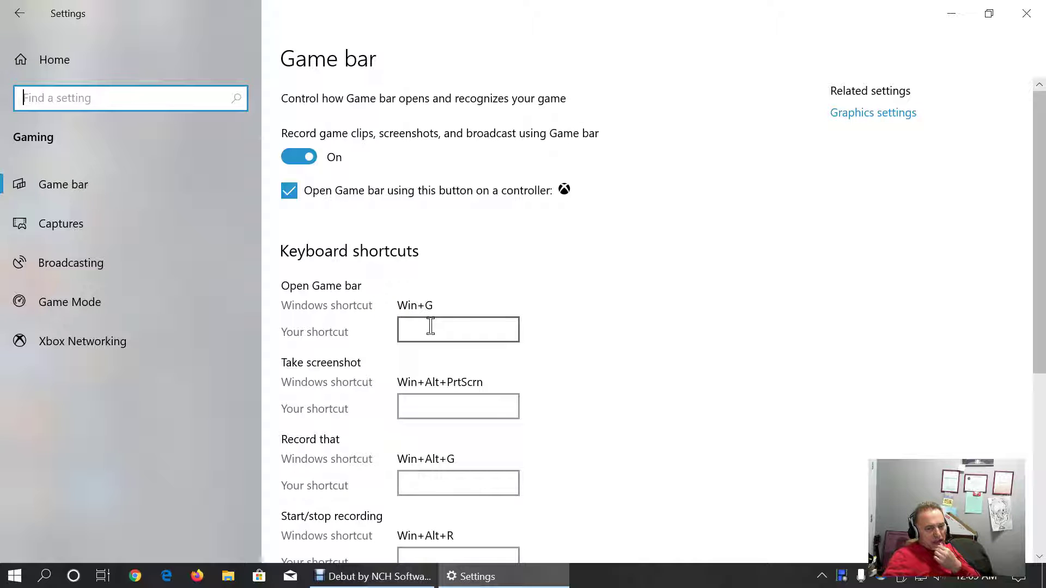
Step: Review the Game bar keyboard shortcuts, from opening the Game bar to showing the camera in a broadcast
scroll(648, 401, down, 2)
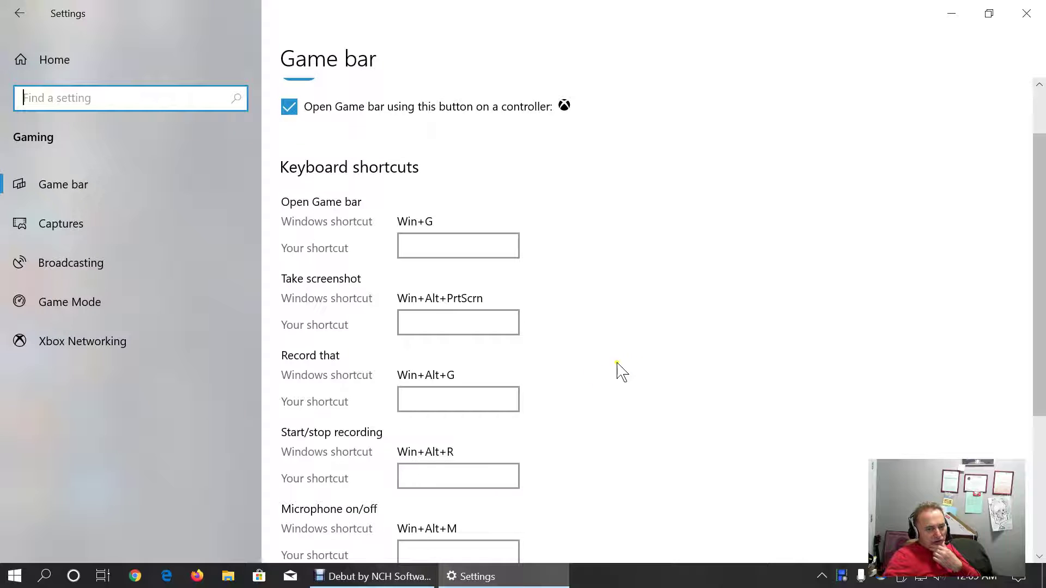
scroll(622, 372, down, 2)
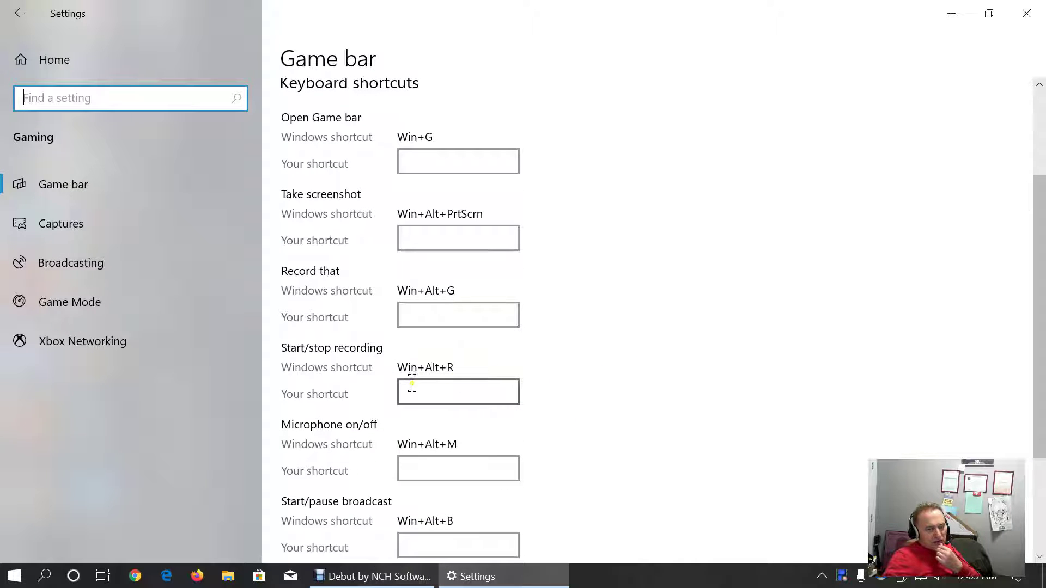
scroll(540, 397, down, 3)
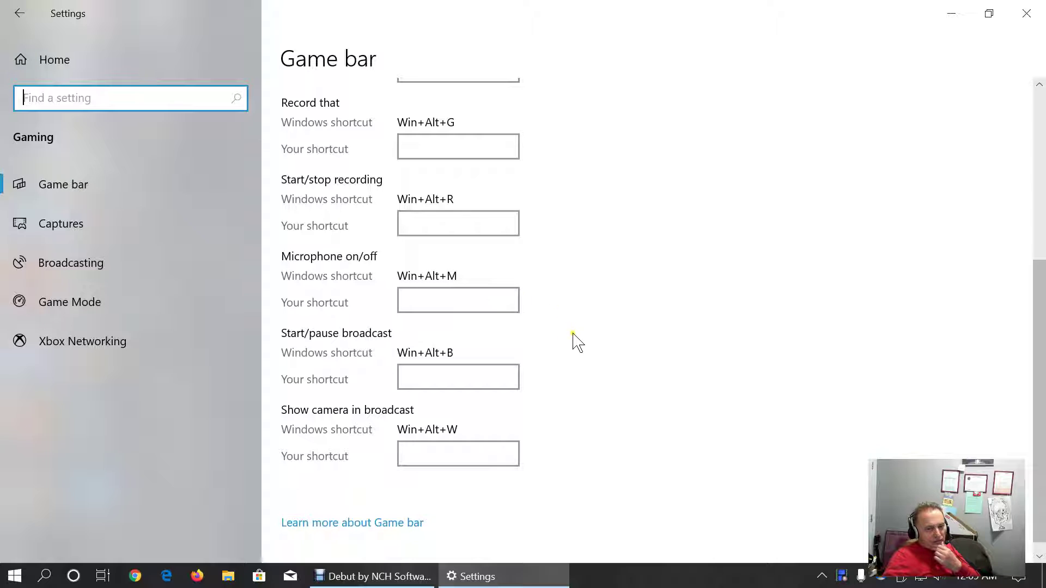
scroll(567, 361, down, 1)
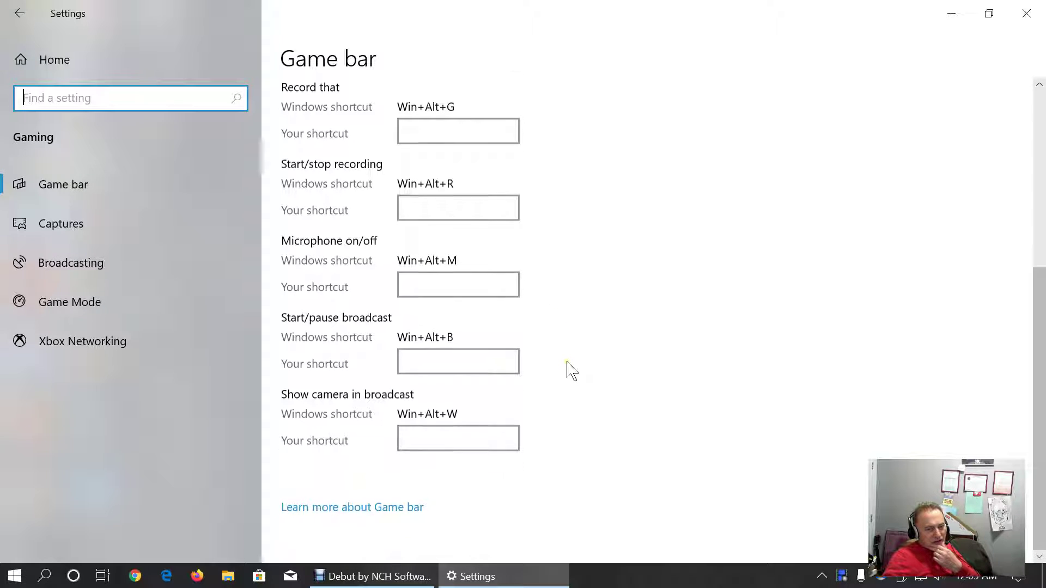
scroll(566, 366, up, 3)
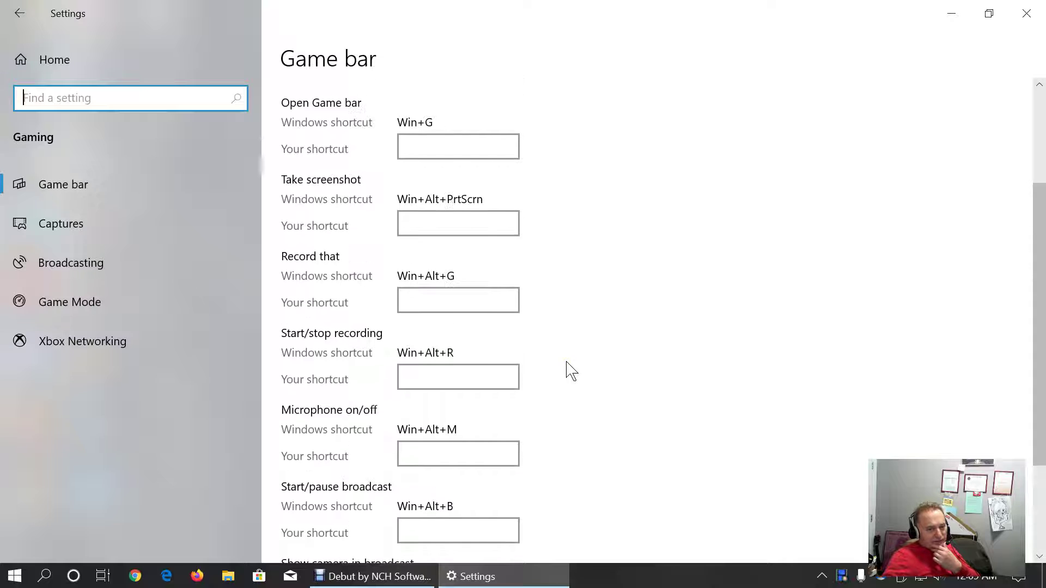
Step: Review the Captures settings for background recording, recorded audio and recorded video, including the video quality choices
click(58, 234)
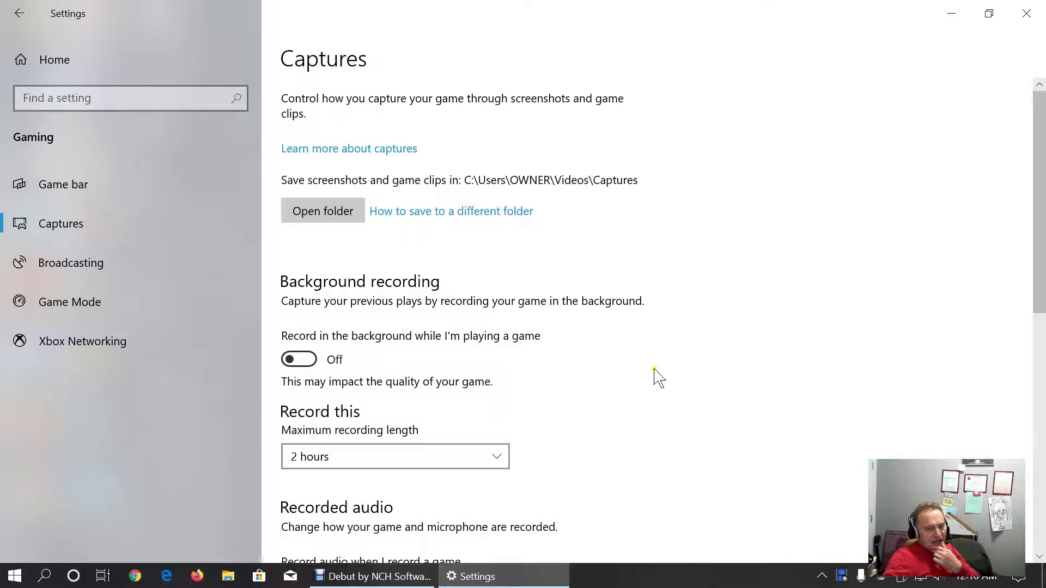
scroll(631, 396, down, 3)
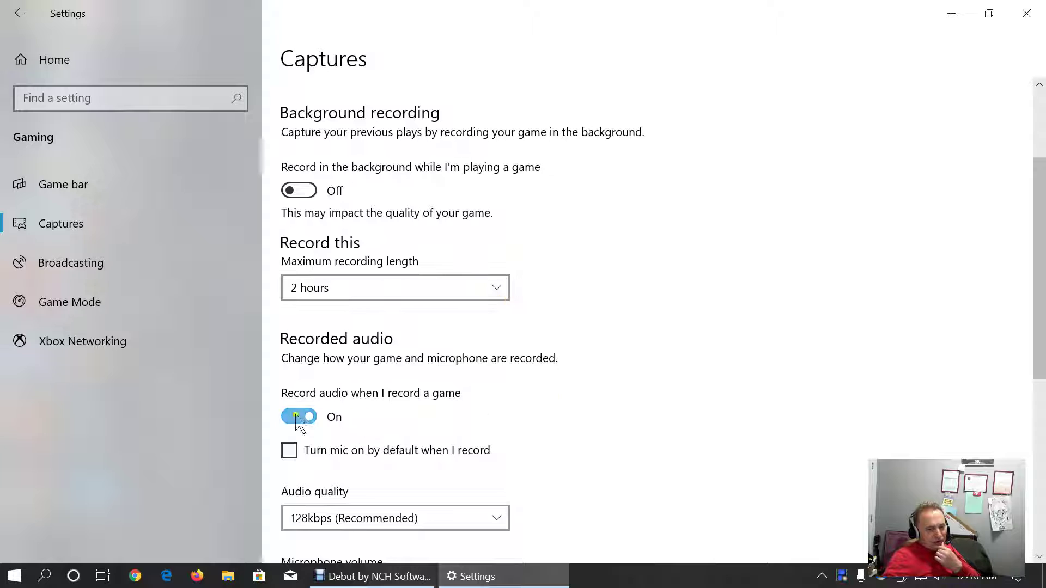
scroll(578, 422, down, 2)
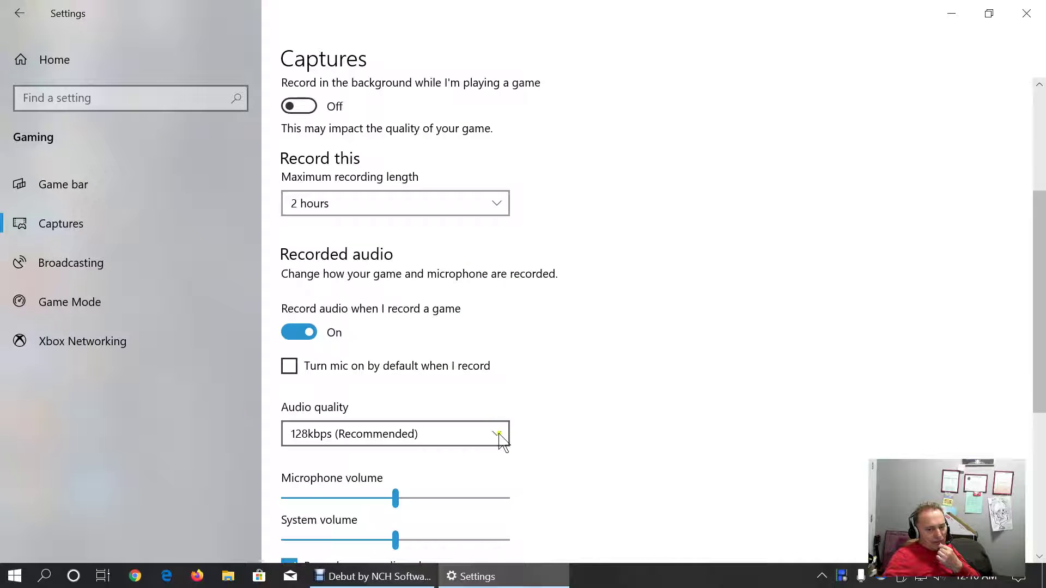
scroll(567, 435, down, 2)
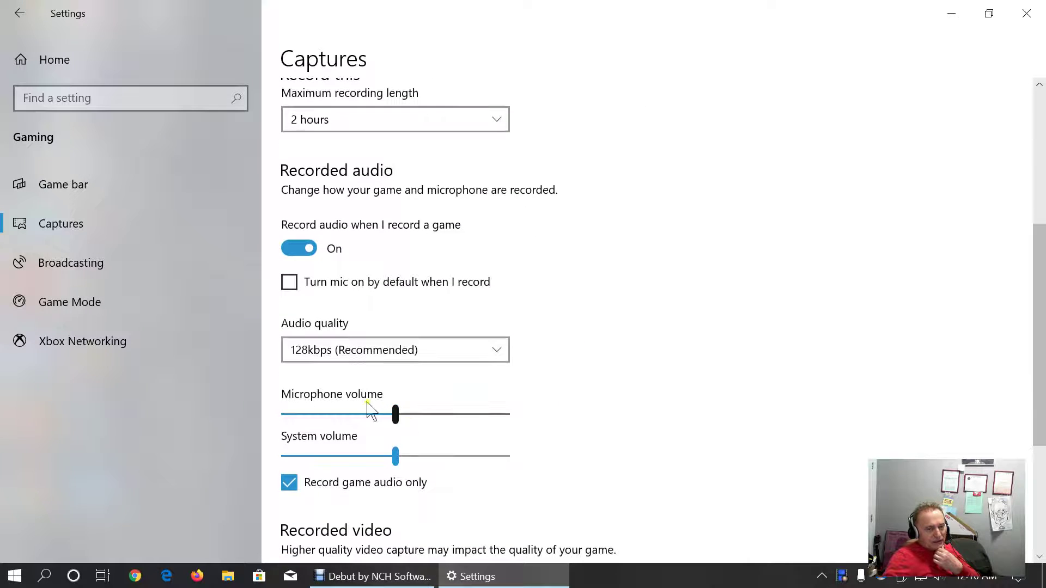
scroll(605, 471, down, 4)
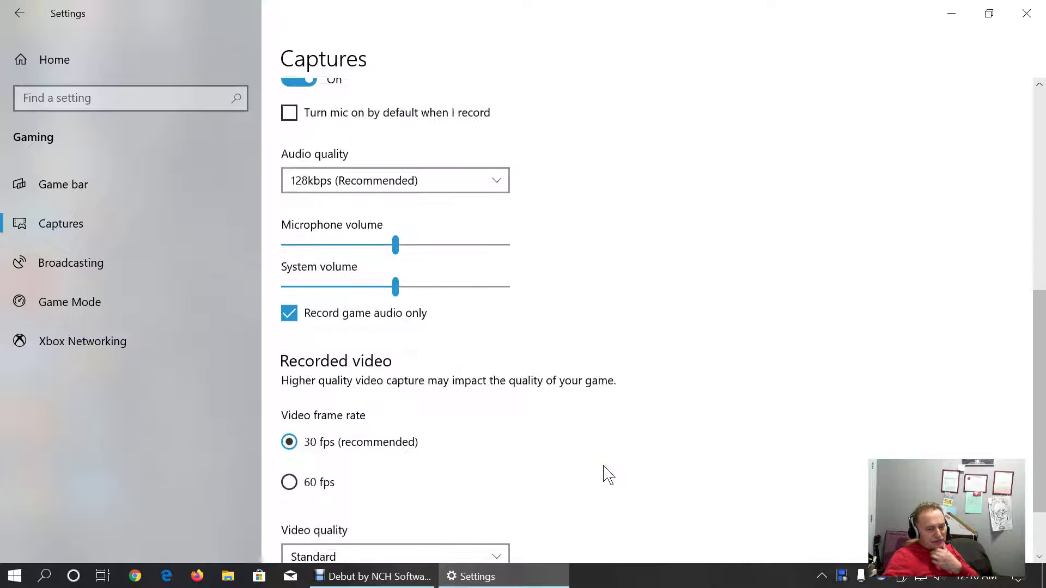
scroll(491, 447, down, 2)
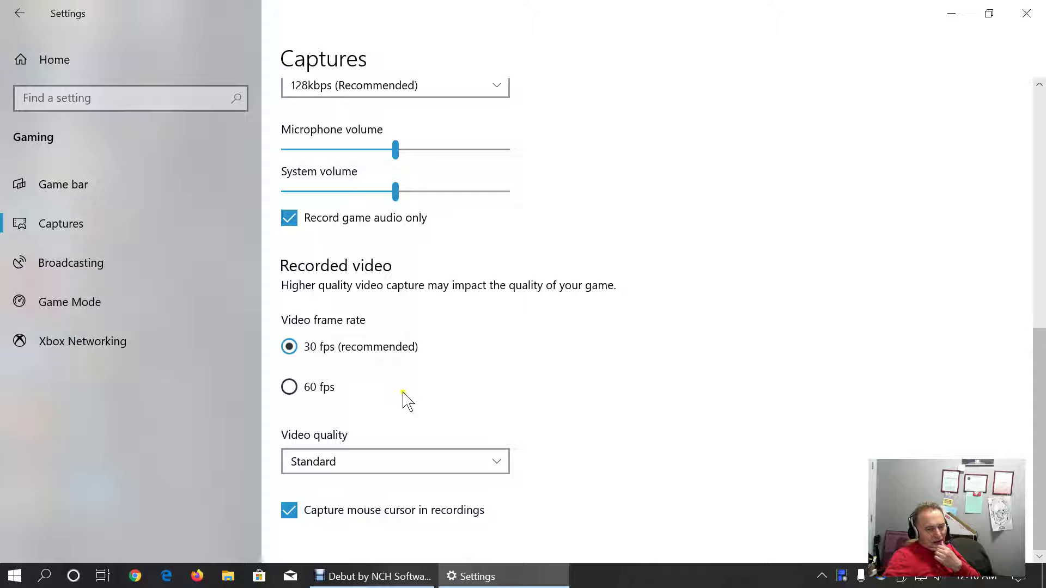
click(492, 461)
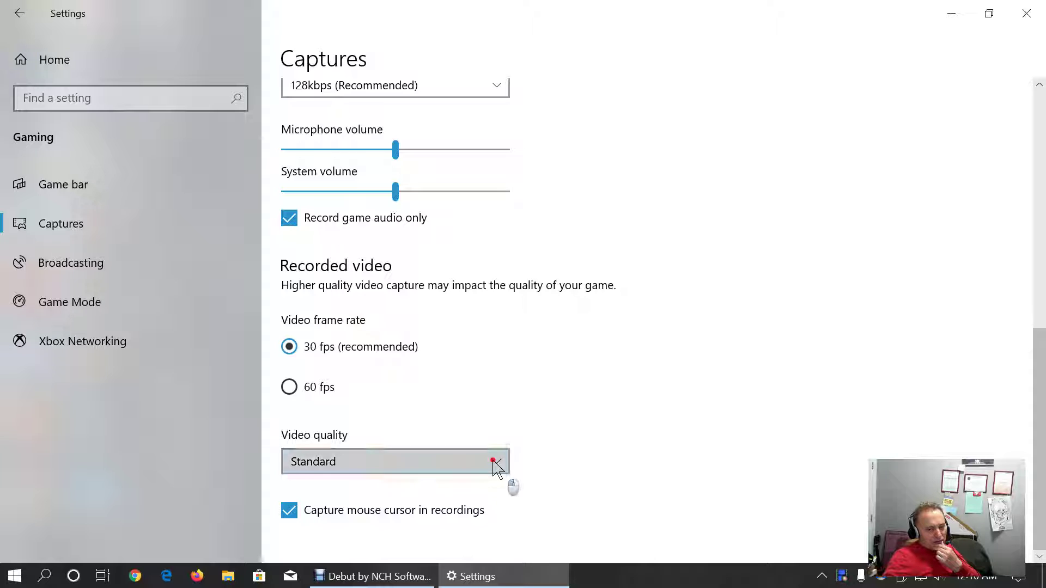
click(496, 464)
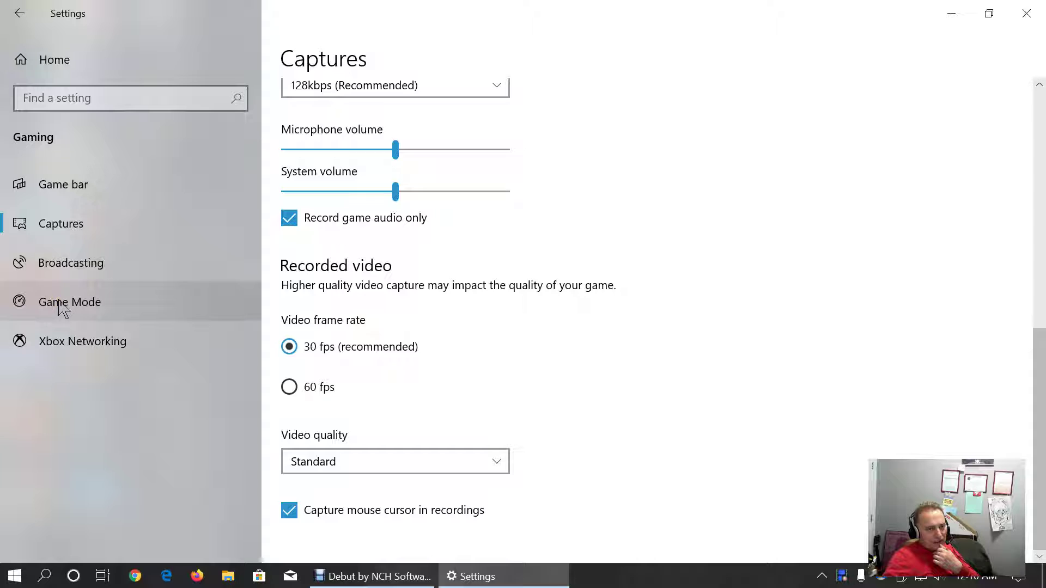
Step: Examine the broadcast audio options in the Broadcasting settings
click(65, 268)
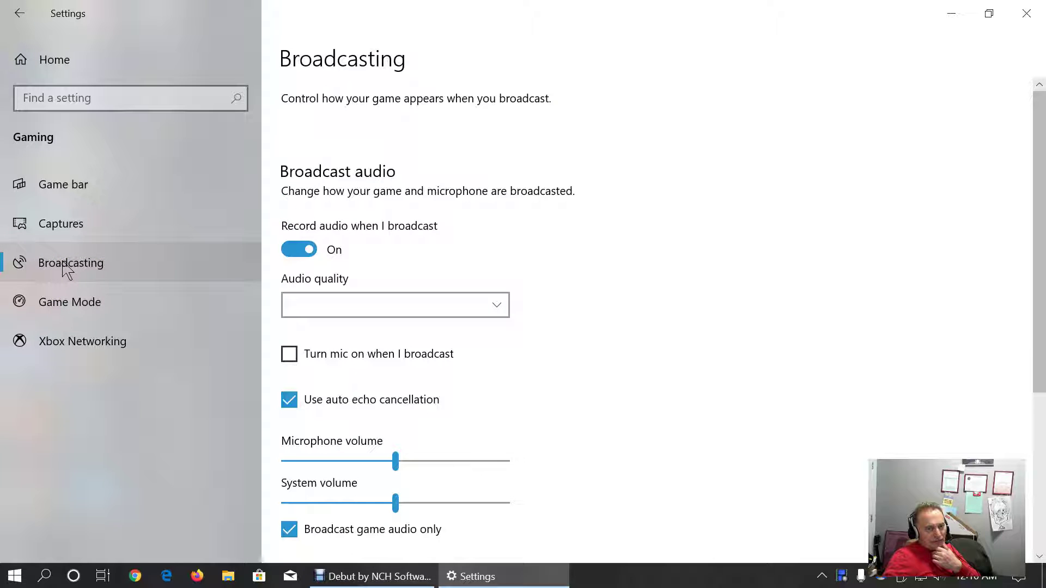
scroll(612, 343, down, 1)
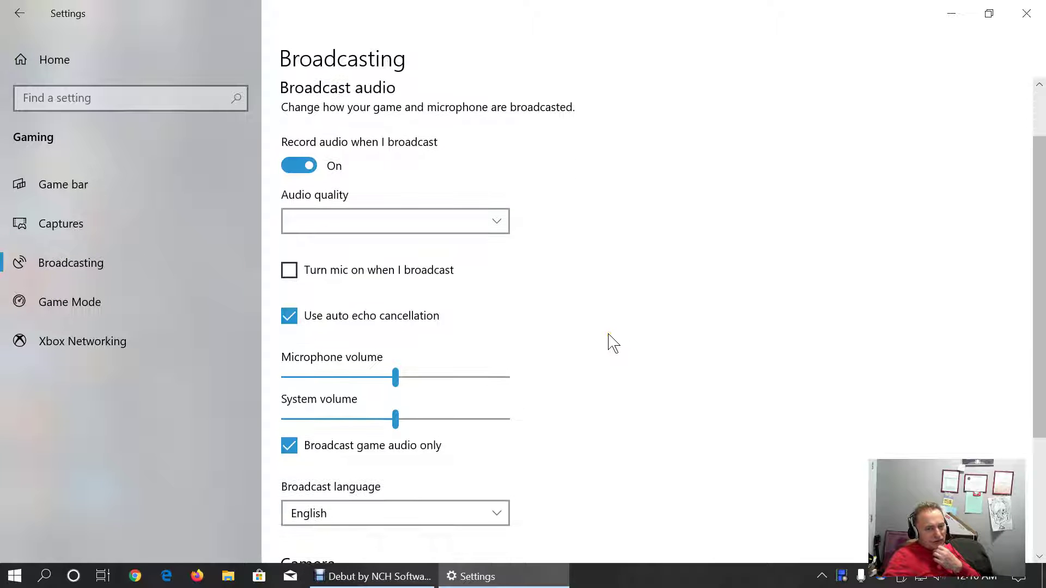
Step: Switch Game Mode off and back on, and check the Xbox Networking connection and multiplayer status
click(64, 301)
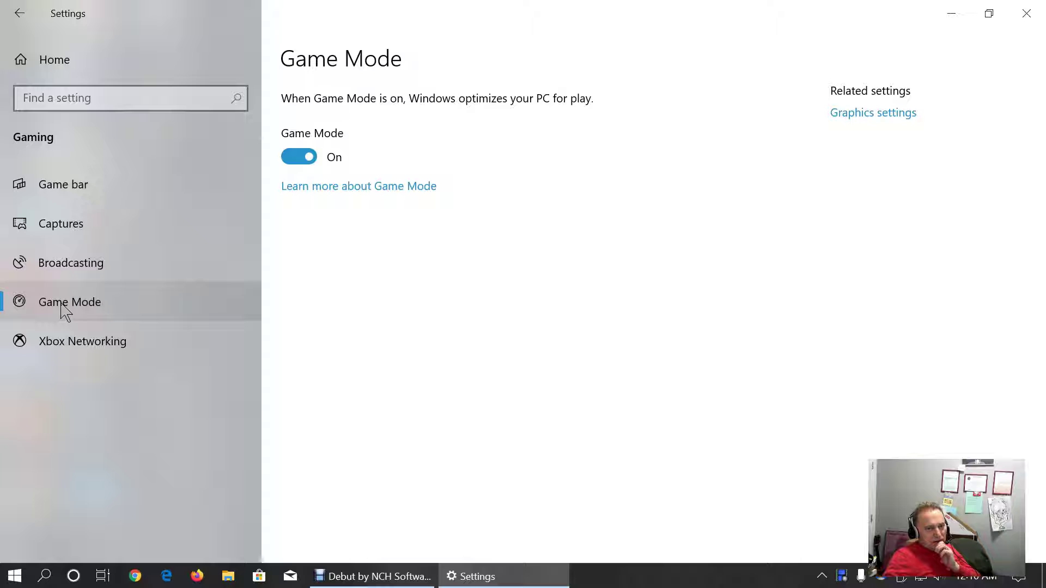
click(296, 158)
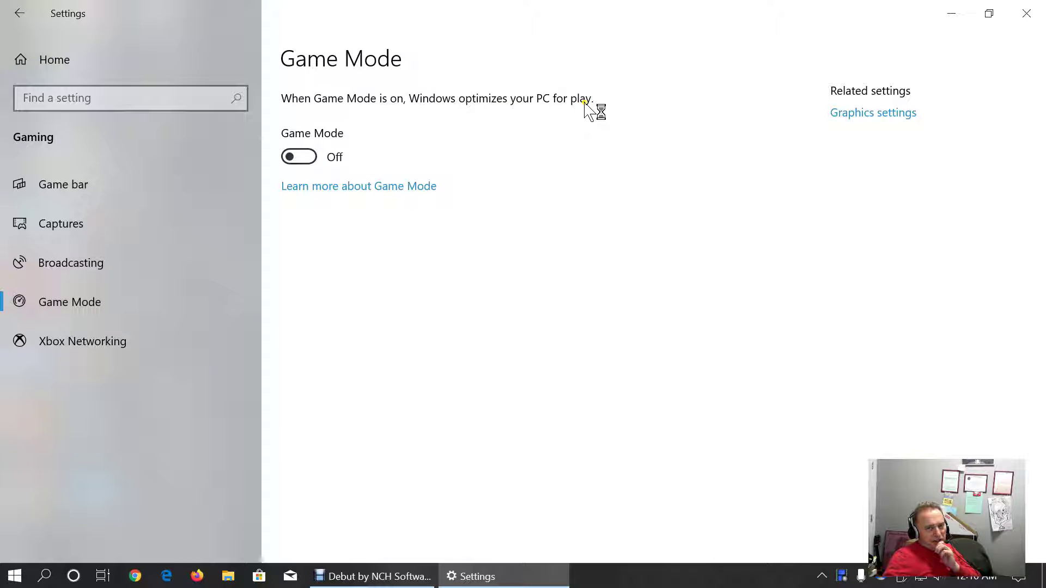
click(309, 157)
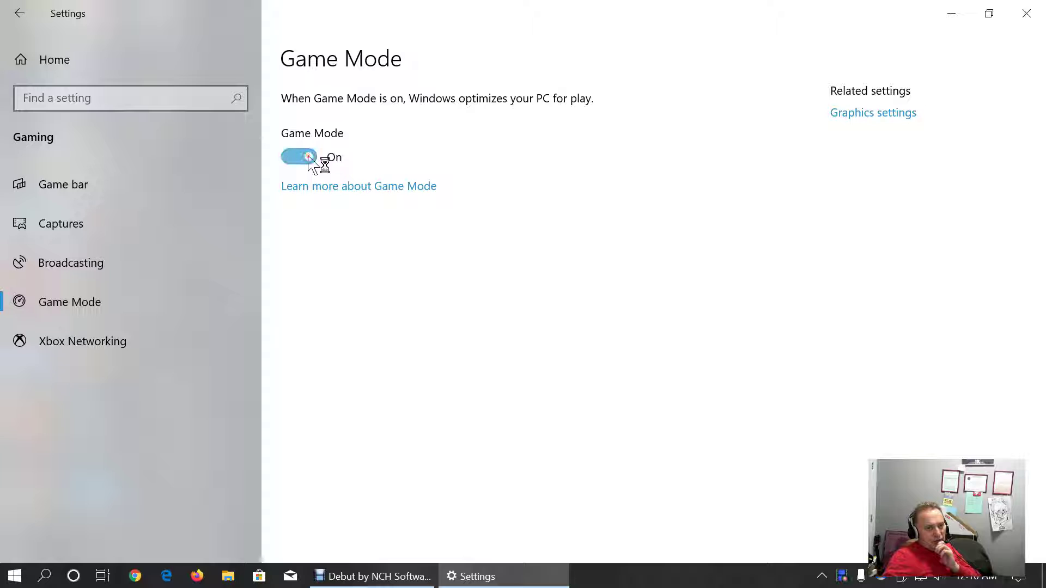
click(78, 348)
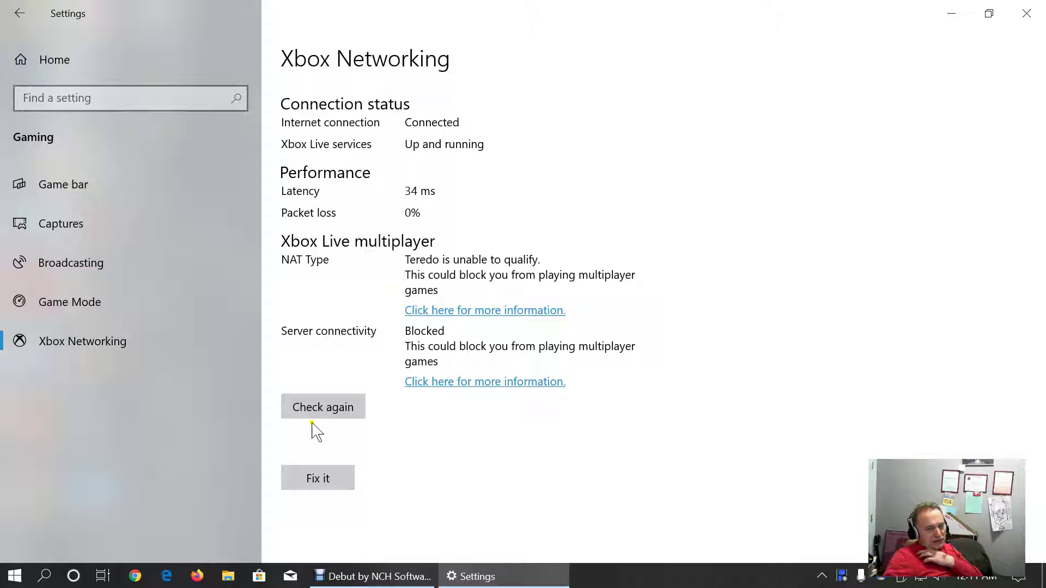
Step: Go to the Ease of Access Display settings and review the text size, scaling, brightness and personalization options
click(43, 60)
click(394, 378)
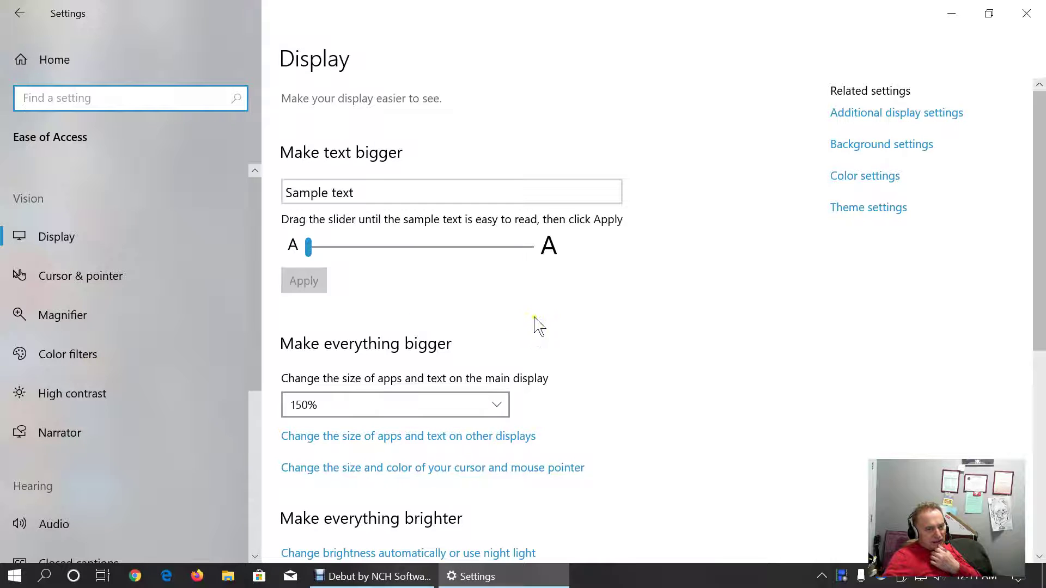
scroll(539, 325, down, 2)
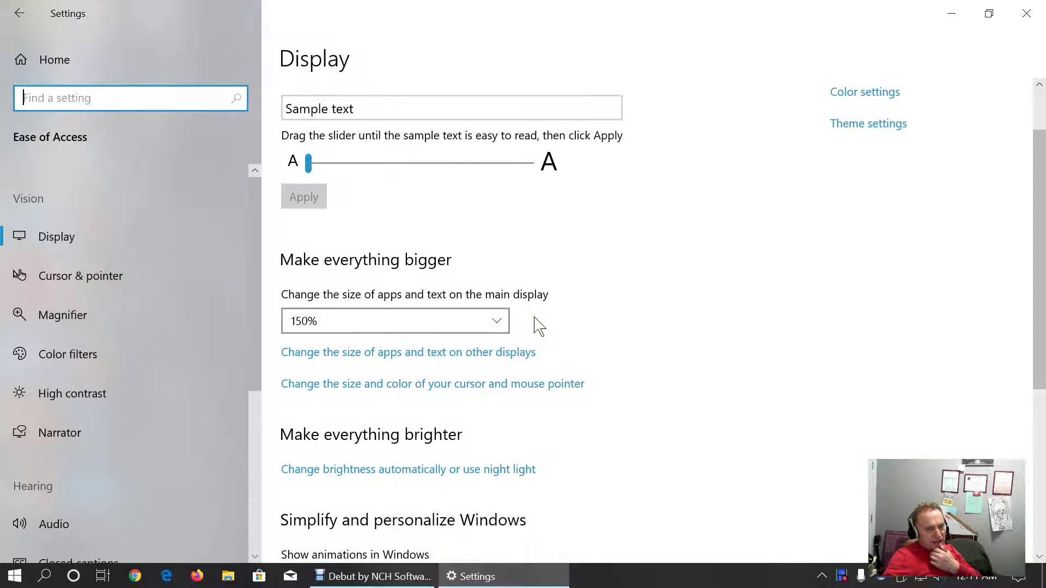
click(501, 321)
click(500, 321)
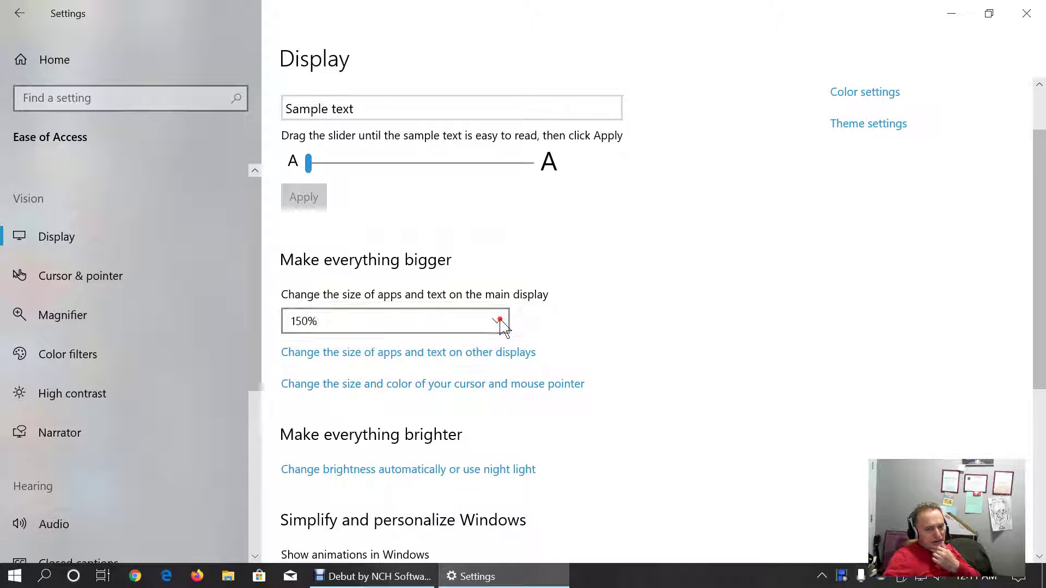
scroll(665, 327, down, 2)
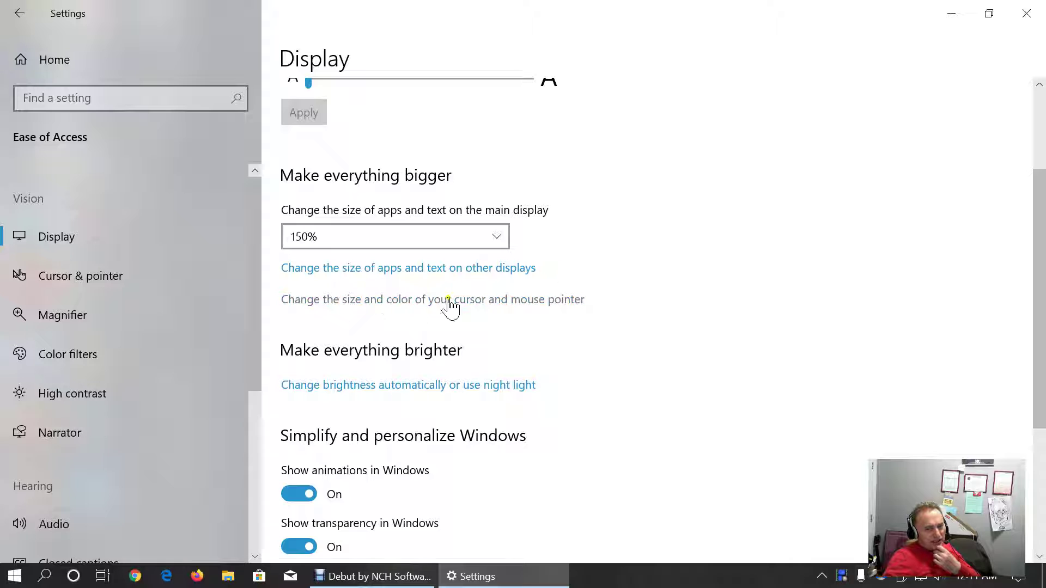
scroll(594, 321, down, 3)
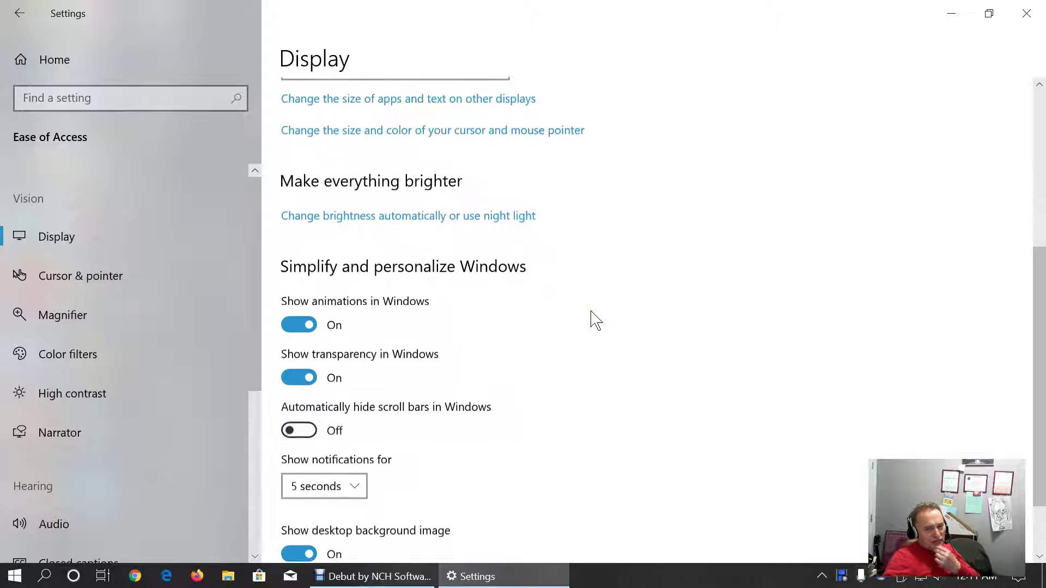
scroll(594, 320, down, 2)
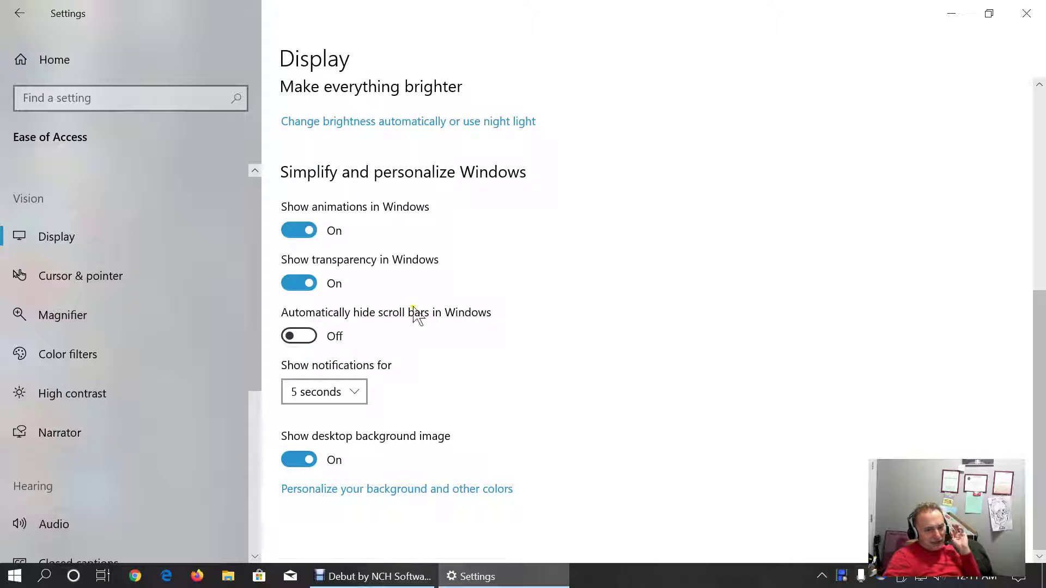
Step: Try out automatic scroll bar hiding and the desktop background image option, returning each to its original state
click(305, 339)
click(306, 339)
click(304, 338)
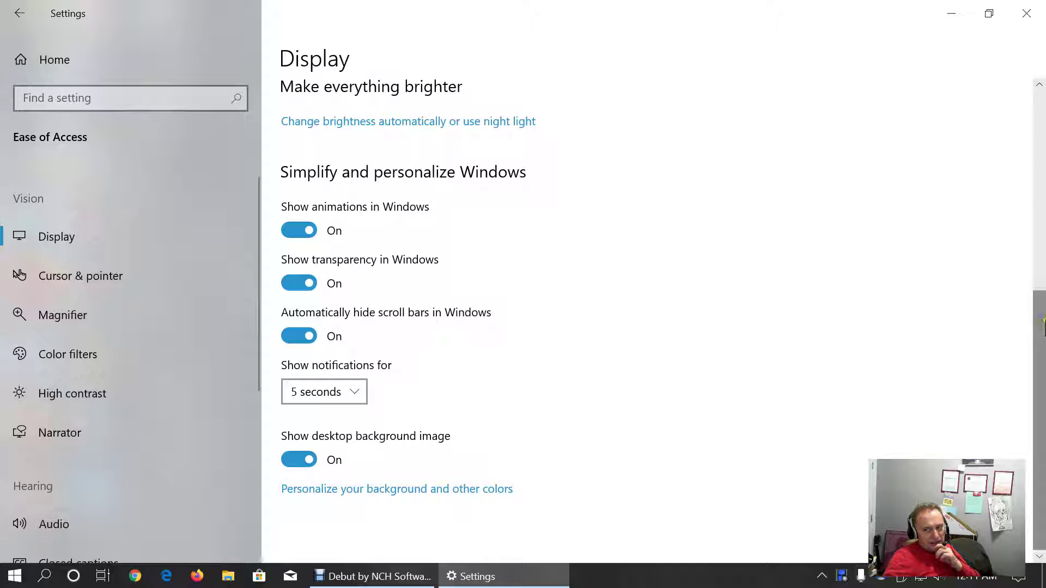
click(301, 338)
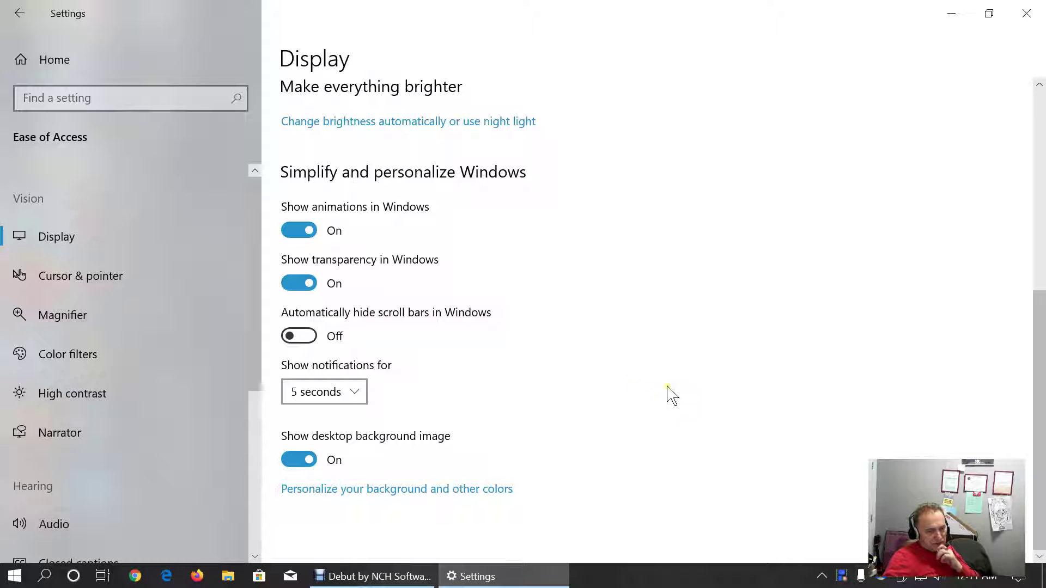
click(300, 460)
click(299, 460)
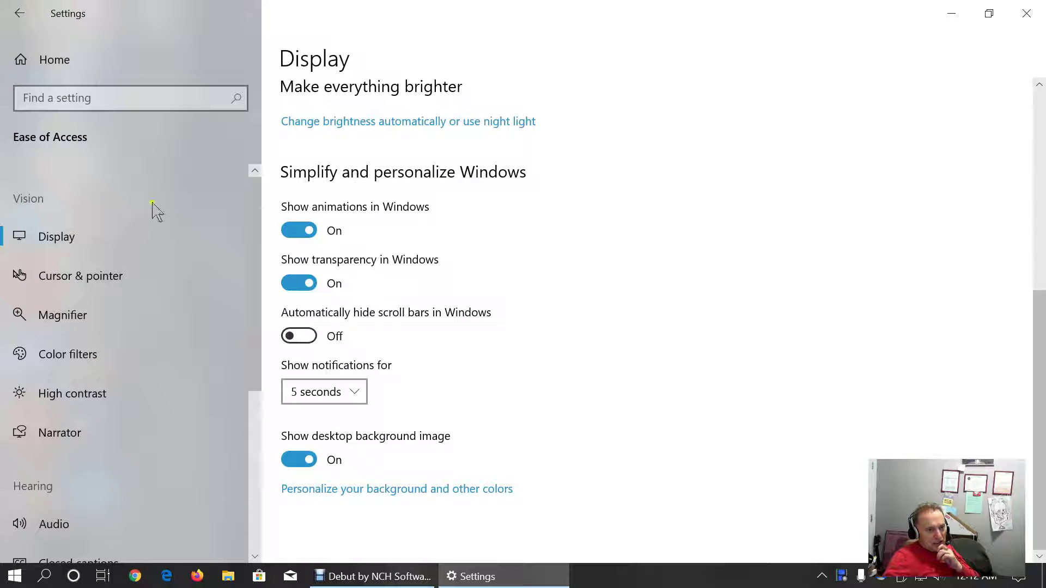
Step: Open the Cursor & pointer settings, look at the additional mouse settings and return
click(86, 277)
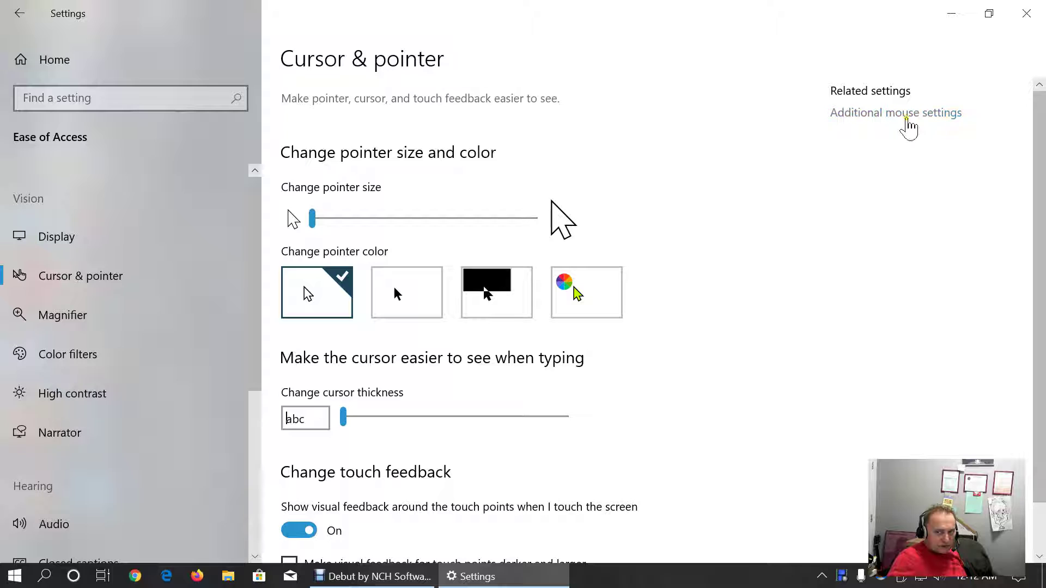
click(907, 115)
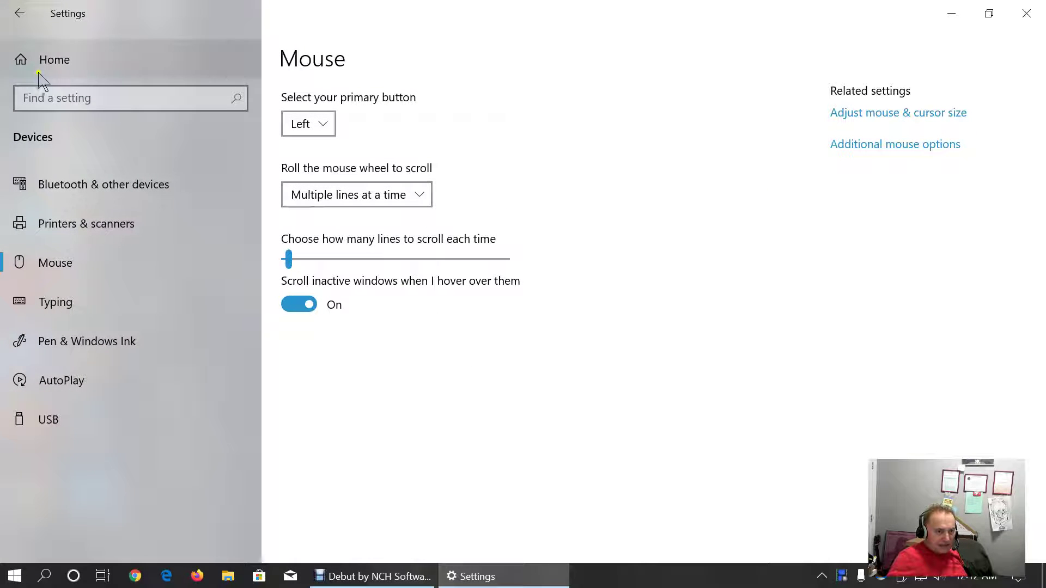
click(19, 13)
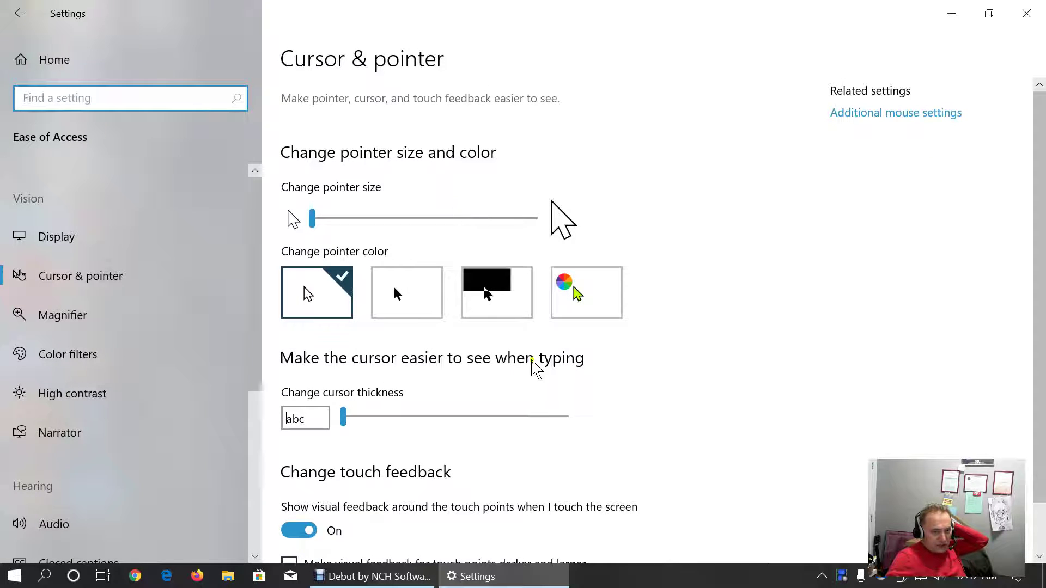
Step: Try out the cursor thickness adjustment and return it to the thinnest setting
scroll(548, 409, down, 2)
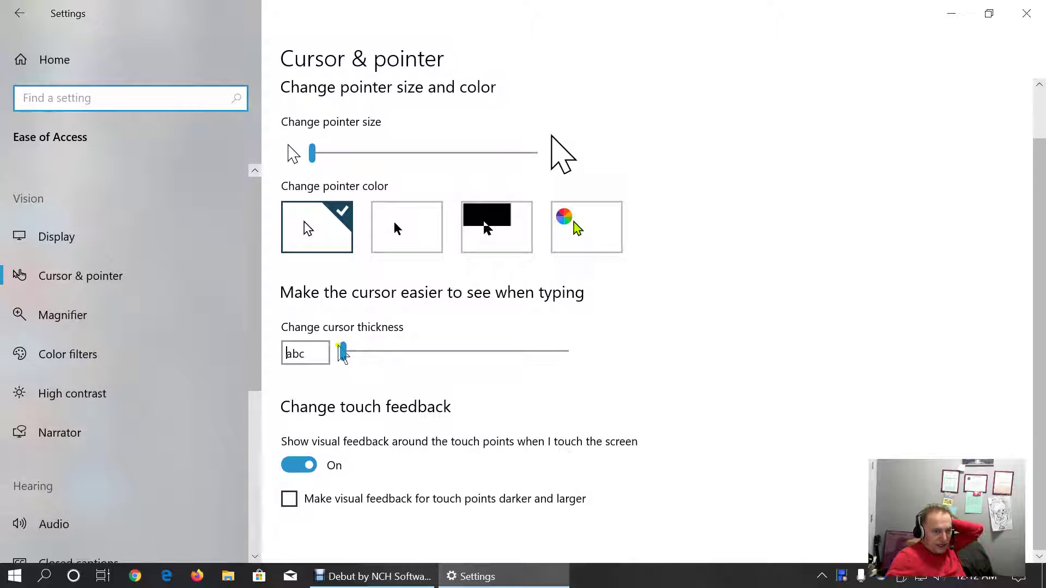
click(345, 352)
mouse_move(344, 352)
mouse_down()
mouse_move(542, 356)
mouse_move(343, 354)
mouse_up()
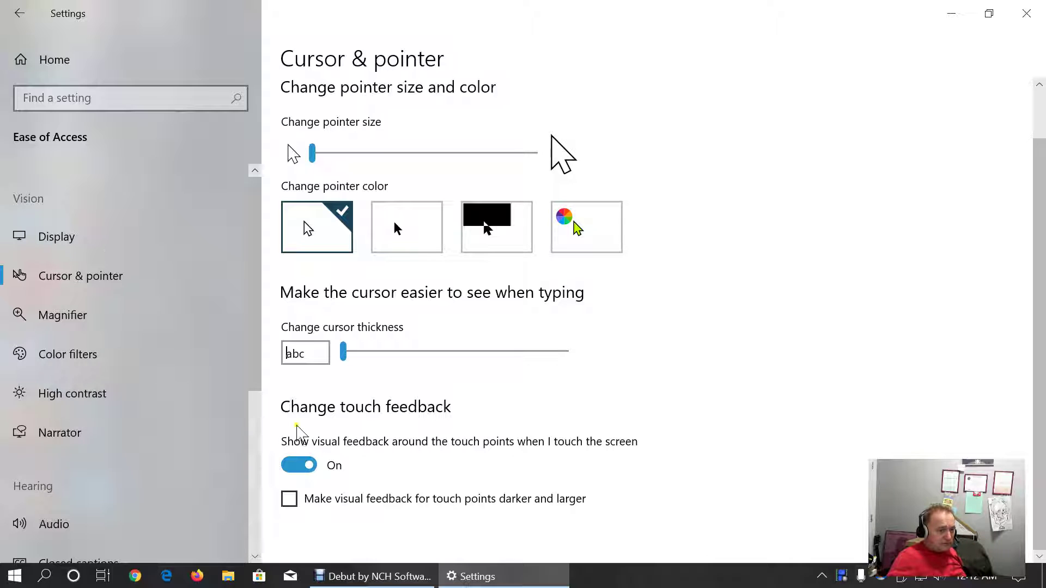
Step: Go to the Magnifier settings and review the zoom level, start-up, view and cursor-following options
click(82, 316)
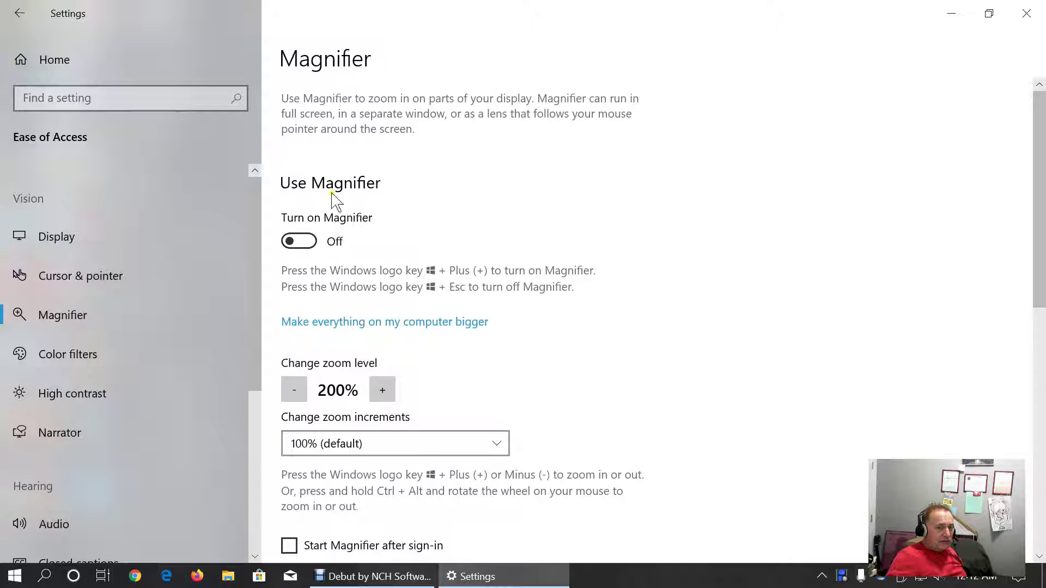
scroll(575, 299, down, 2)
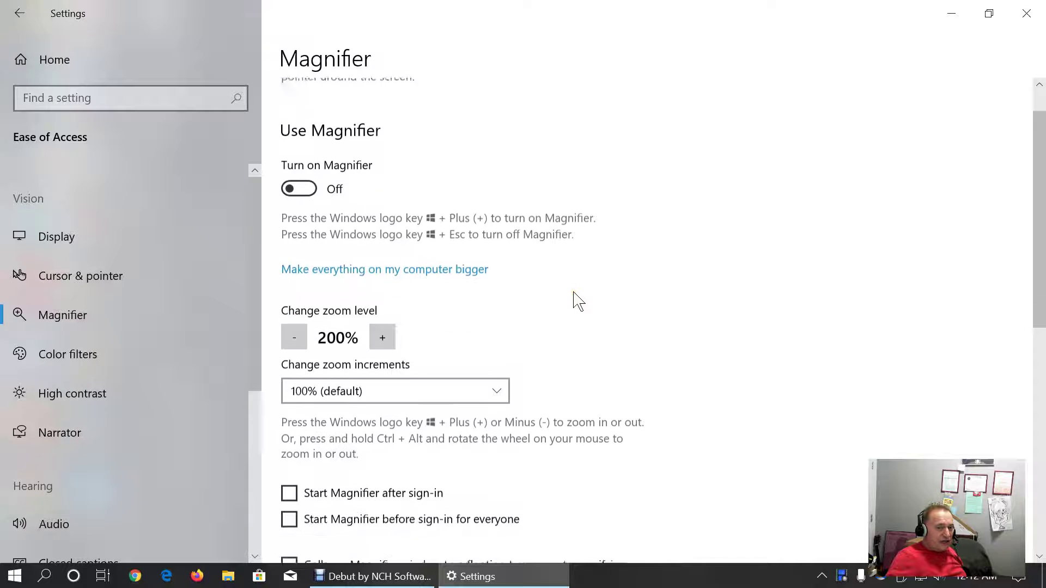
scroll(577, 325, down, 2)
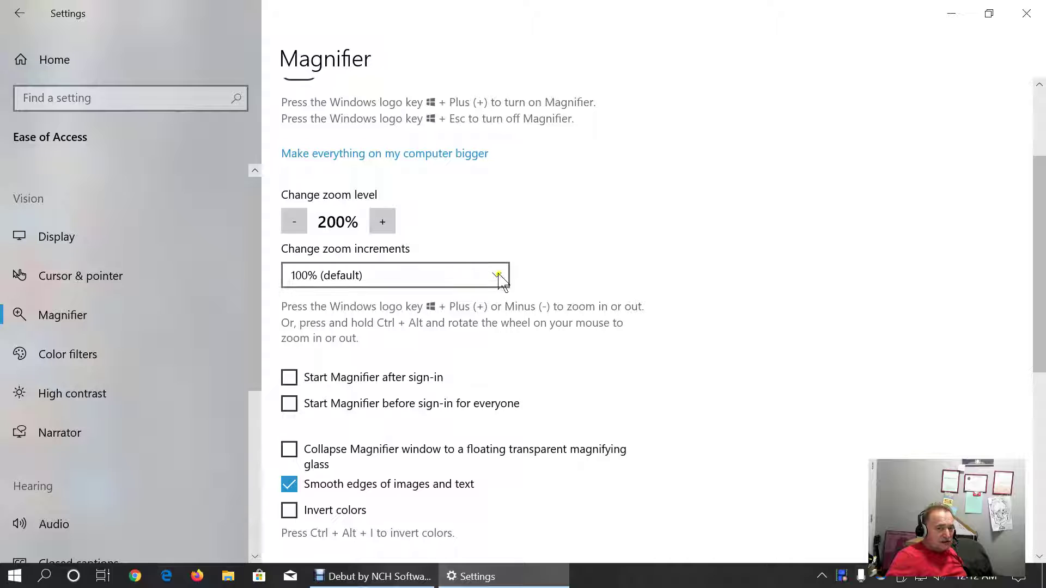
scroll(650, 305, down, 2)
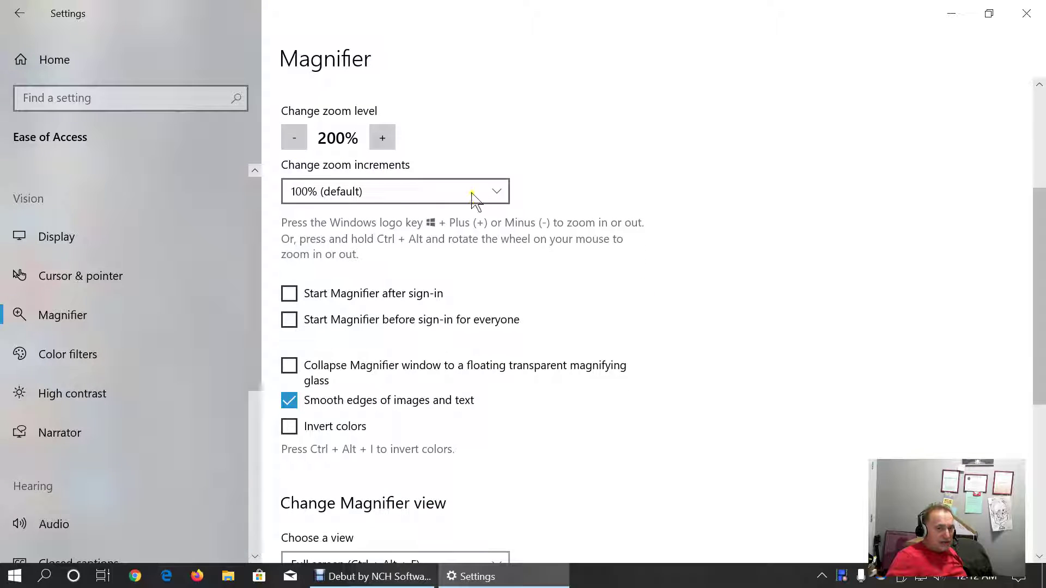
scroll(794, 334, down, 2)
scroll(799, 334, down, 2)
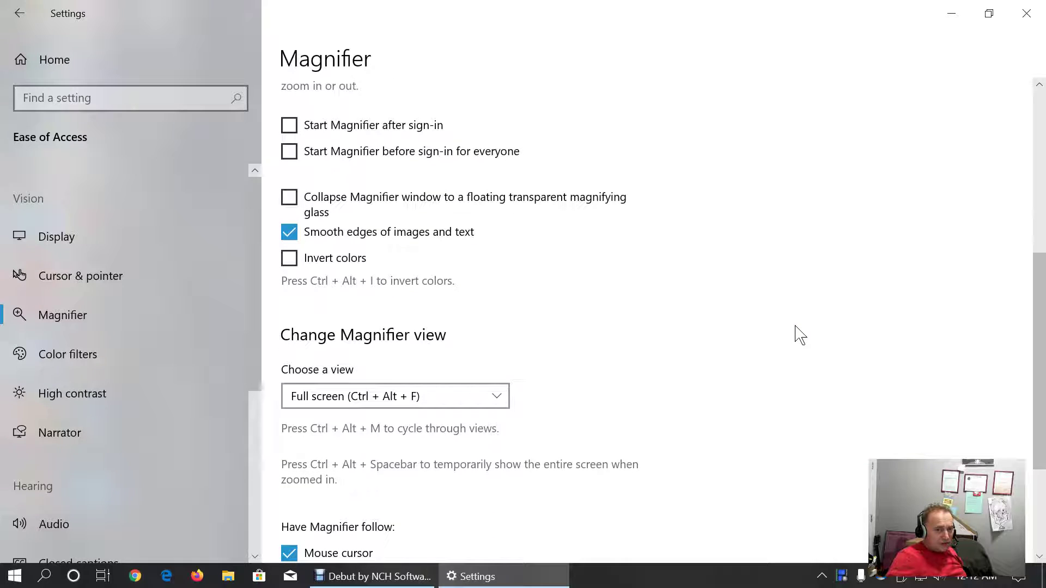
scroll(799, 334, down, 4)
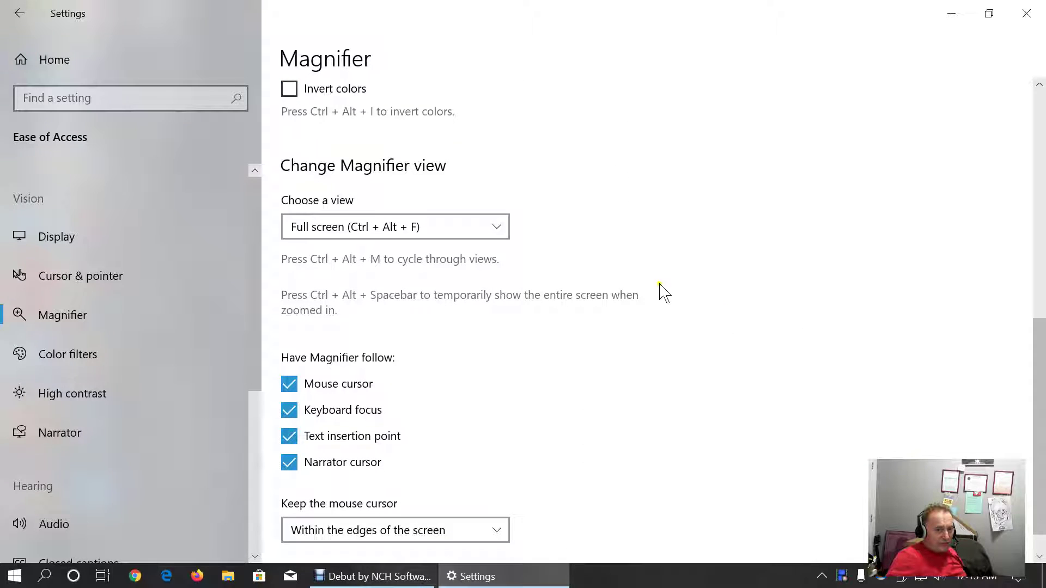
scroll(606, 291, down, 1)
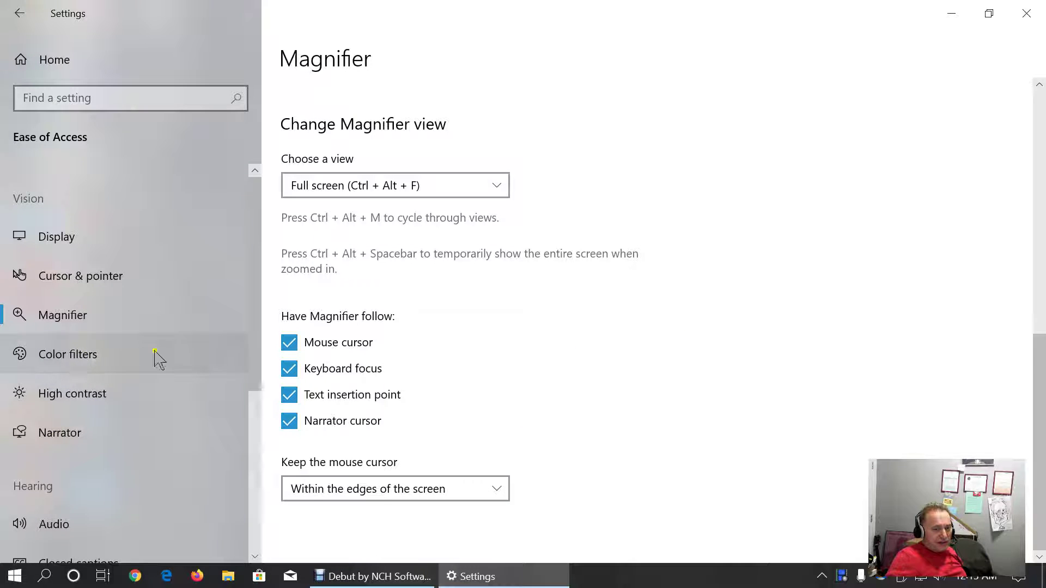
Step: Go to the Color filters settings and look through the available screen and colorblindness filters
click(94, 359)
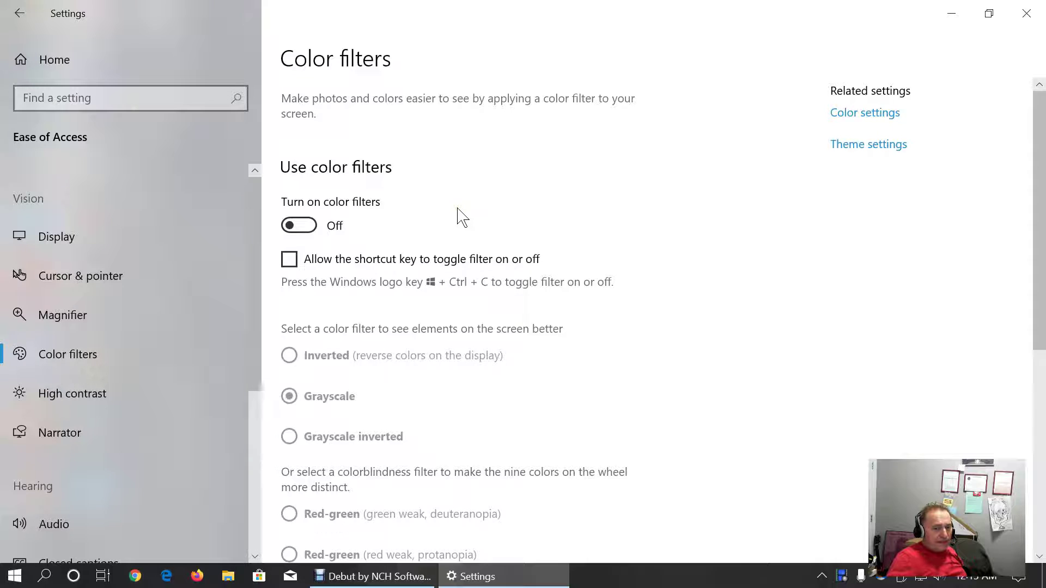
scroll(458, 240, down, 6)
scroll(456, 245, up, 6)
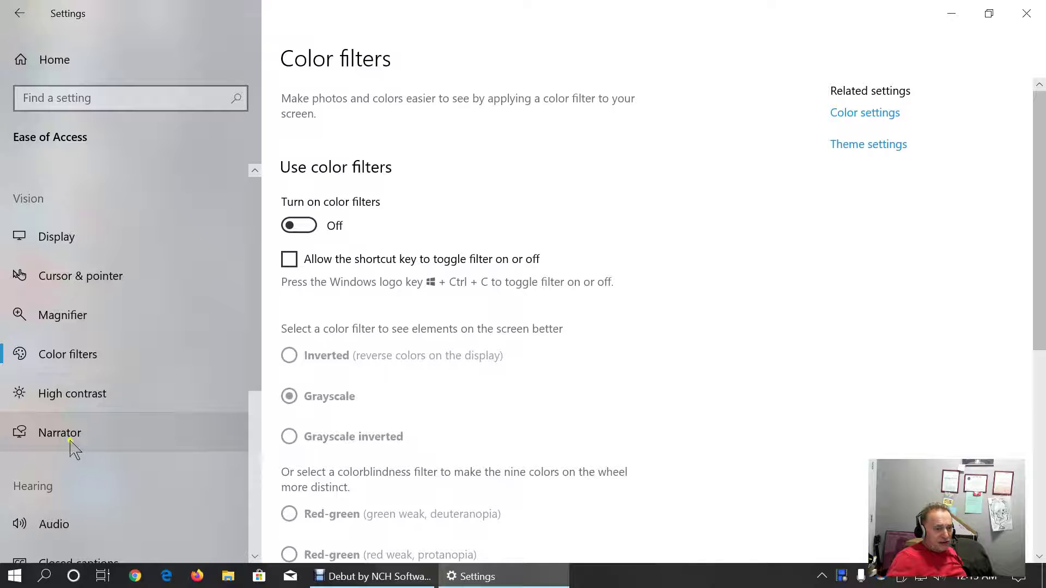
Step: Open the High contrast settings and try out high contrast mode, turning it on and back off
click(82, 398)
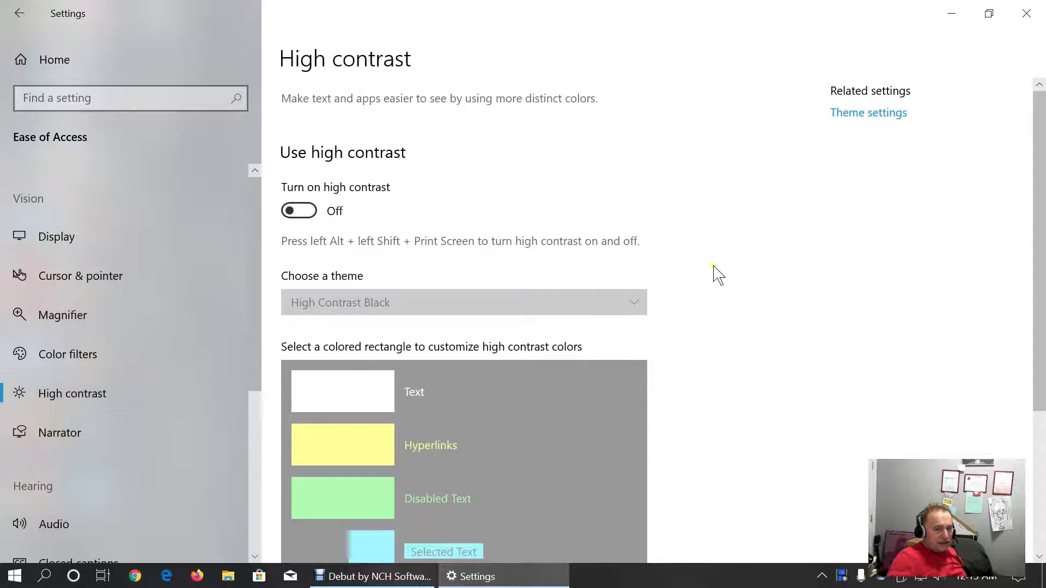
scroll(714, 274, down, 3)
scroll(714, 274, up, 3)
click(309, 213)
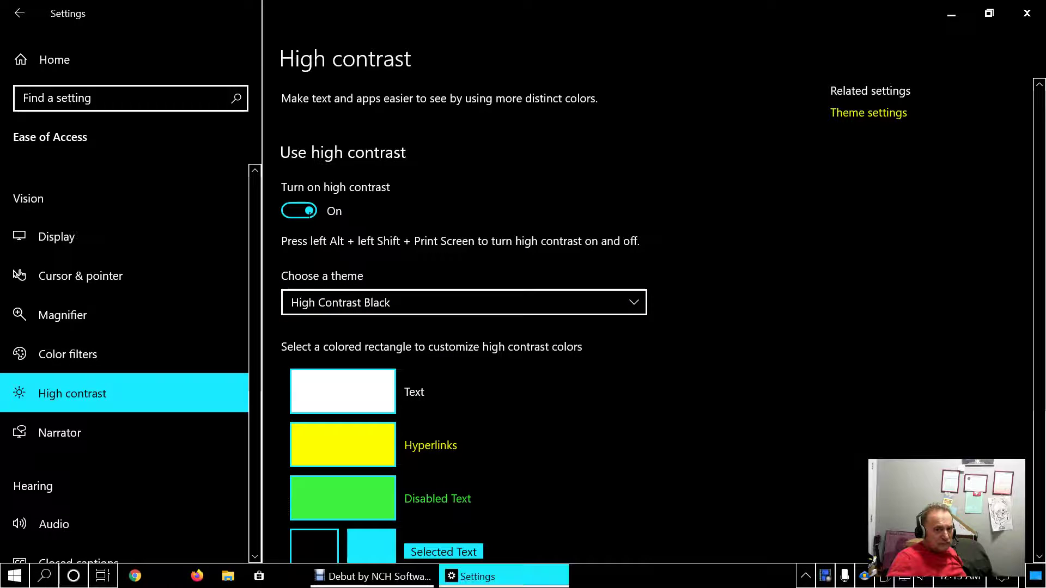
click(295, 210)
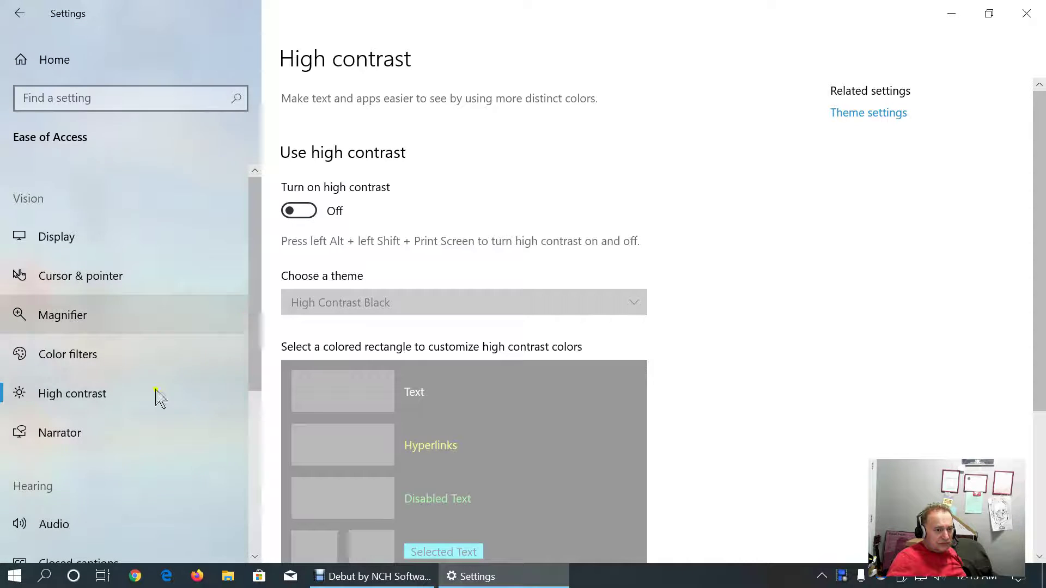
Step: Go to the Narrator settings and review the start-up, voice, audio device and reading detail options
click(107, 434)
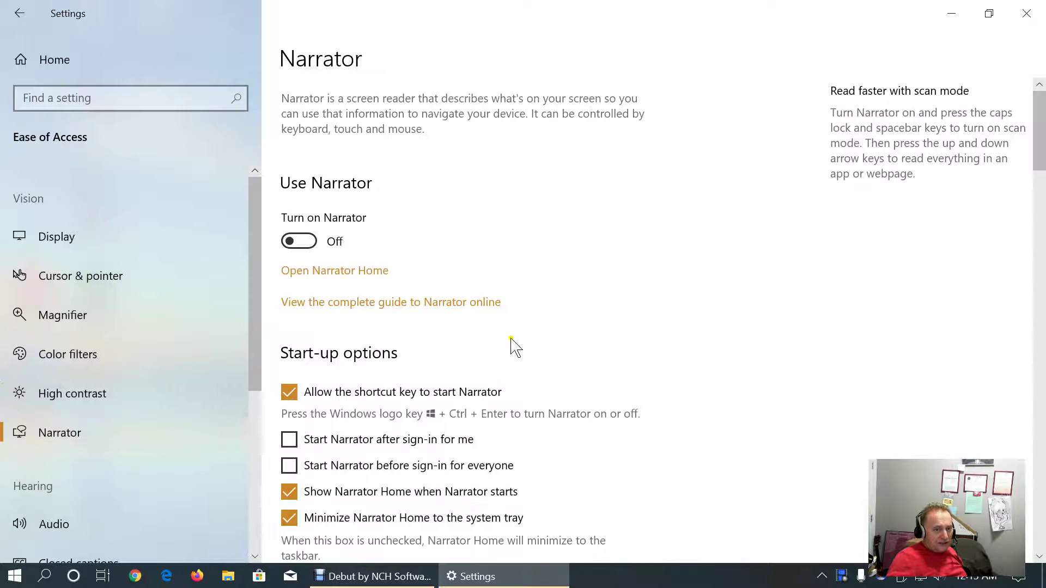
scroll(508, 345, down, 5)
scroll(508, 351, down, 3)
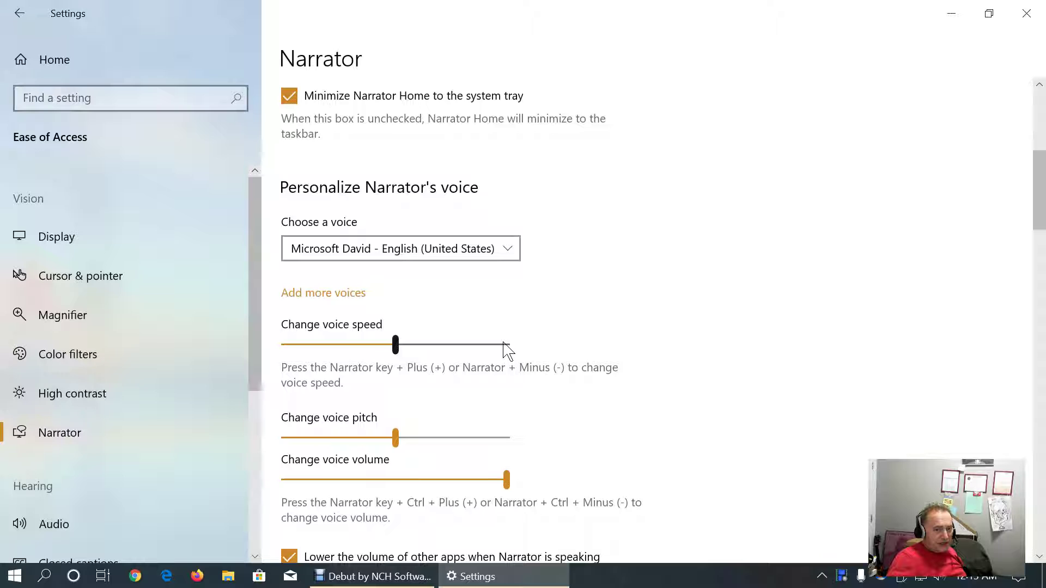
scroll(436, 349, down, 3)
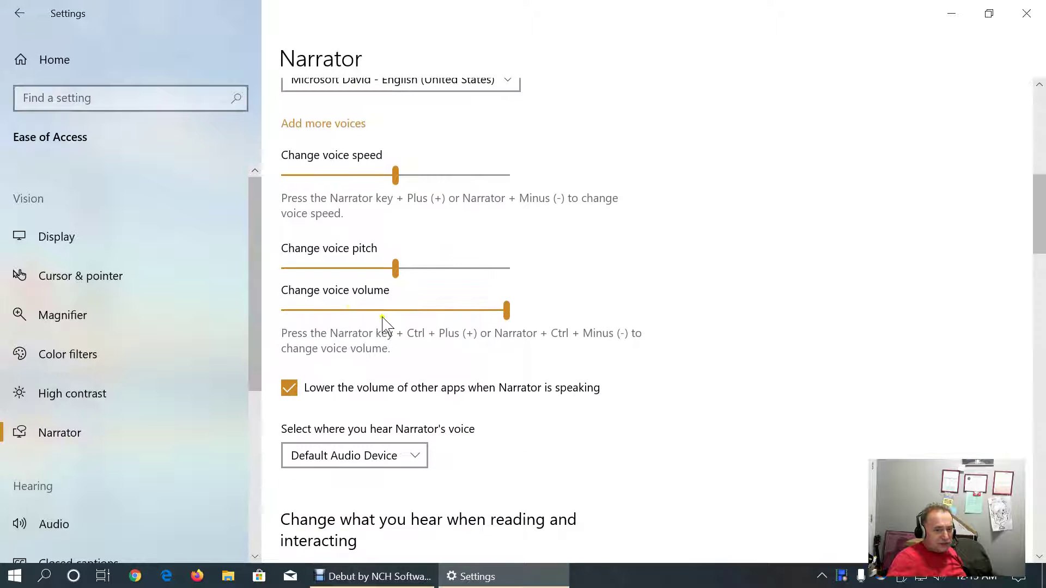
scroll(461, 325, down, 3)
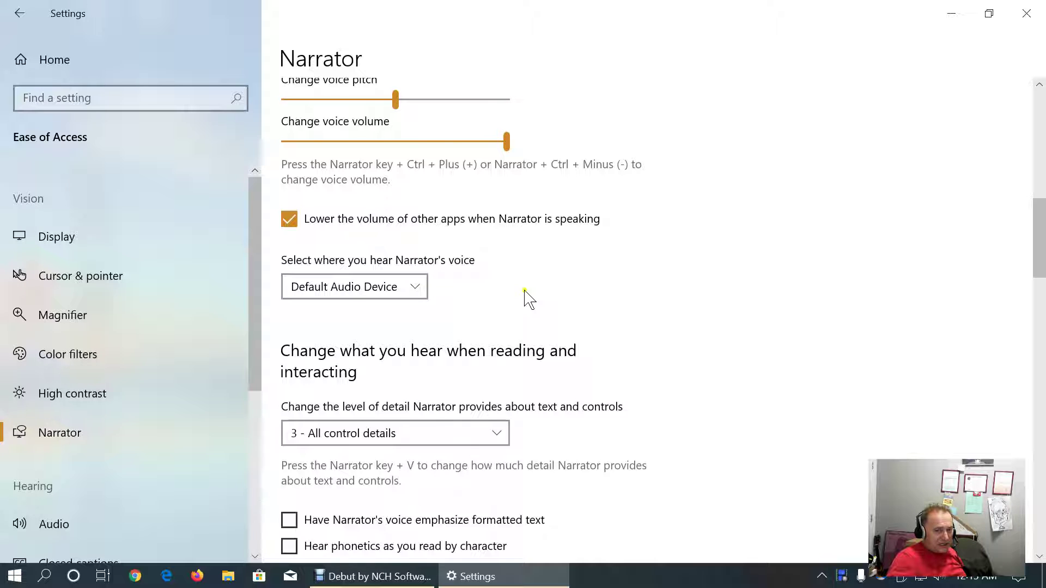
scroll(525, 299, down, 4)
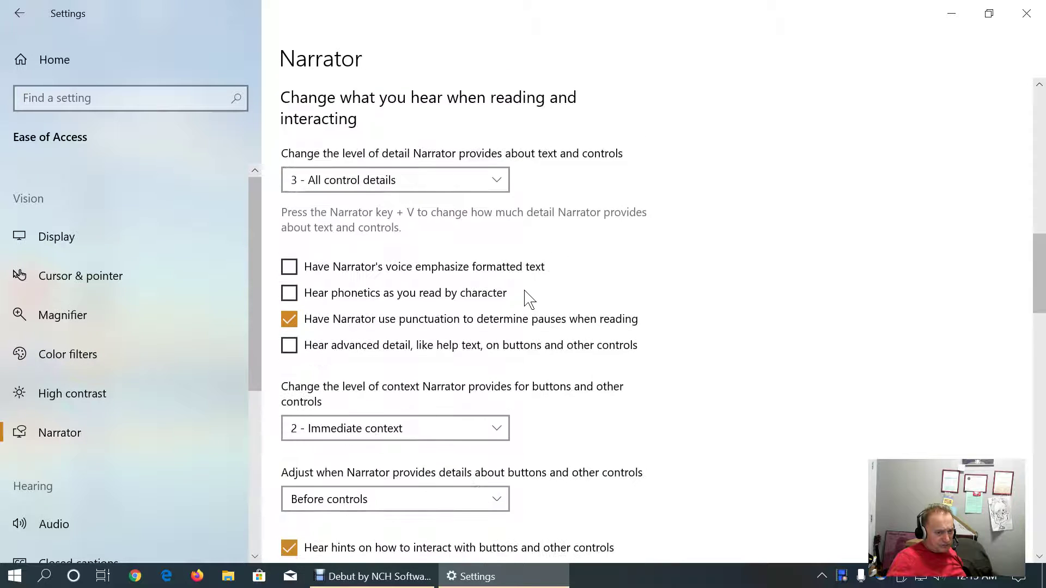
scroll(525, 299, down, 5)
scroll(525, 298, up, 6)
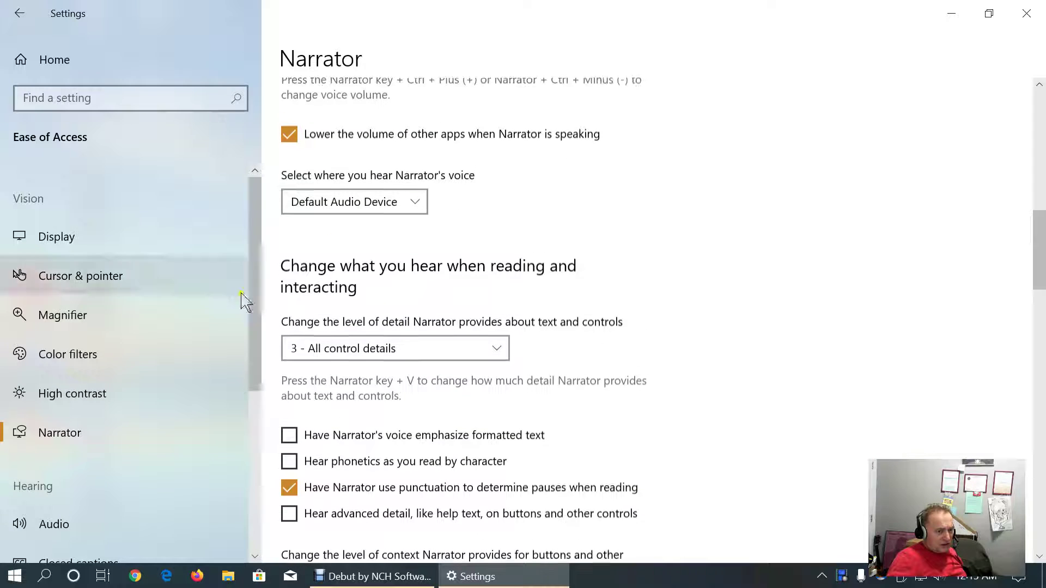
Step: Open the Search settings and try out the Strict and Off SafeSearch options, returning the filter to Moderate
click(53, 64)
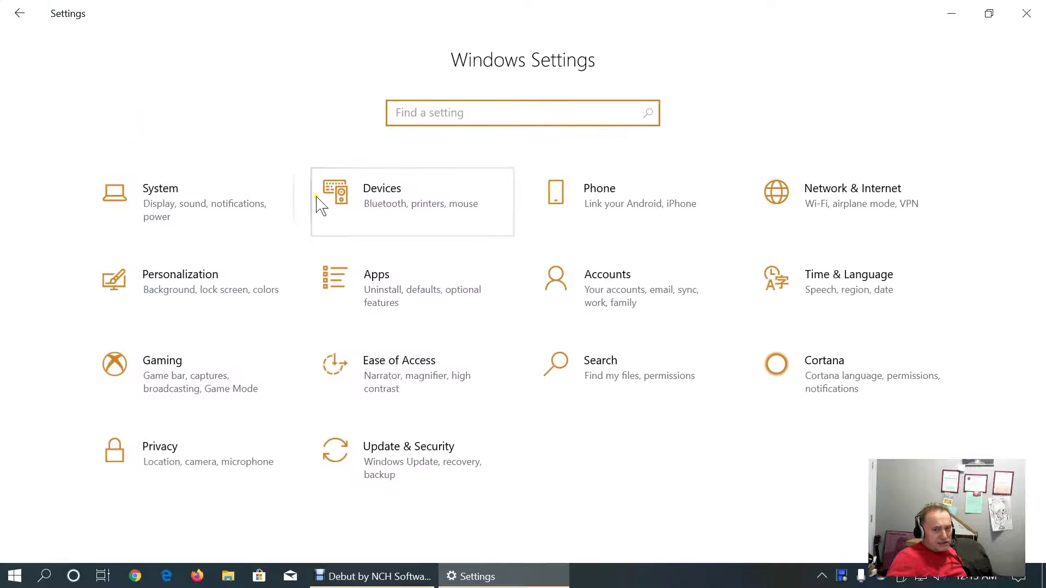
click(621, 375)
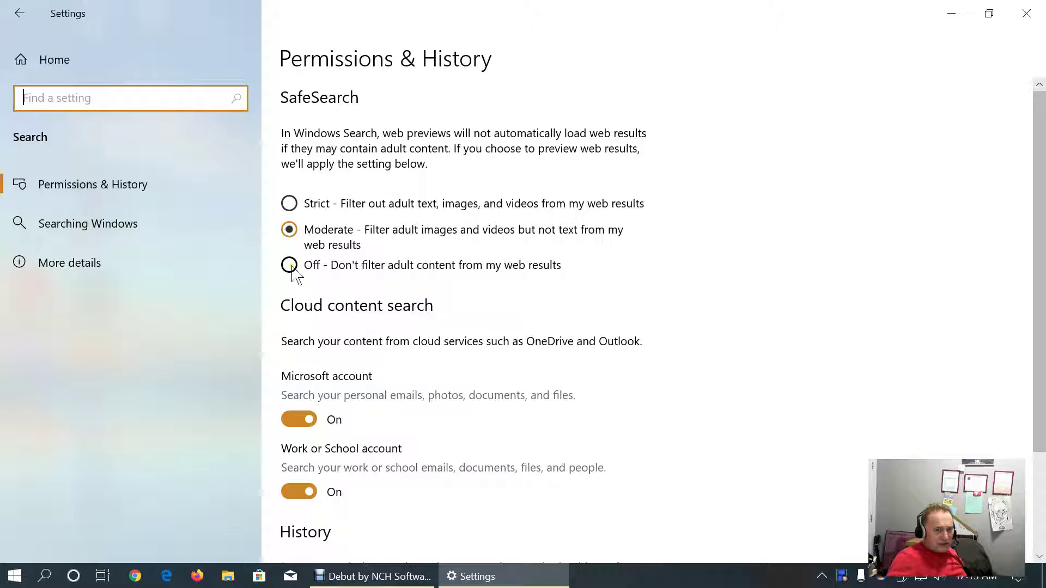
click(290, 204)
click(295, 234)
click(294, 266)
click(292, 234)
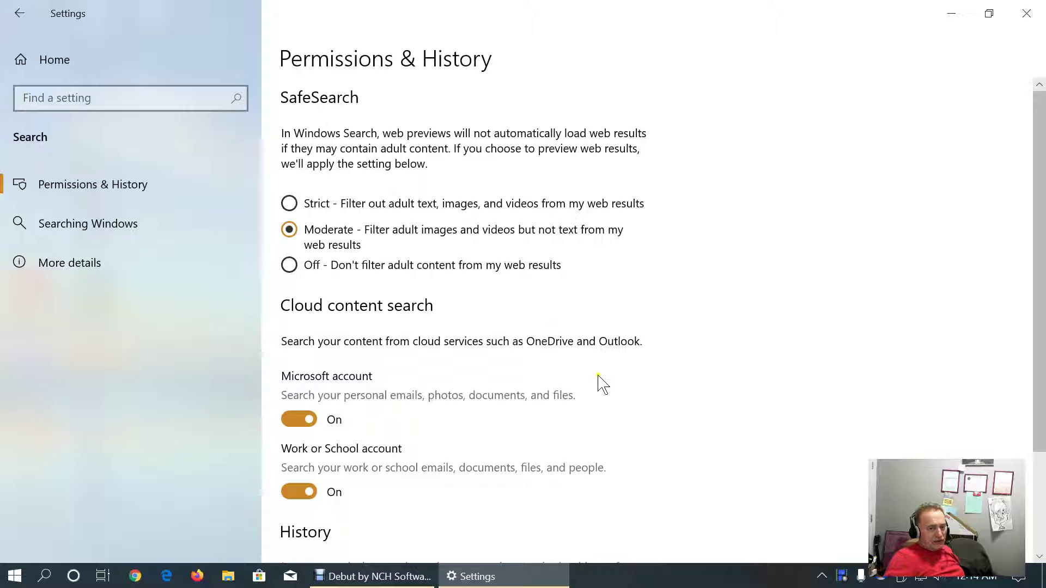
Step: Turn off My device history in the search permissions and clear the device history
scroll(586, 390, down, 1)
scroll(583, 390, up, 1)
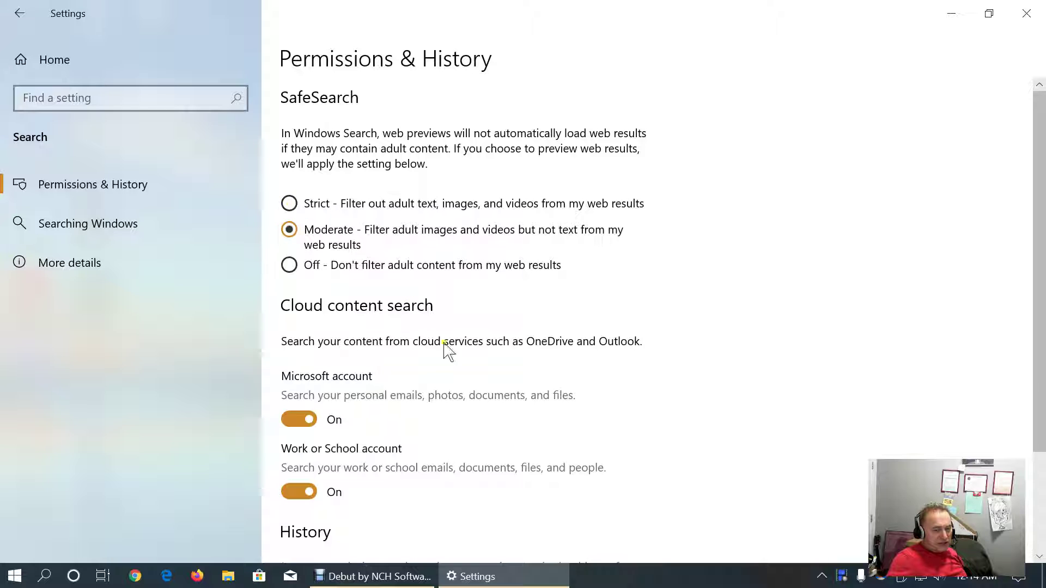
scroll(378, 354, down, 3)
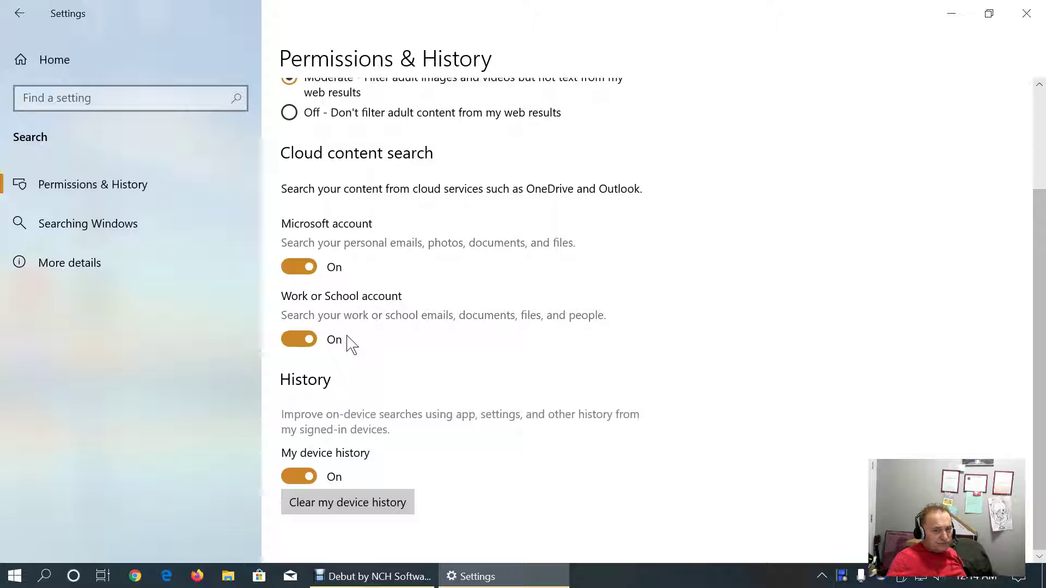
click(299, 477)
click(358, 504)
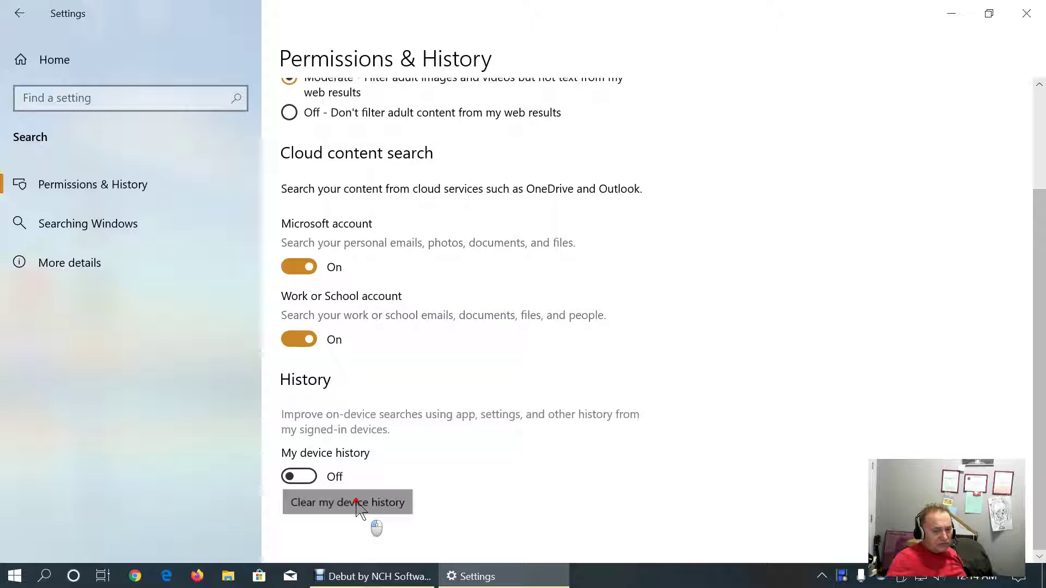
click(357, 504)
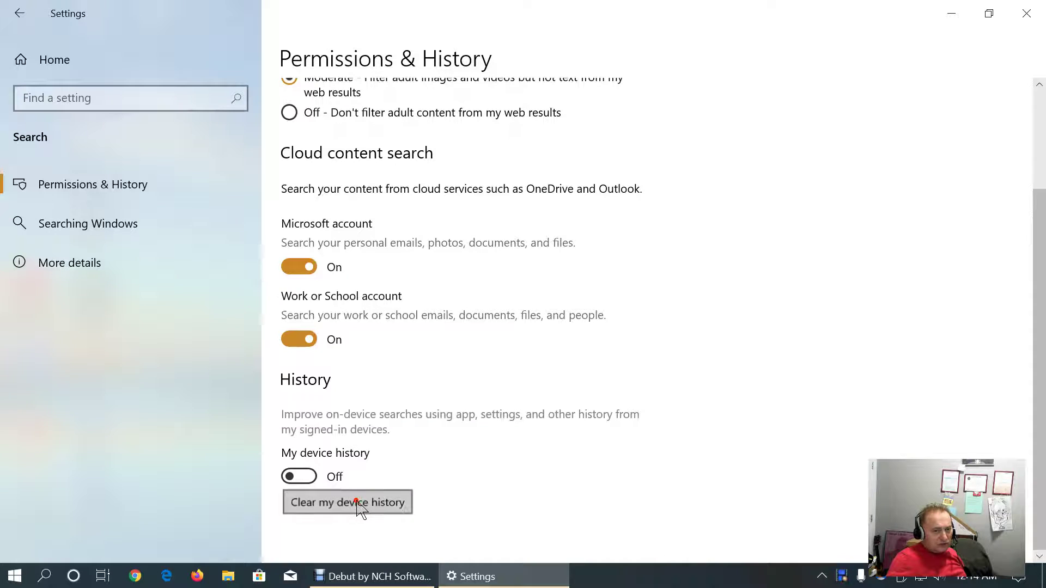
Step: Recheck the Permissions & History page and clear the device history once more
scroll(548, 496, up, 3)
scroll(539, 493, down, 3)
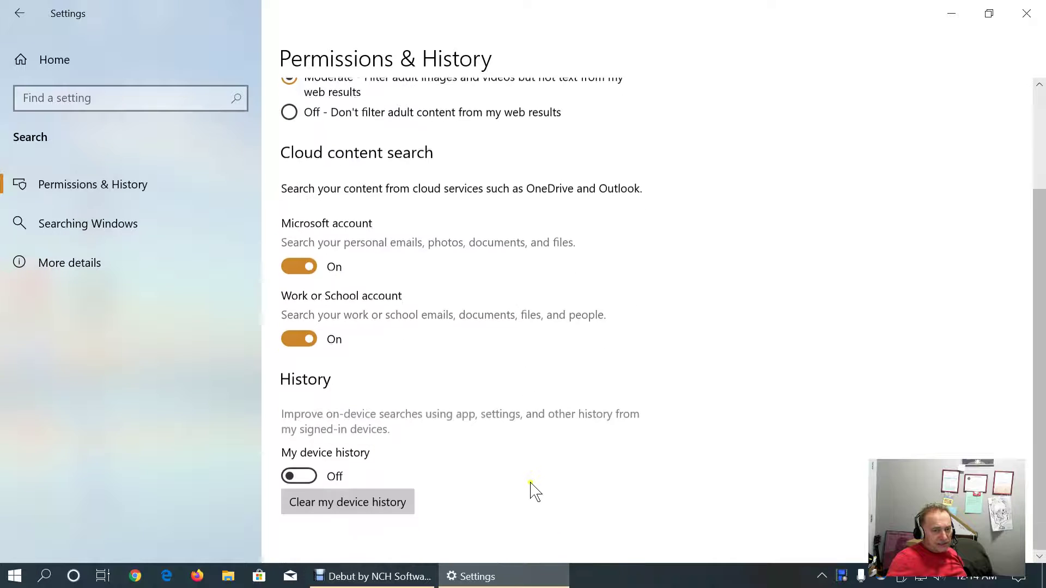
scroll(528, 490, up, 3)
scroll(531, 490, down, 3)
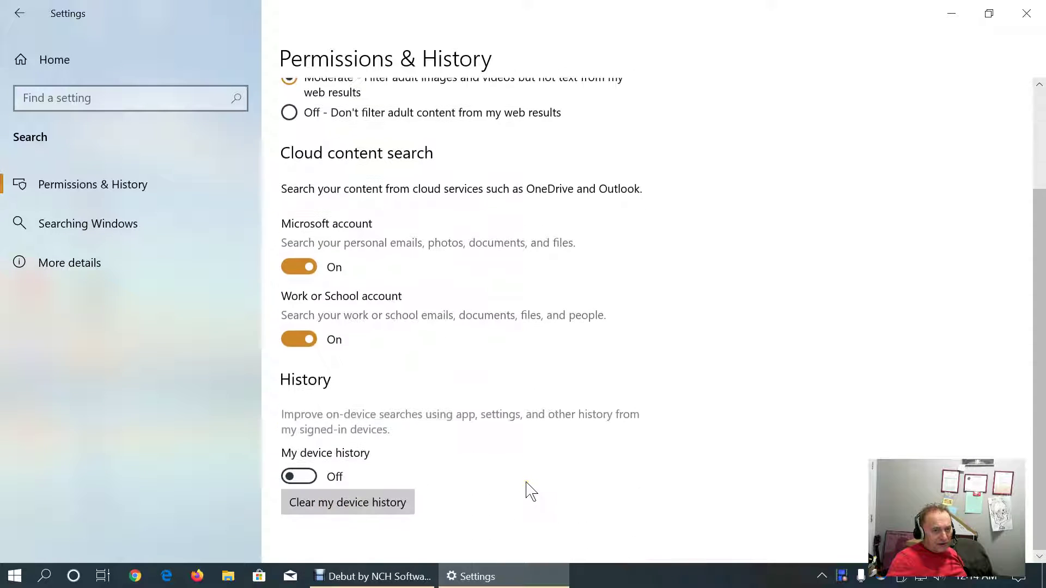
scroll(527, 491, up, 3)
scroll(527, 490, down, 3)
click(347, 498)
scroll(461, 473, up, 3)
scroll(463, 473, down, 3)
scroll(463, 474, down, 1)
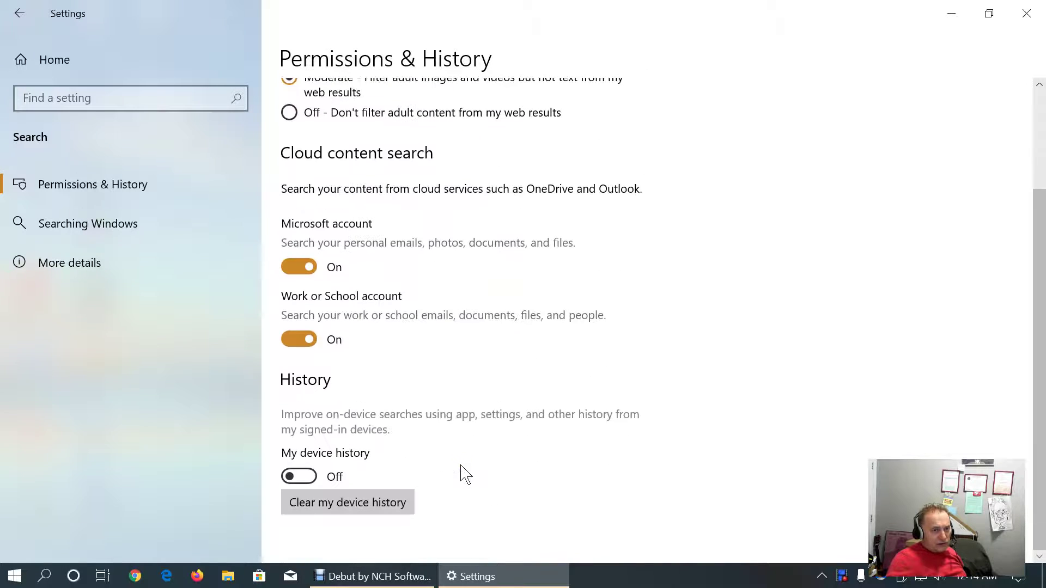
Step: Go to the Searching Windows settings and review the indexing status, Find My Files modes, excluded folders and indexer options
click(71, 225)
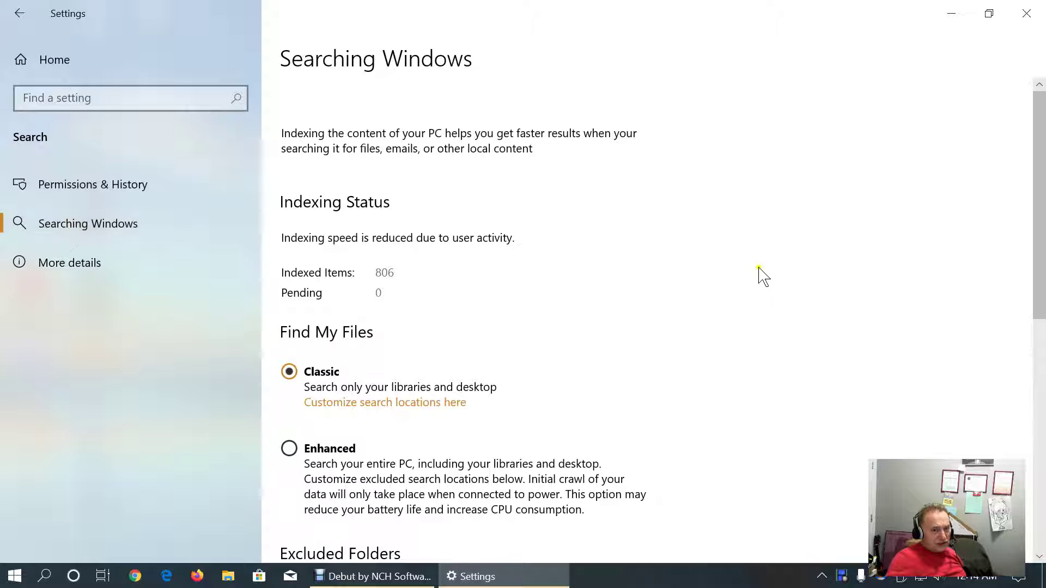
scroll(1039, 240, down, 3)
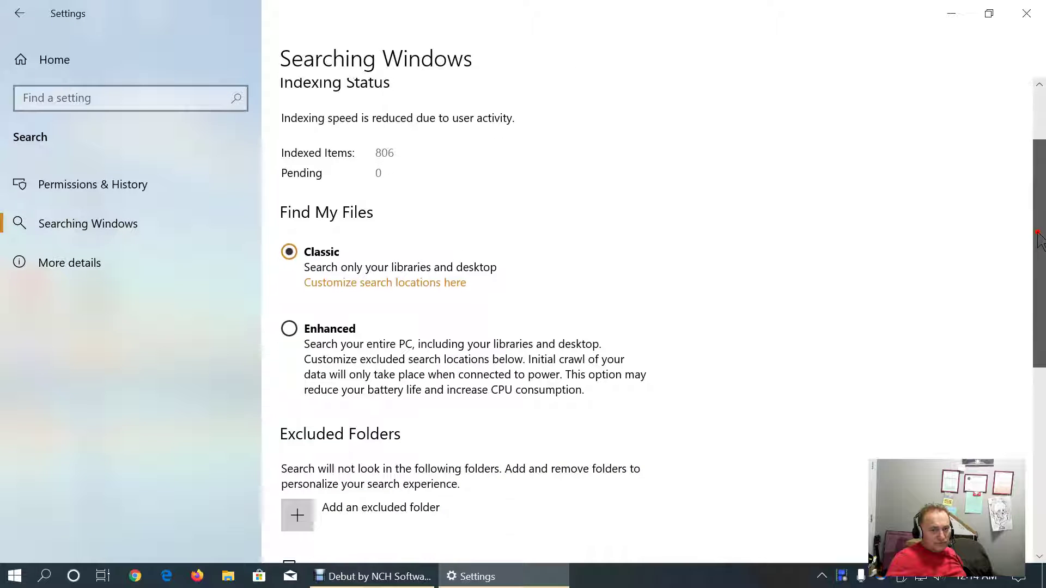
scroll(1039, 240, up, 1)
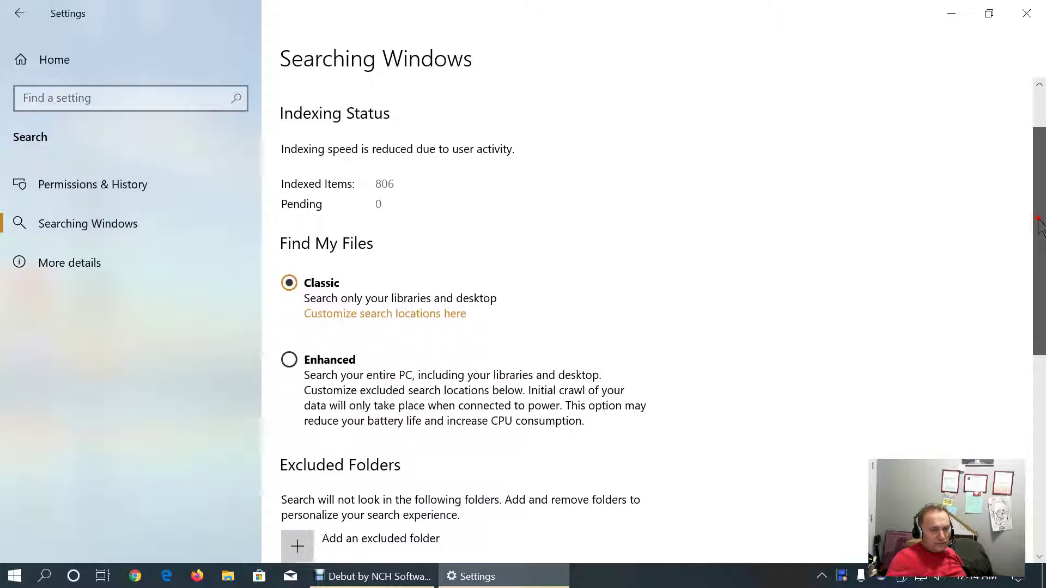
scroll(1039, 240, down, 3)
scroll(462, 397, down, 3)
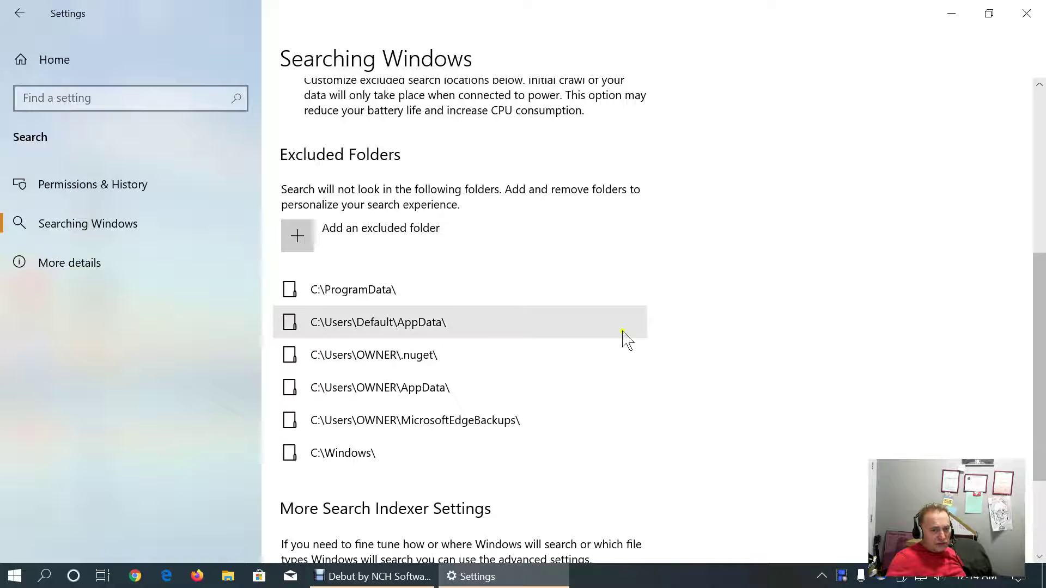
scroll(620, 340, down, 2)
scroll(620, 340, down, 2)
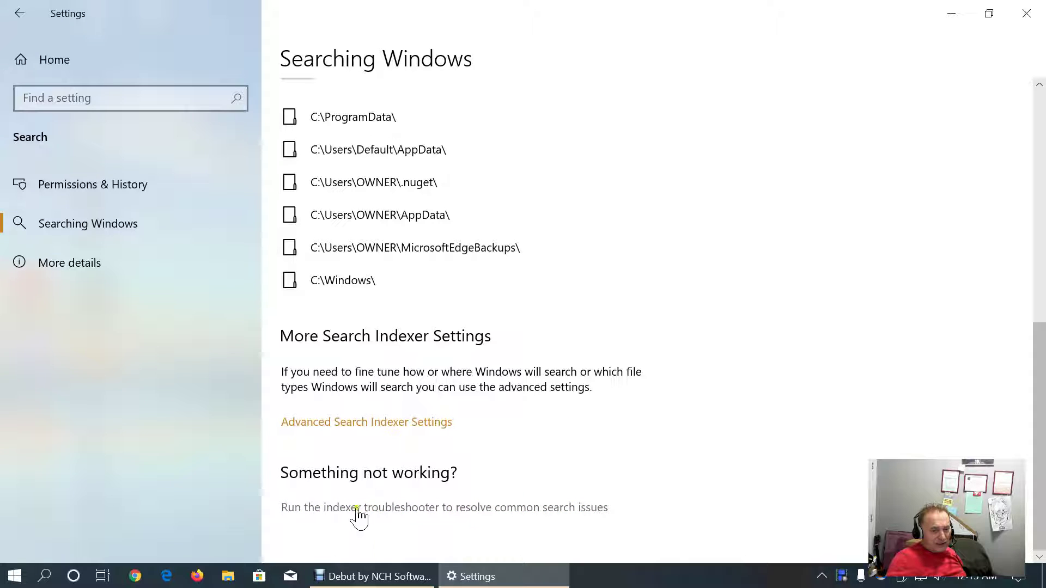
Step: Look at the More details page of the Search settings and return to the Windows Settings home
click(67, 264)
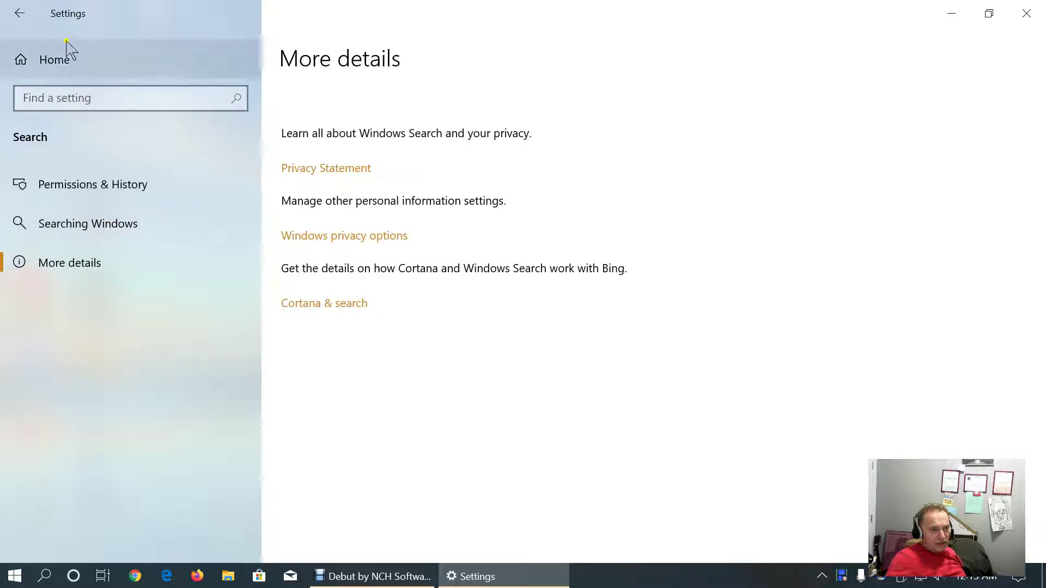
click(53, 62)
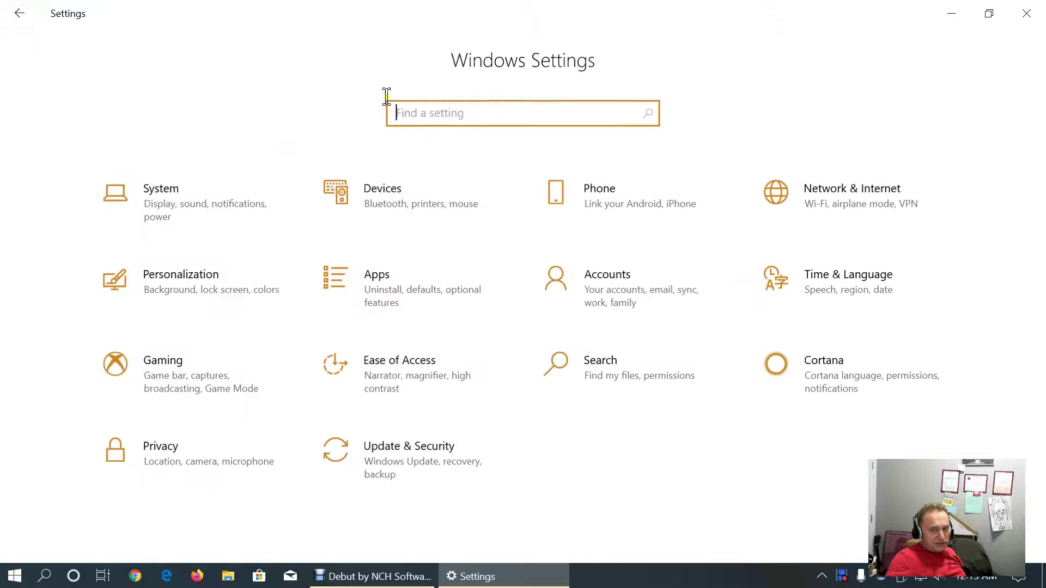
Step: Open the Cortana settings and review the Talk to Cortana options for microphone, Hey Cortana, keyboard shortcut, lock screen and language
click(852, 383)
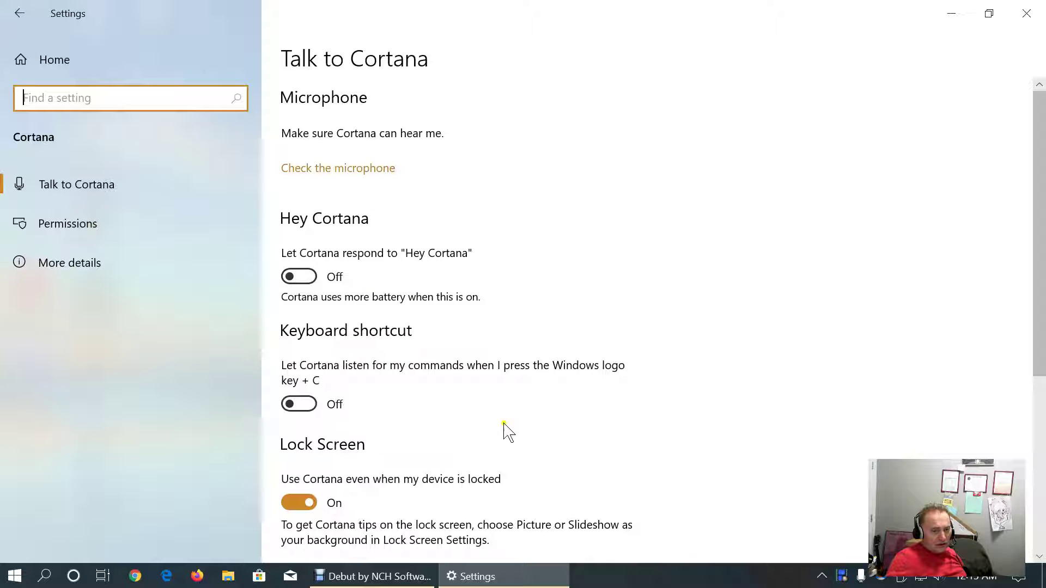
scroll(501, 419, down, 2)
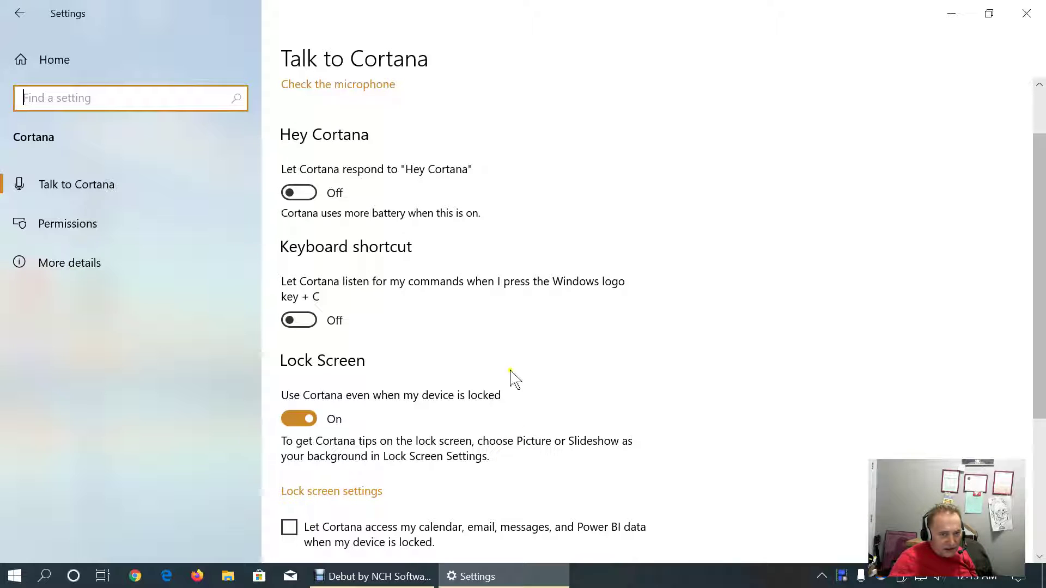
click(564, 330)
scroll(632, 403, down, 1)
scroll(632, 403, down, 3)
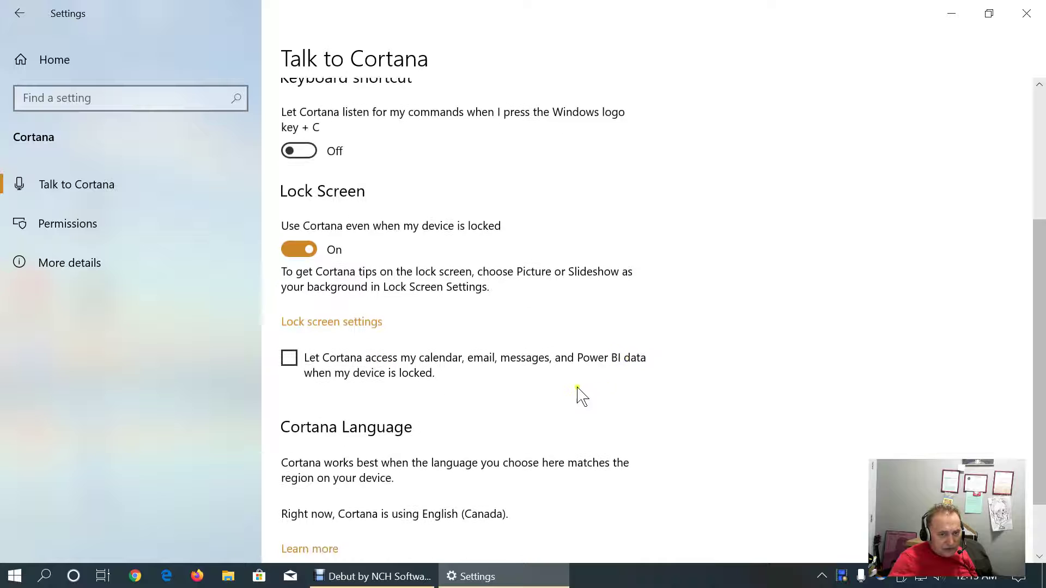
scroll(577, 398, down, 2)
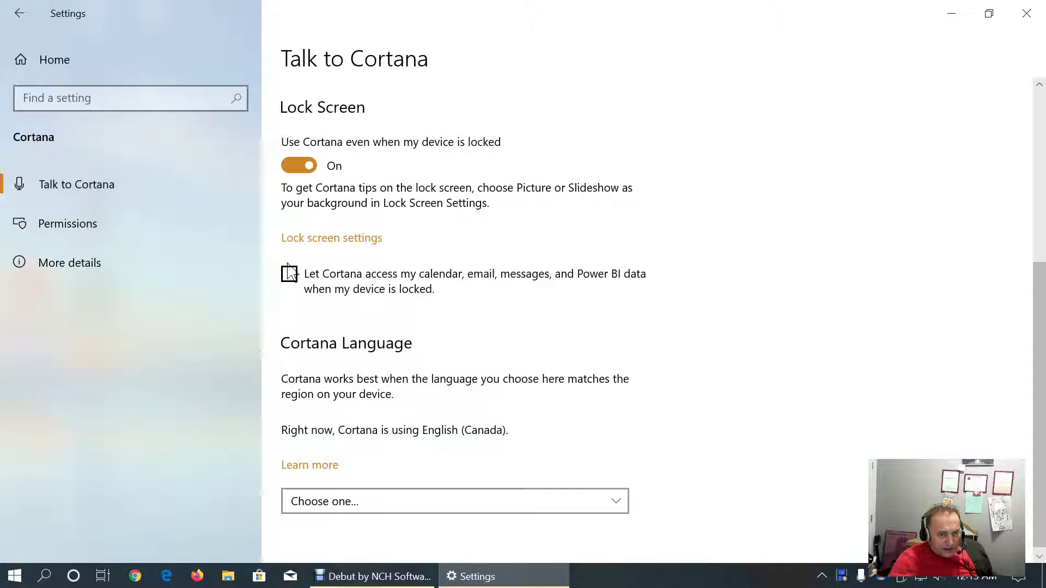
scroll(606, 311, down, 1)
click(713, 320)
scroll(708, 327, up, 3)
scroll(702, 327, down, 3)
scroll(702, 327, up, 3)
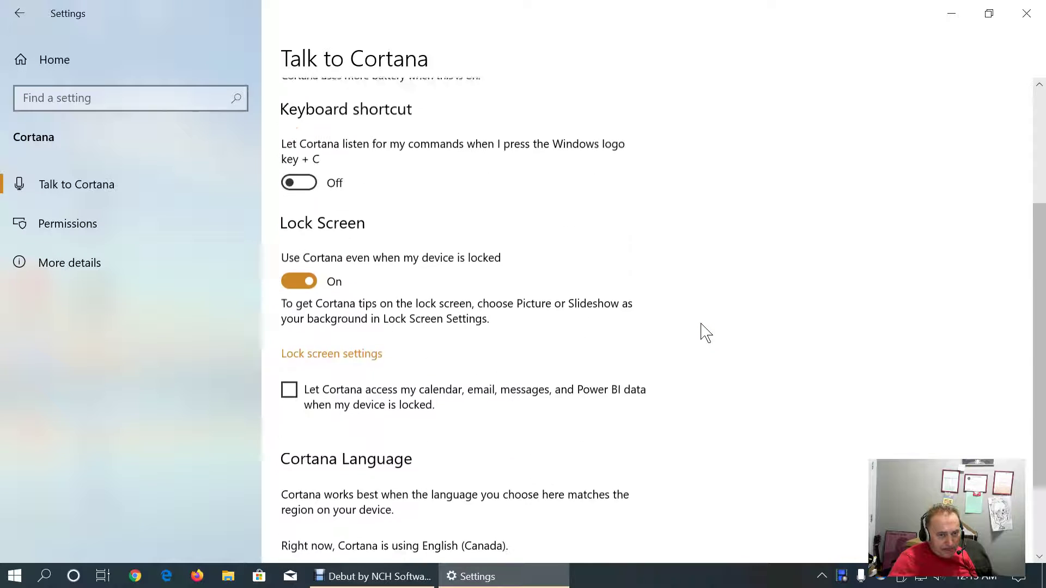
scroll(706, 332, down, 2)
scroll(706, 332, up, 2)
scroll(706, 332, down, 1)
scroll(705, 333, up, 1)
mouse_move(1035, 292)
mouse_down()
mouse_move(1036, 283)
mouse_move(1035, 302)
mouse_up()
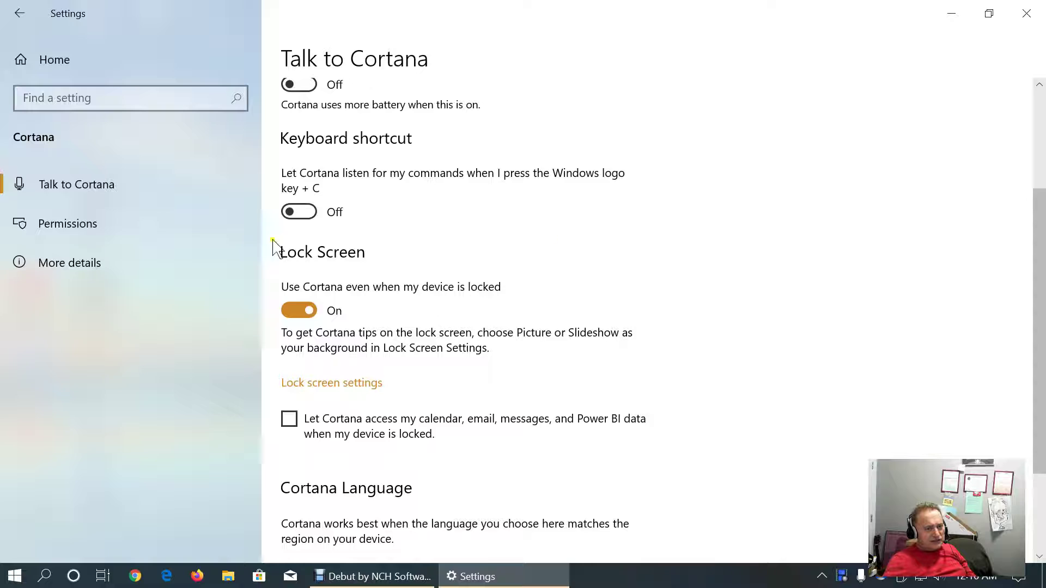
Step: Go to Cortana's Permissions and review the information Cortana can access from this device, including location, communication and browsing history
click(76, 225)
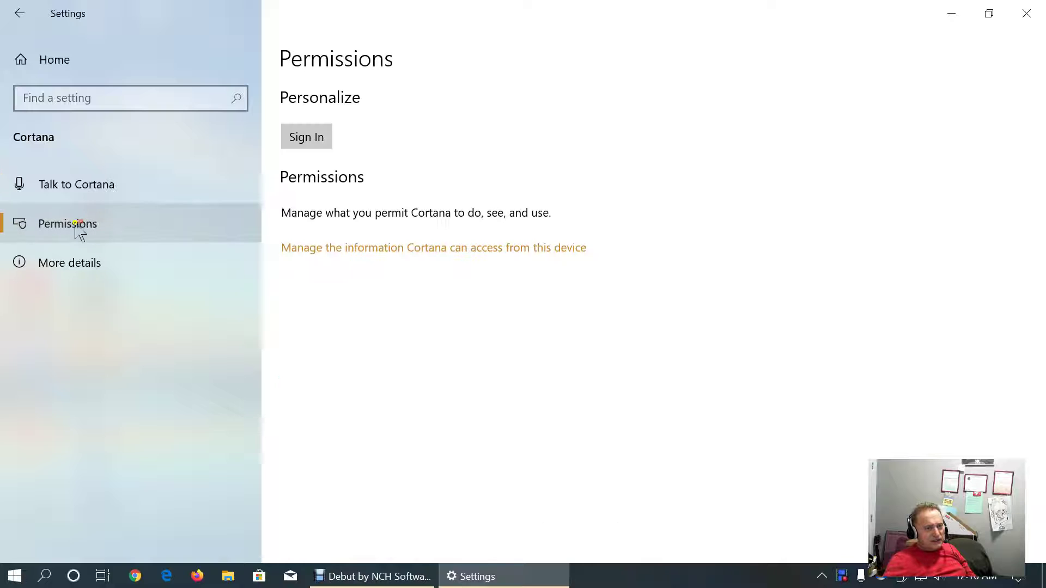
click(77, 195)
click(64, 220)
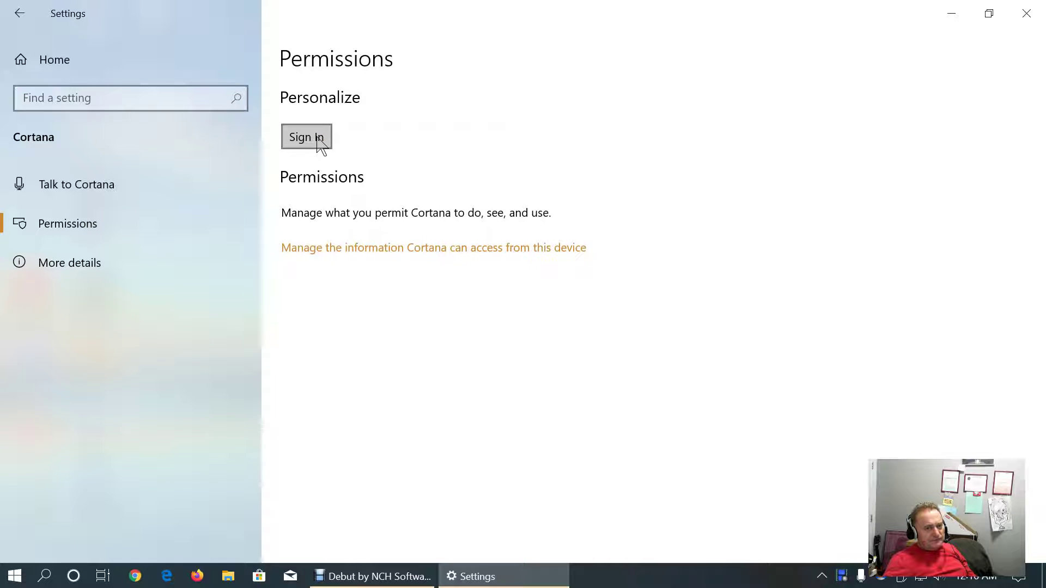
click(420, 250)
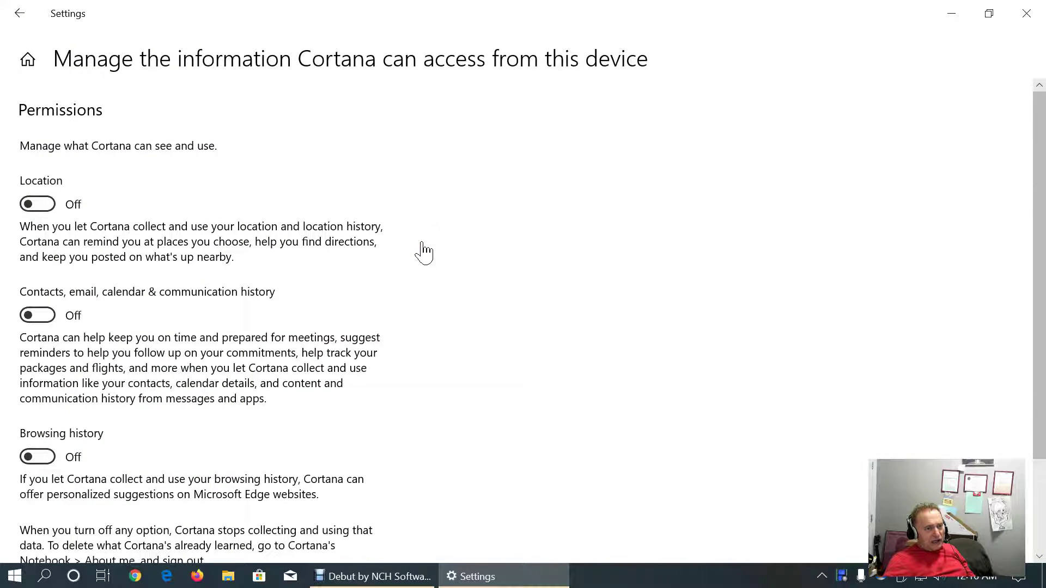
scroll(424, 307, down, 3)
scroll(425, 307, up, 3)
scroll(464, 345, down, 3)
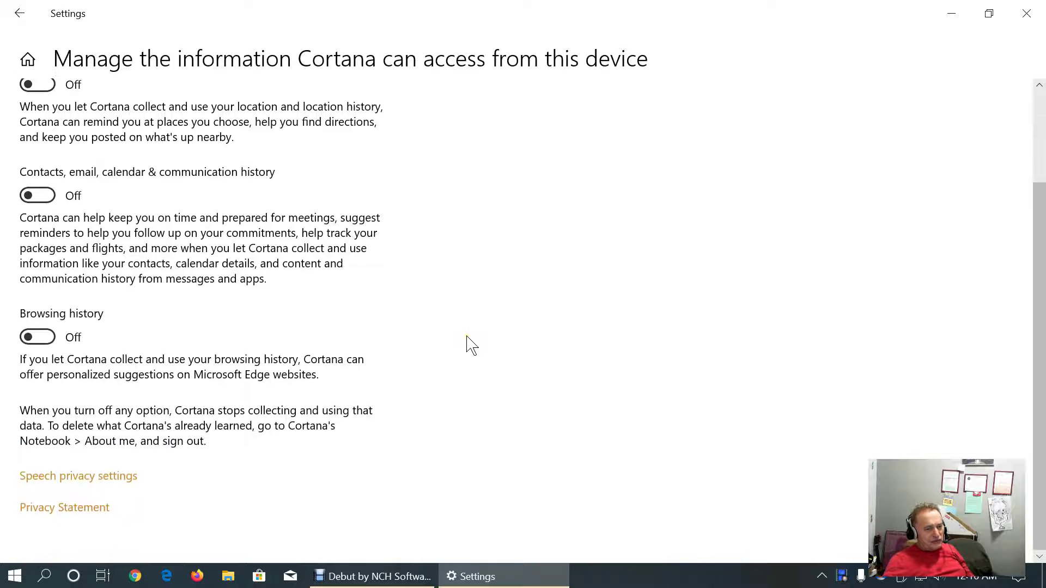
Step: Look at the More details page of the Cortana settings and return to the Windows Settings home
click(20, 13)
click(90, 265)
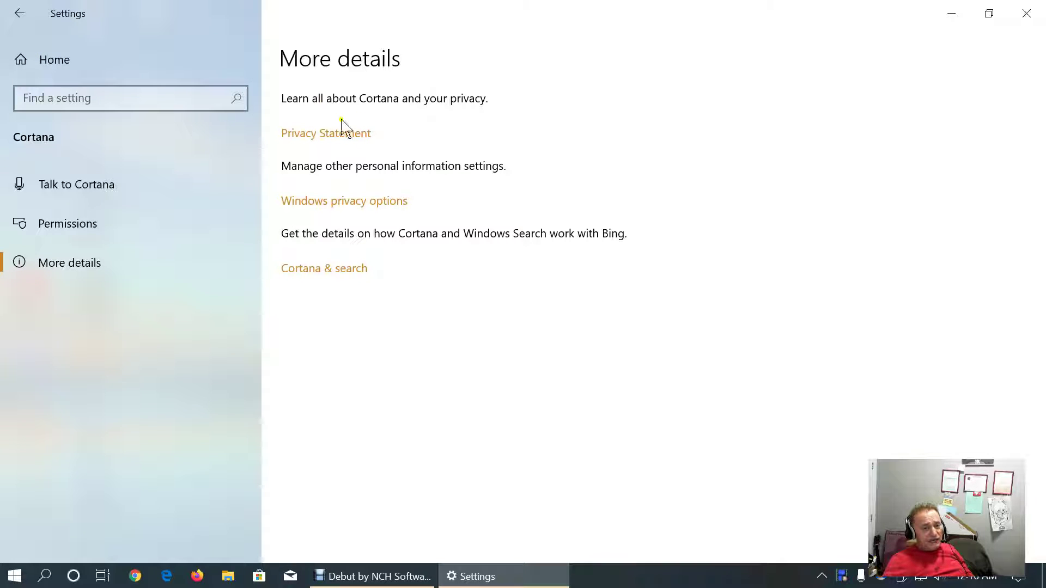
click(55, 61)
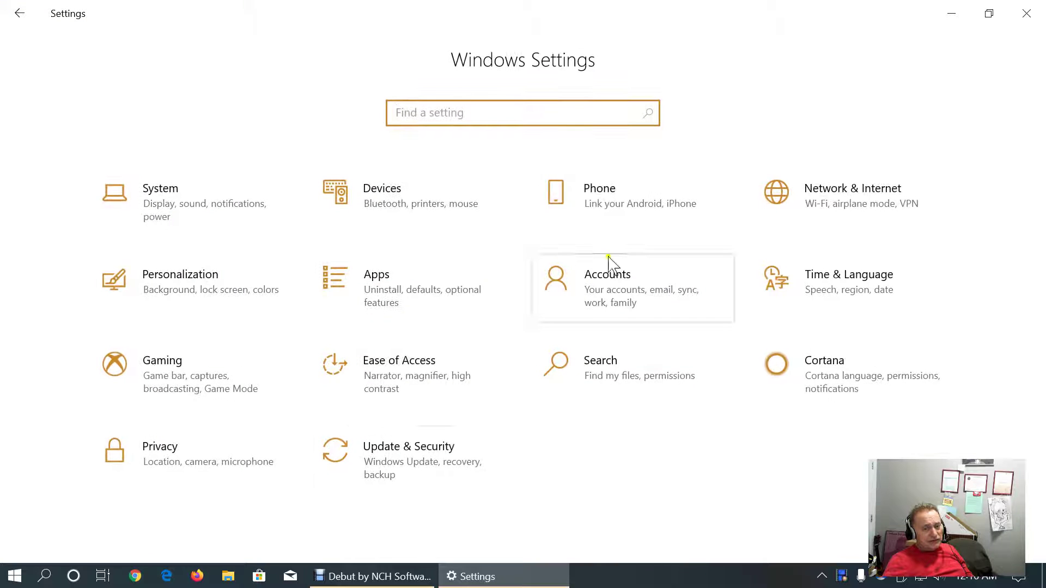
Step: In the general privacy options, turn off suggested content in Settings, app launch tracking and website access to the language list
click(163, 459)
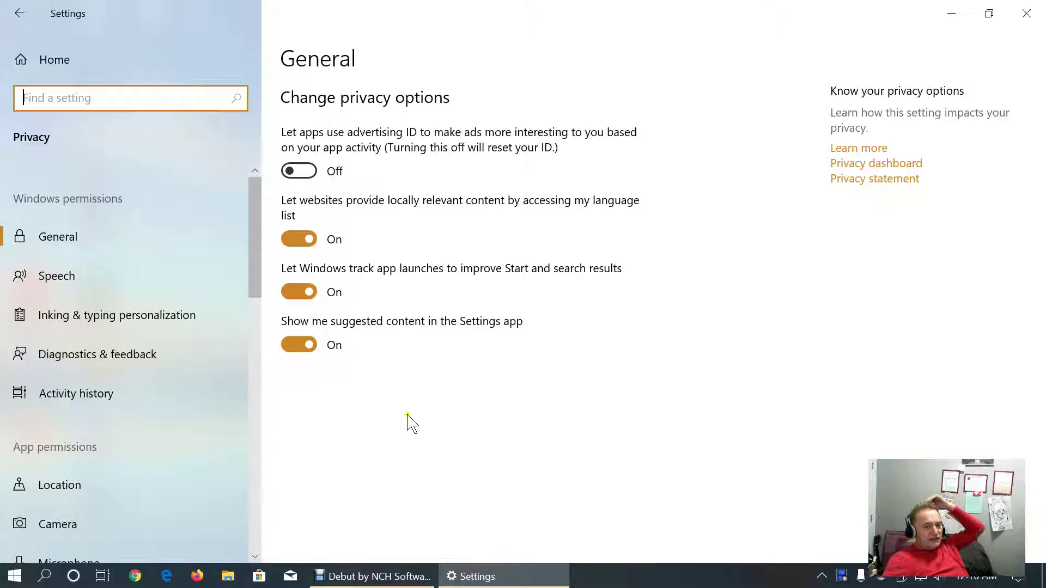
click(299, 344)
click(308, 293)
click(308, 239)
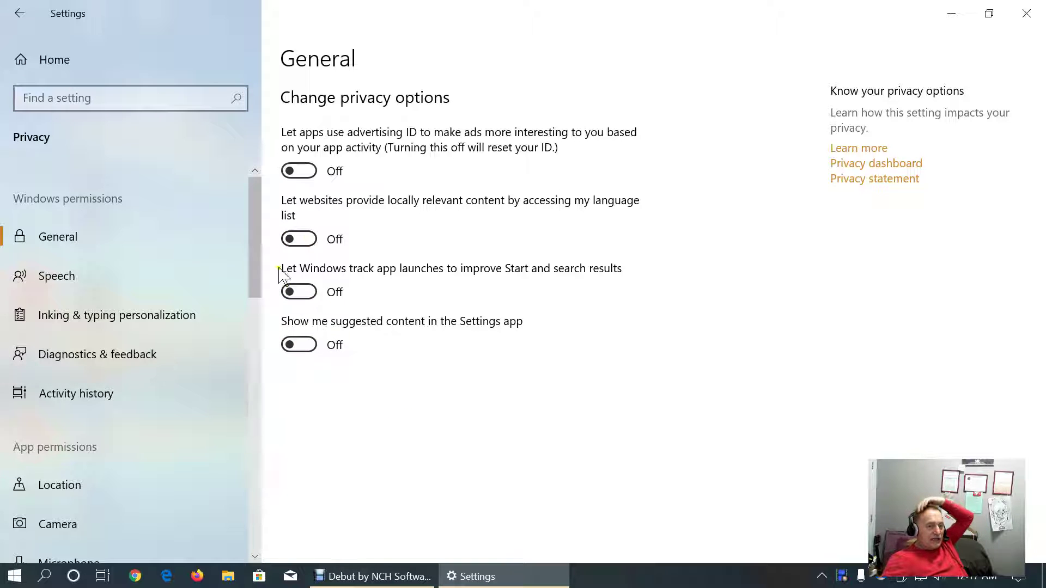
Step: Look through the Diagnostics & feedback, General and Location privacy pages
drag(259, 247, 257, 267)
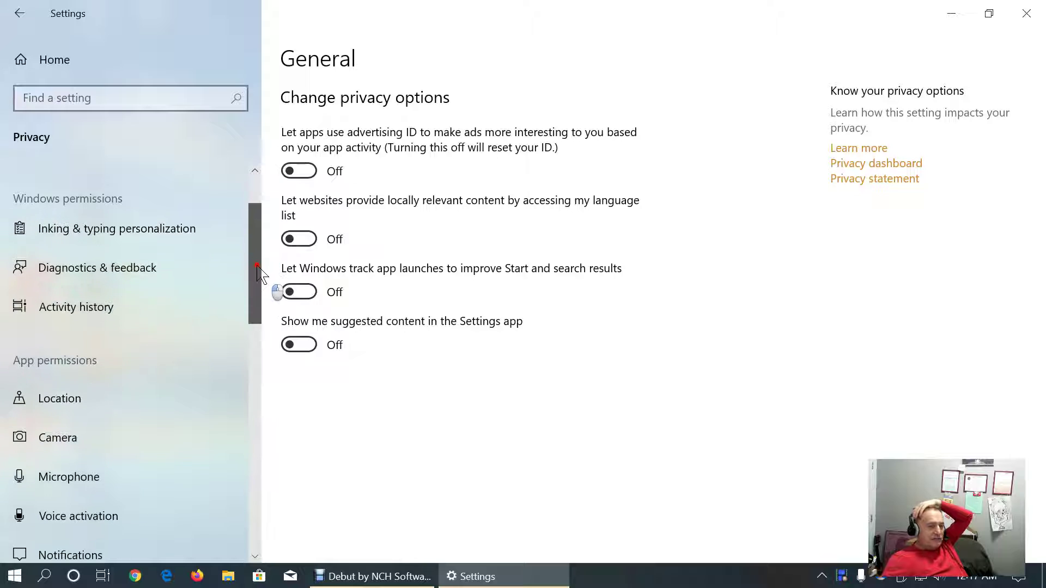
click(150, 267)
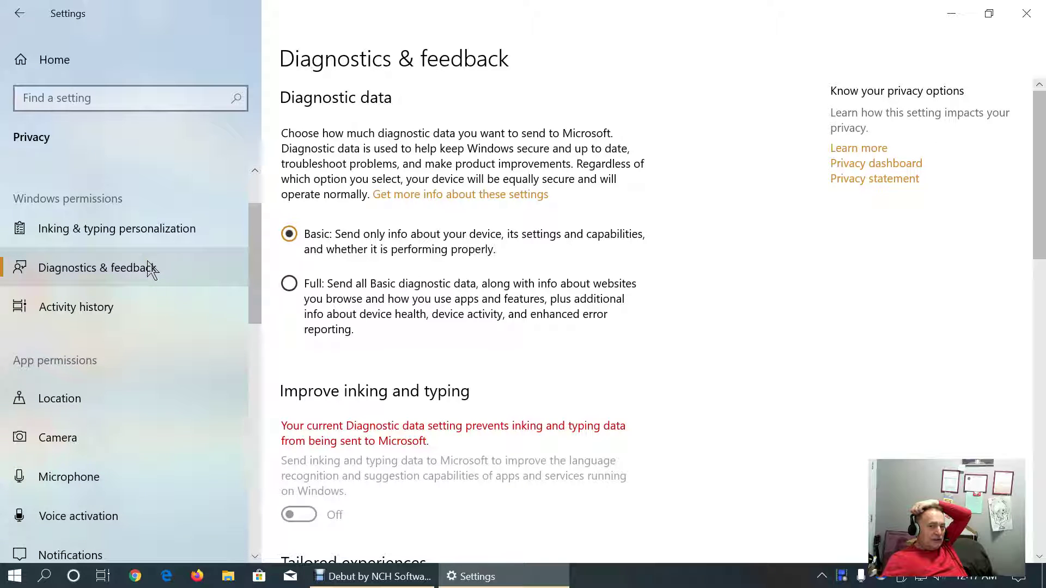
drag(257, 289, 267, 256)
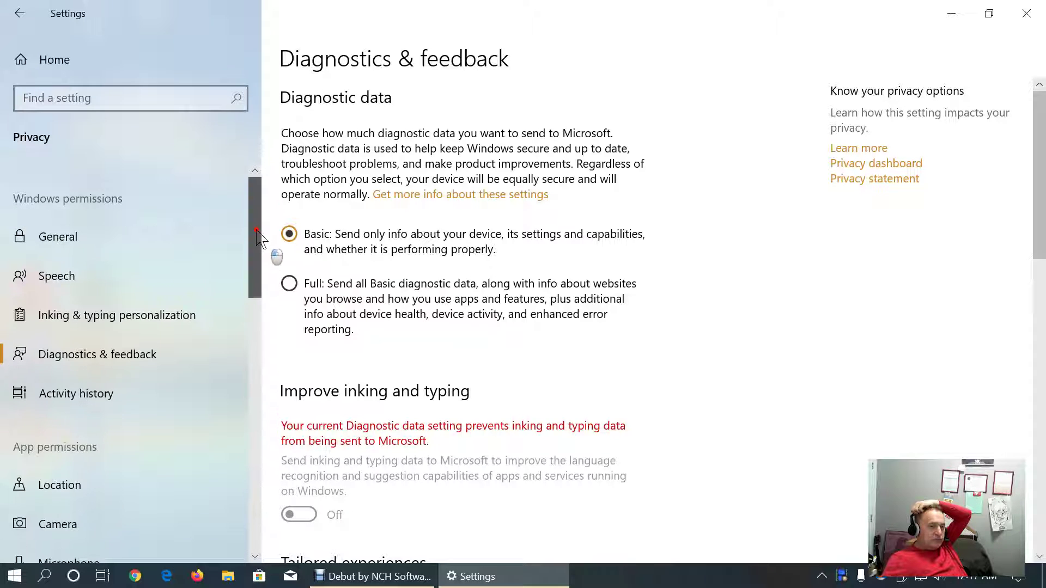
click(130, 237)
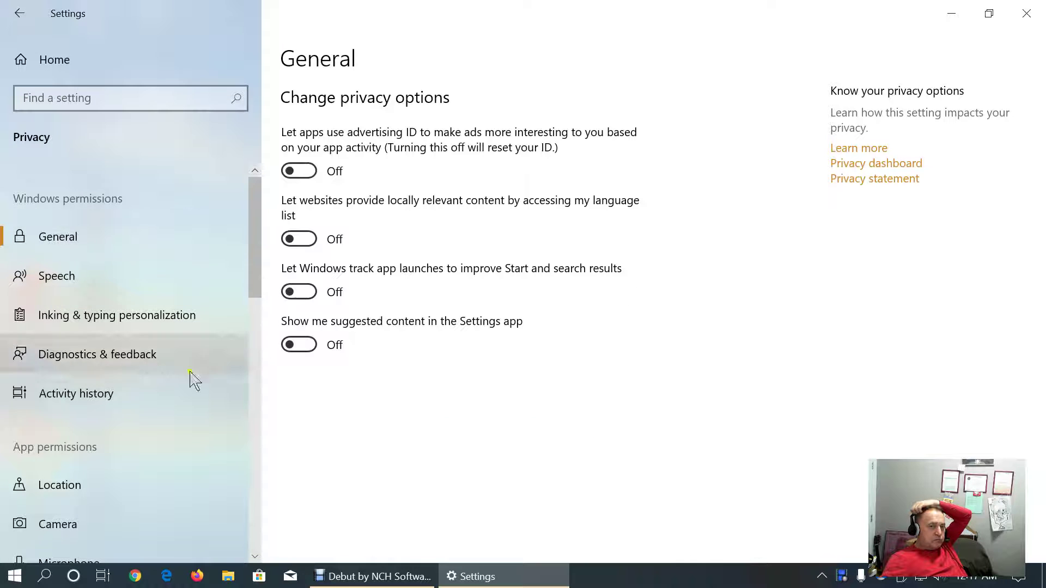
scroll(201, 411, down, 1)
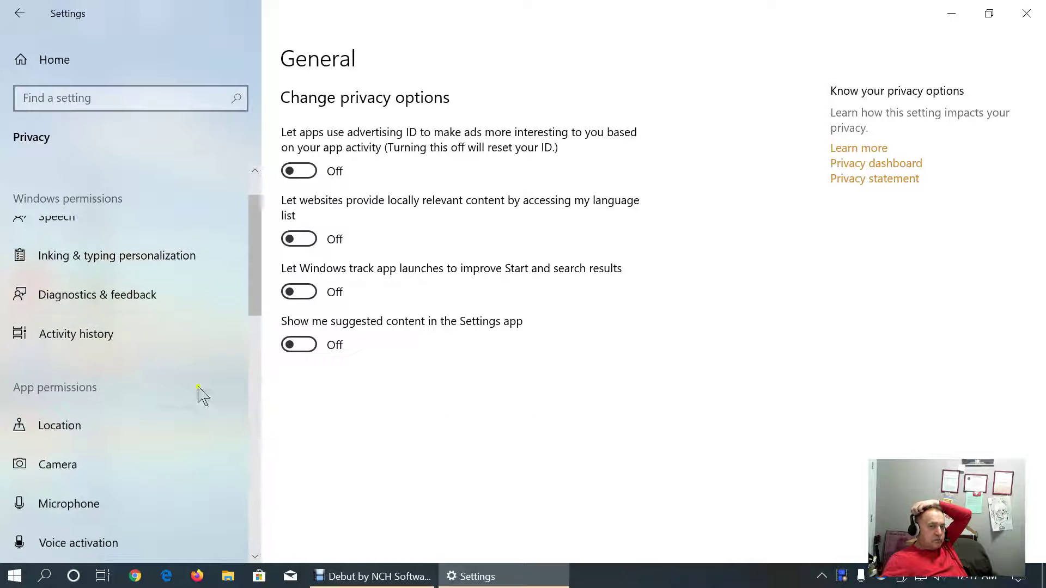
scroll(258, 283, down, 1)
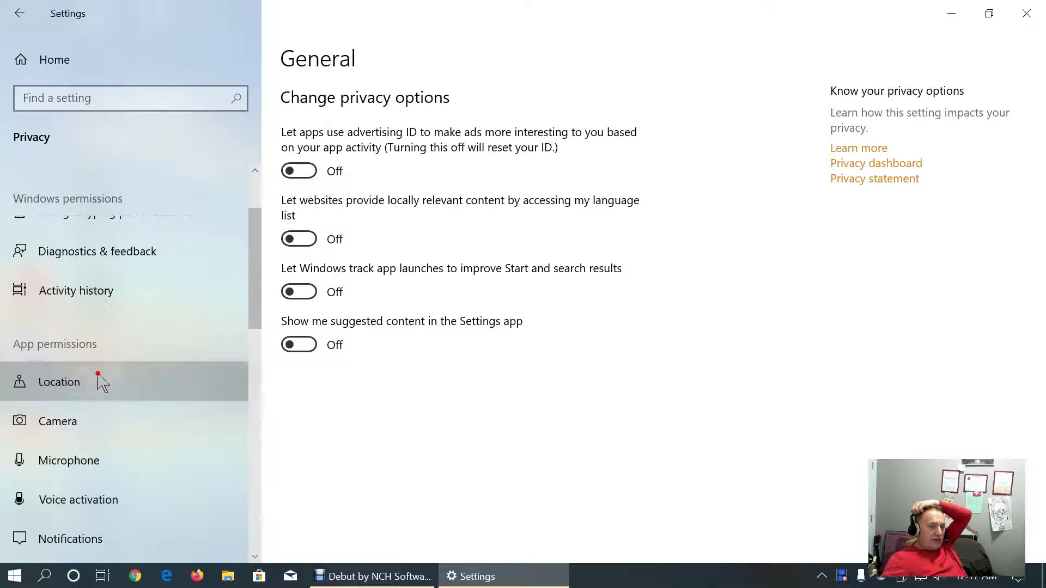
click(99, 380)
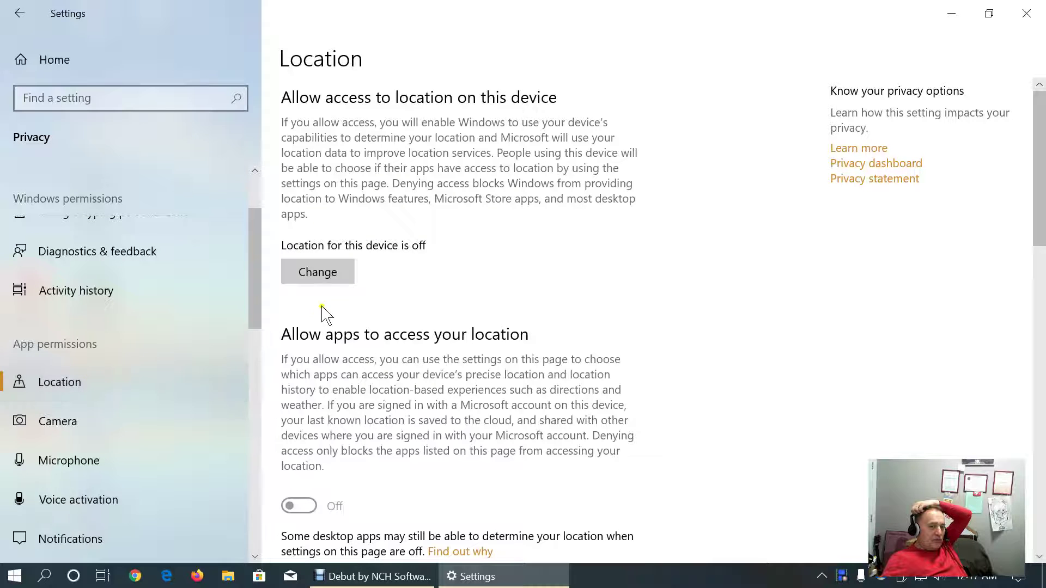
Step: In the Background apps privacy settings, turn off letting apps run in the background
drag(255, 269, 248, 422)
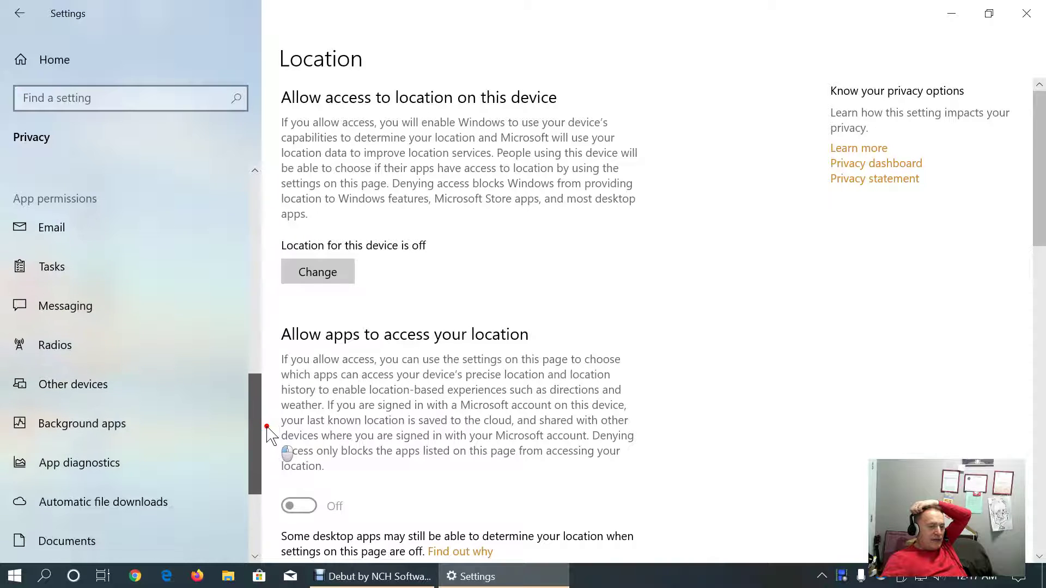
click(128, 444)
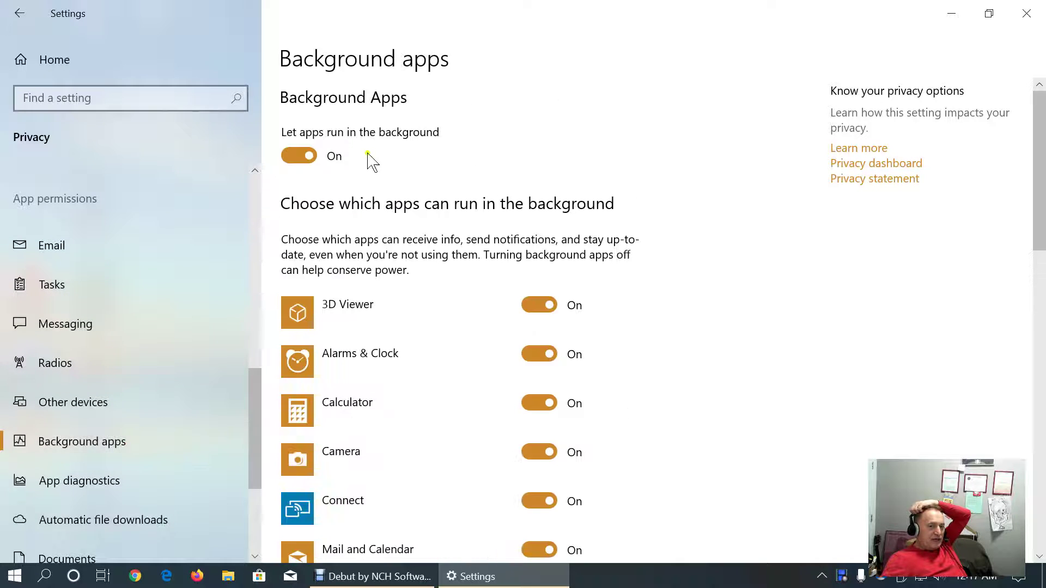
click(310, 158)
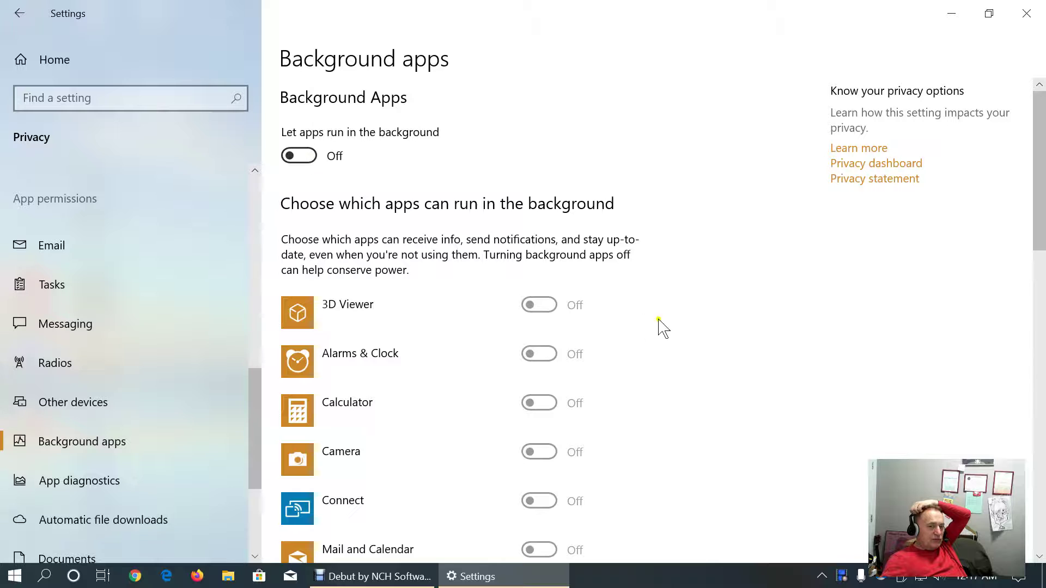
Step: Review the full list of apps under the choice of which apps can run in the background
scroll(653, 354, down, 5)
scroll(637, 413, down, 5)
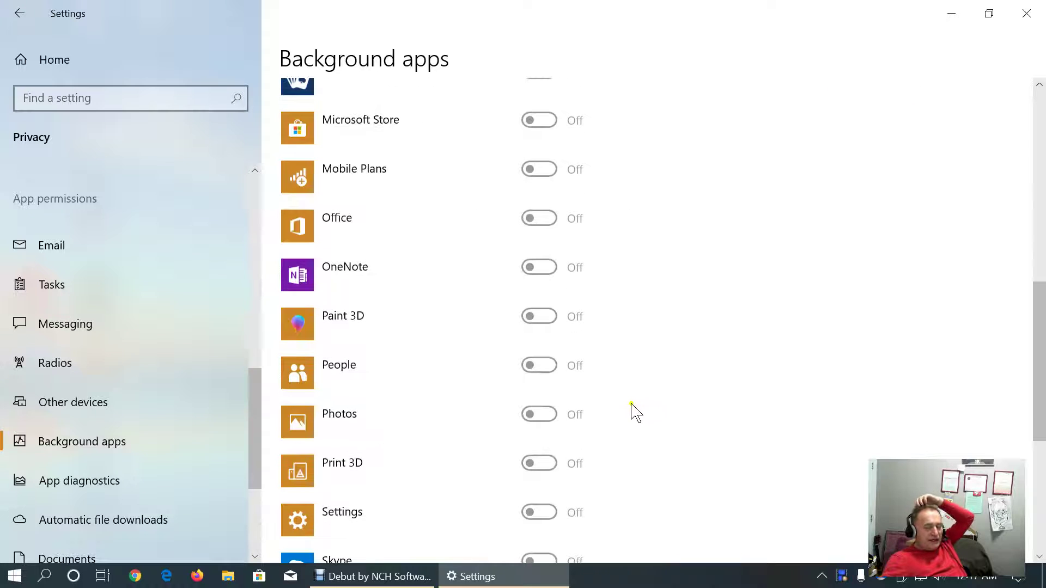
scroll(632, 408, down, 4)
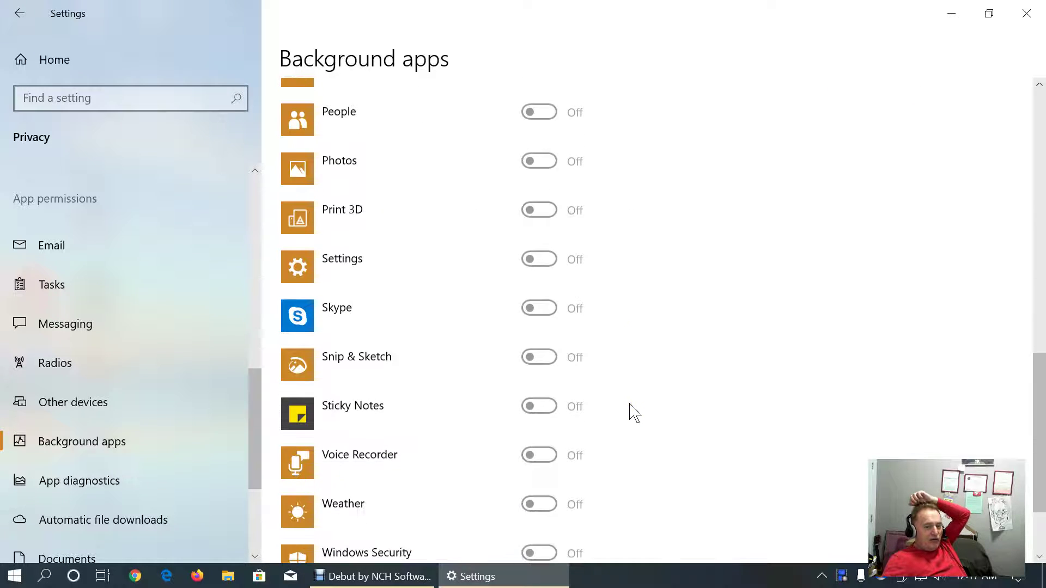
scroll(621, 414, down, 1)
scroll(645, 416, down, 1)
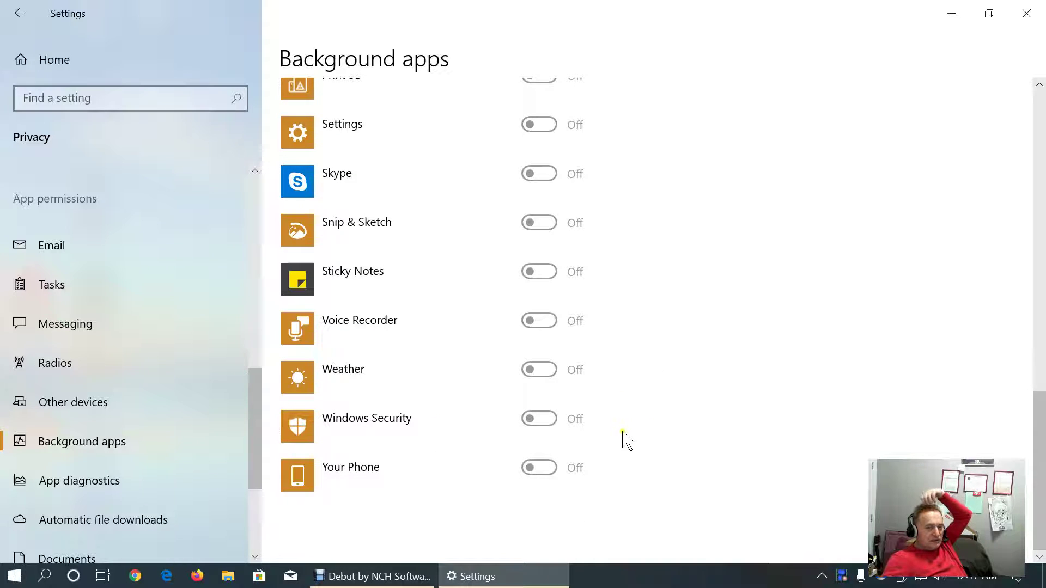
scroll(626, 439, up, 2)
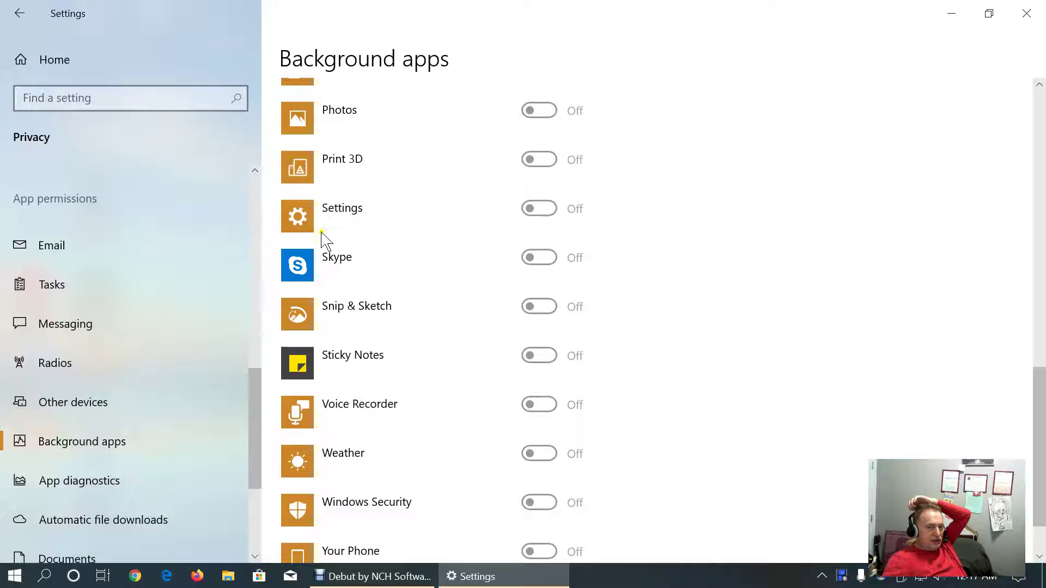
scroll(325, 220, up, 2)
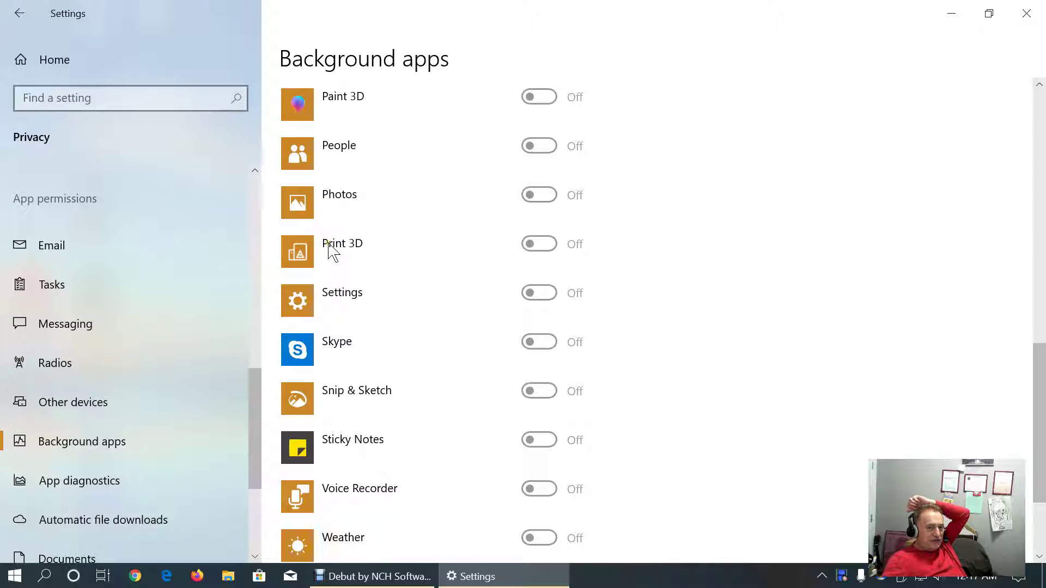
scroll(329, 251, up, 4)
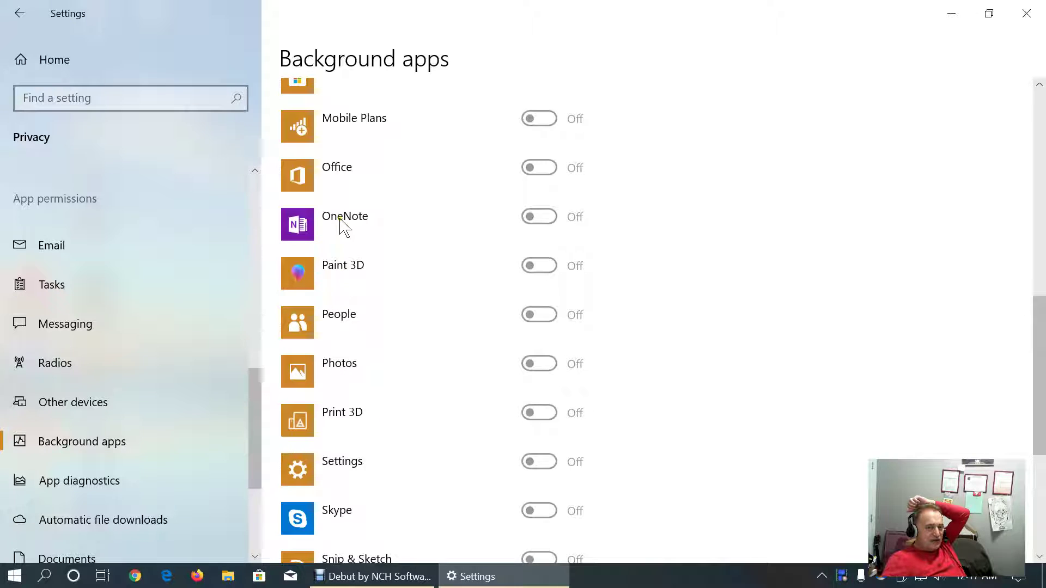
scroll(415, 304, up, 5)
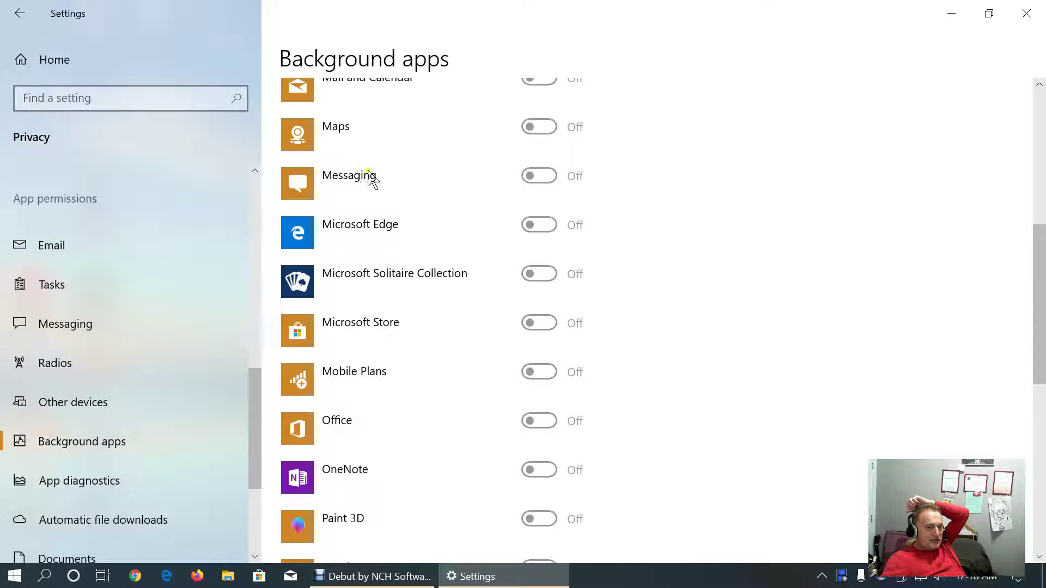
scroll(472, 273, up, 8)
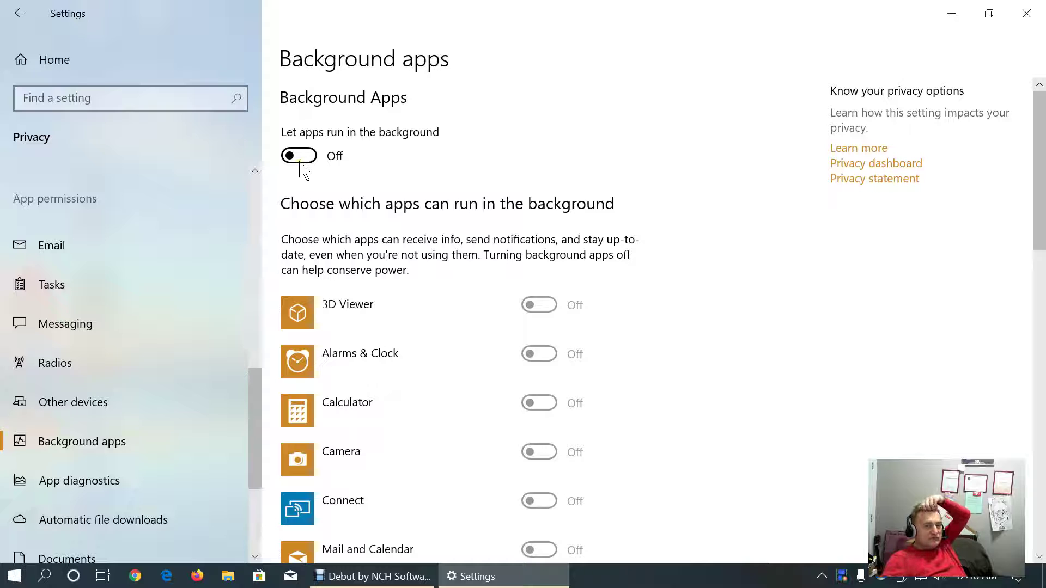
Step: Open the App diagnostics privacy page and review its access options for diagnostic info about other apps
scroll(205, 326, down, 3)
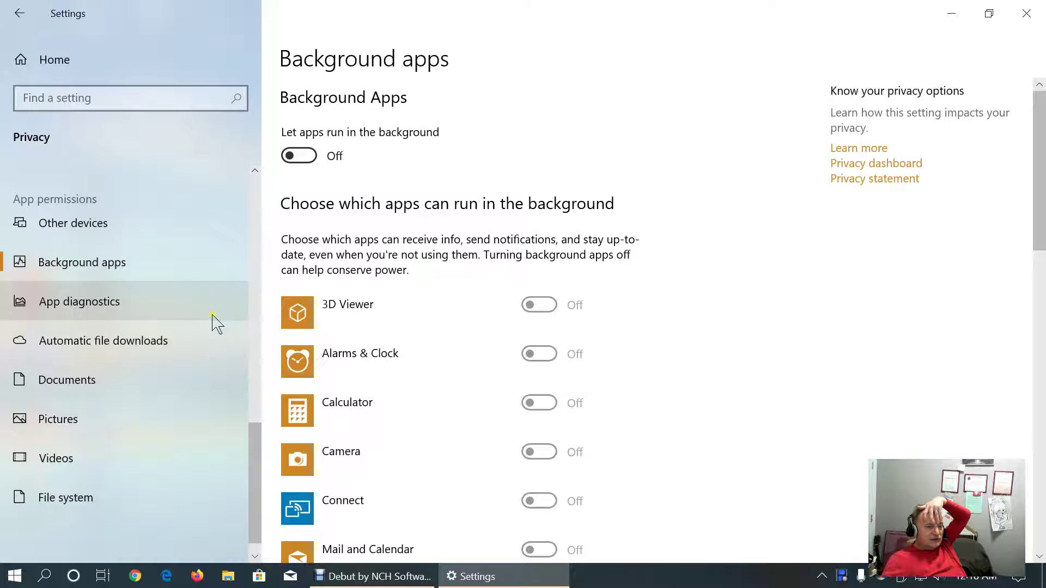
click(131, 311)
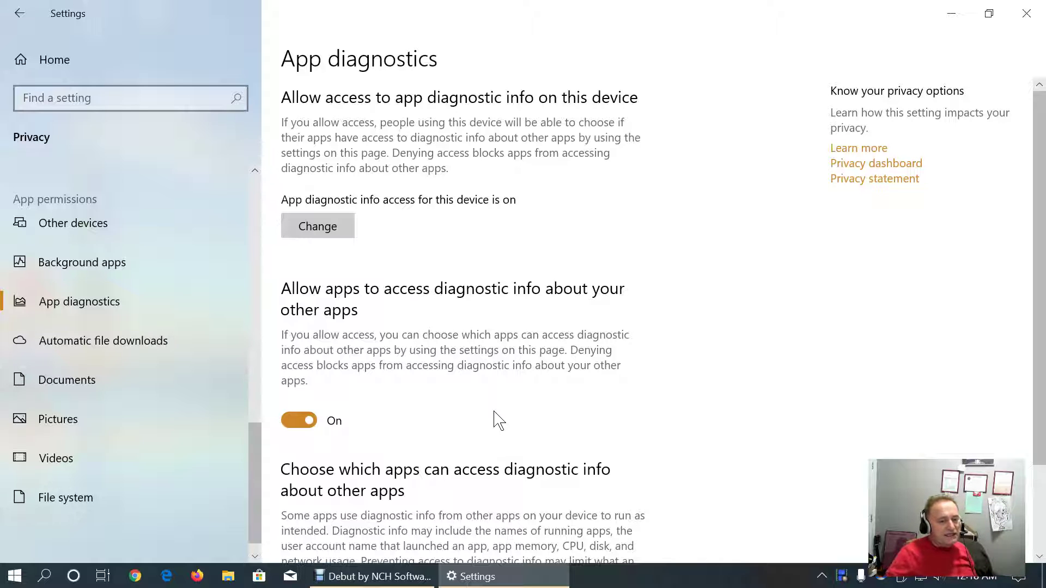
scroll(477, 374, down, 2)
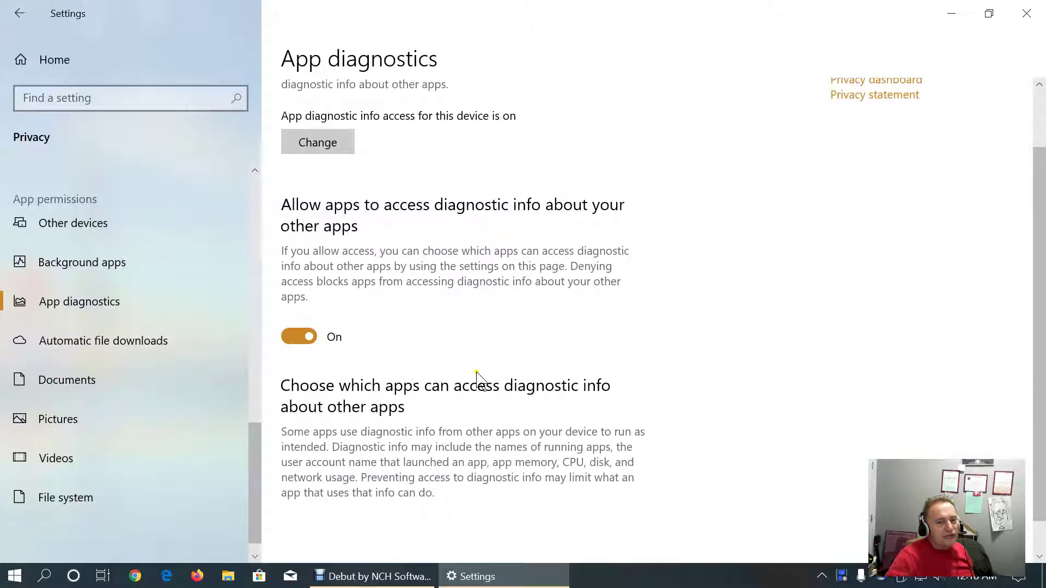
Step: Review the rest of the App diagnostics page and the Automatic file downloads and Documents privacy pages
scroll(476, 376, down, 1)
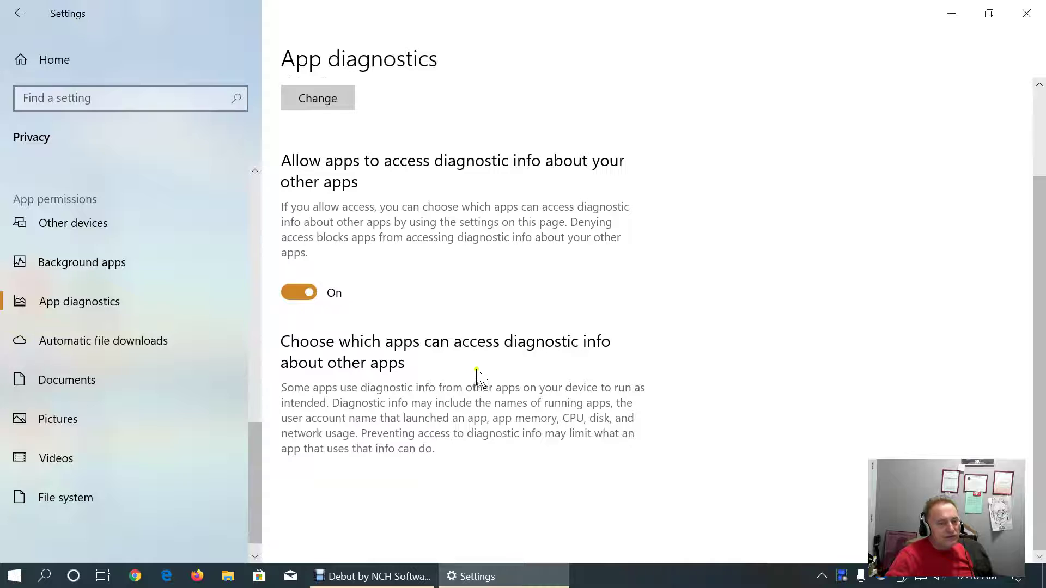
click(104, 343)
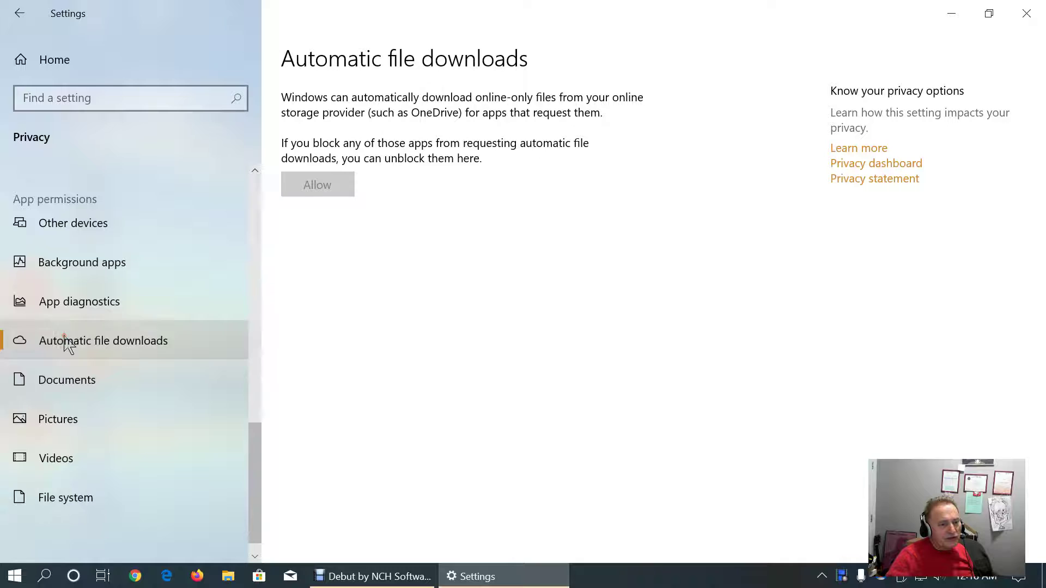
click(74, 383)
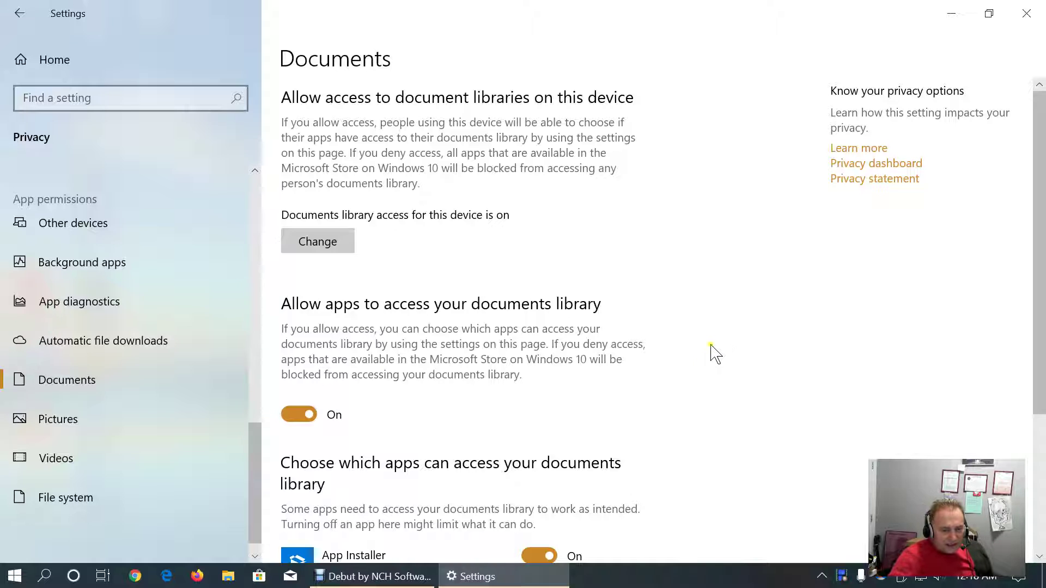
scroll(714, 353, down, 5)
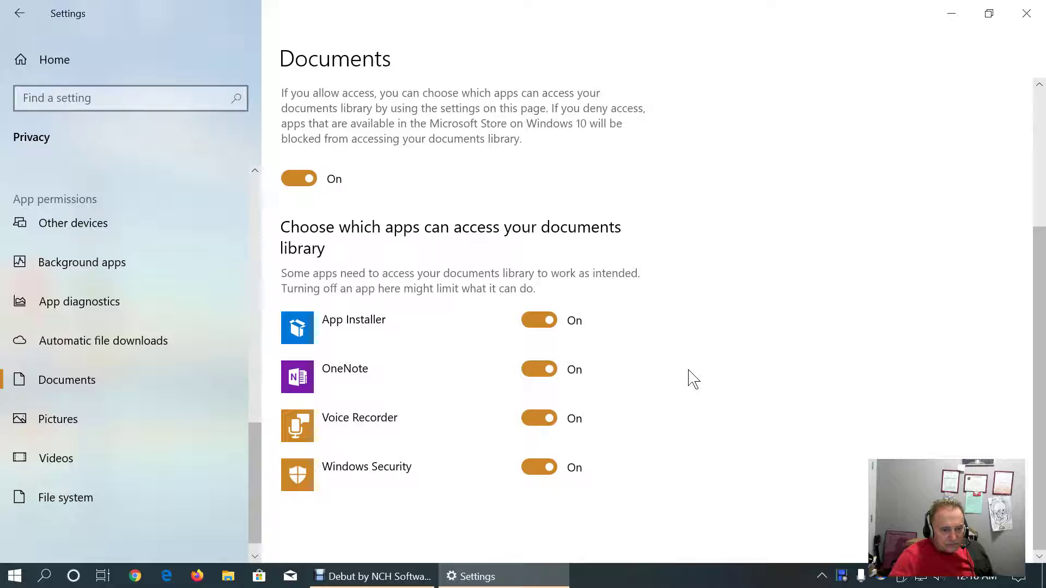
click(87, 380)
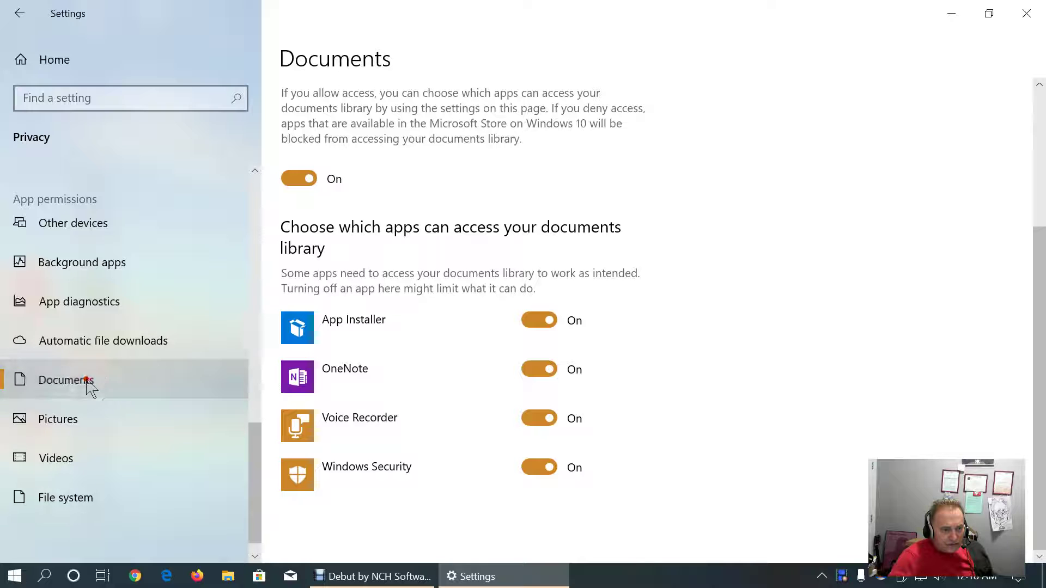
Step: Look through the Pictures, Videos and File system privacy pages, including which apps are allowed access
click(87, 423)
click(85, 457)
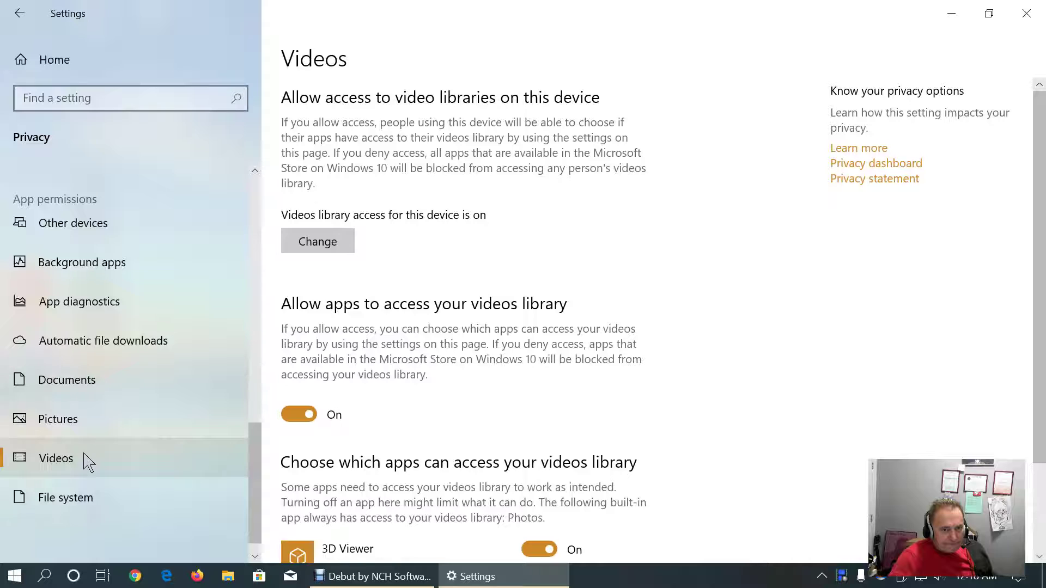
scroll(659, 390, down, 3)
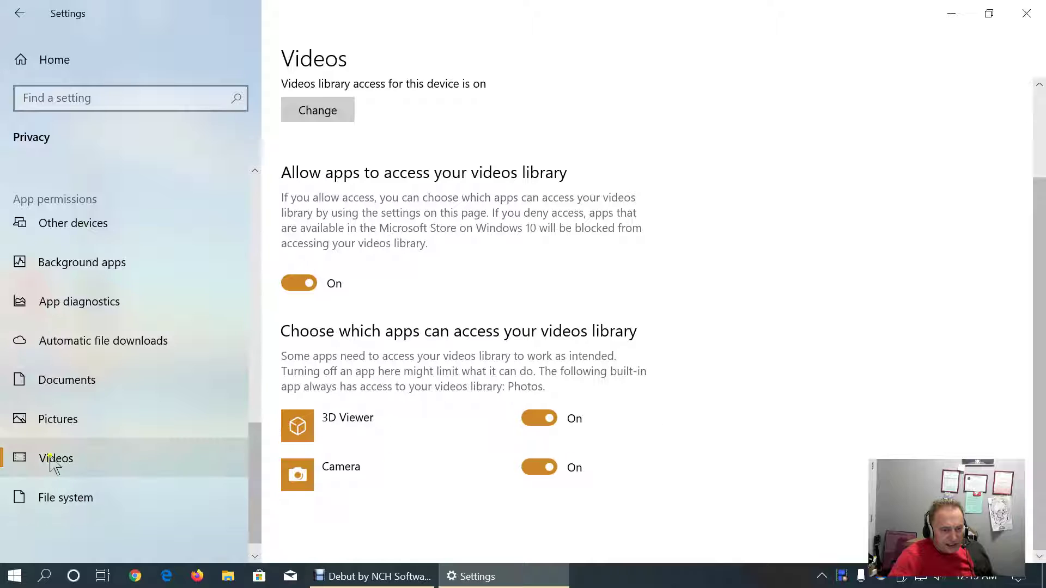
click(64, 500)
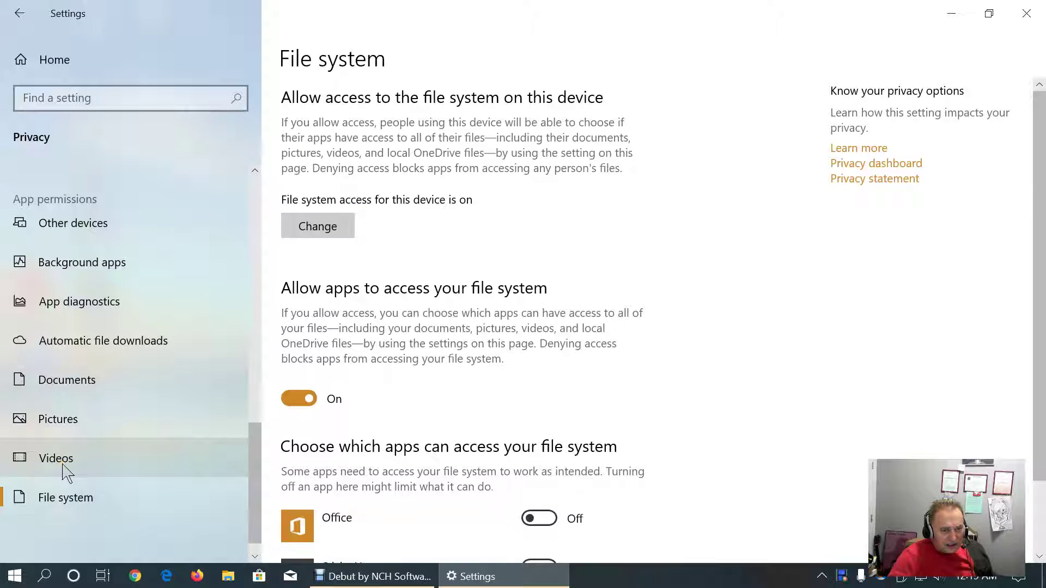
scroll(625, 436, down, 3)
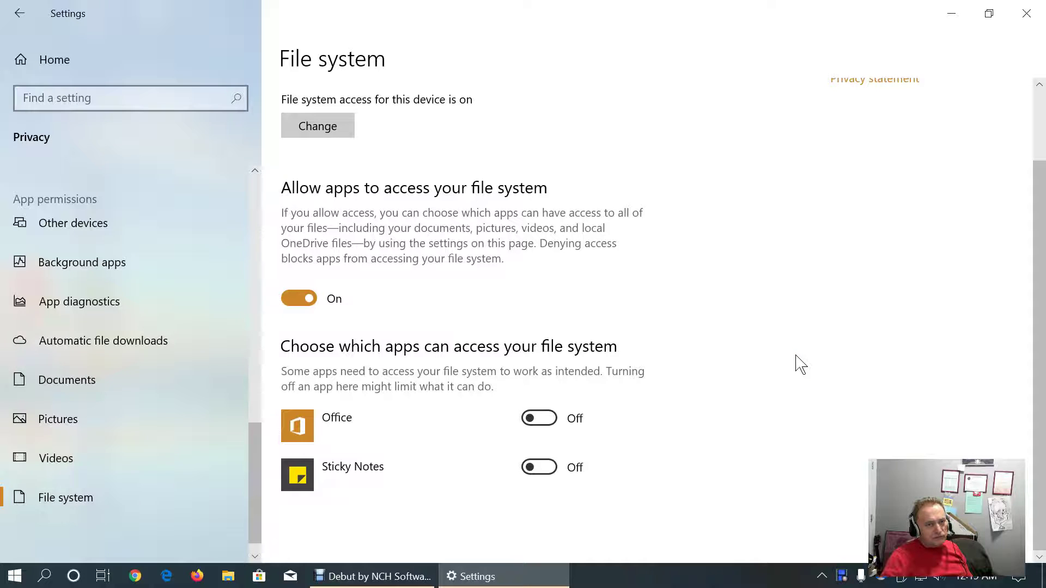
scroll(799, 364, up, 3)
scroll(795, 363, down, 3)
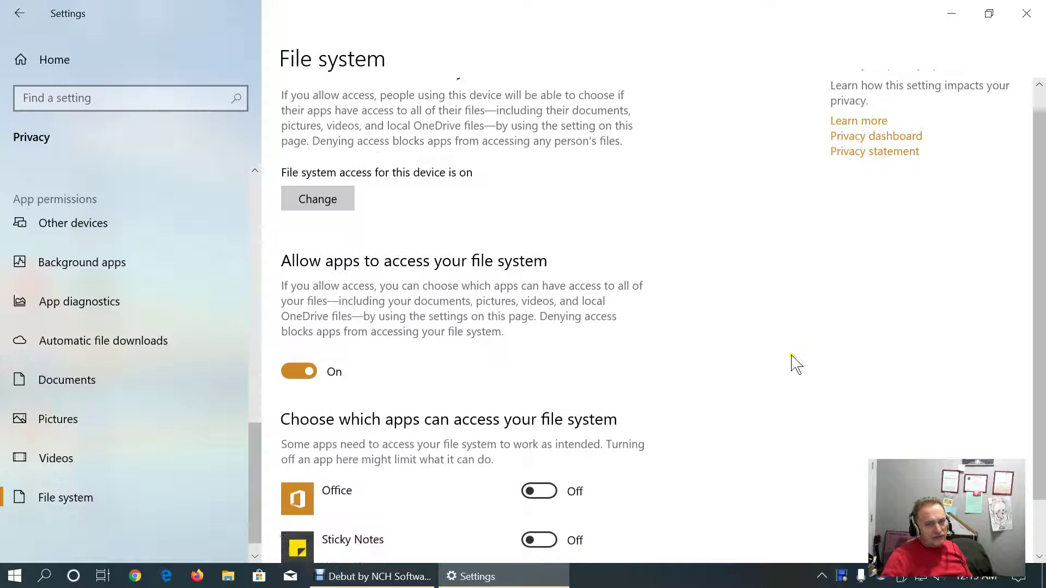
Step: Open the Windows Update page of the Update & Security settings
click(47, 63)
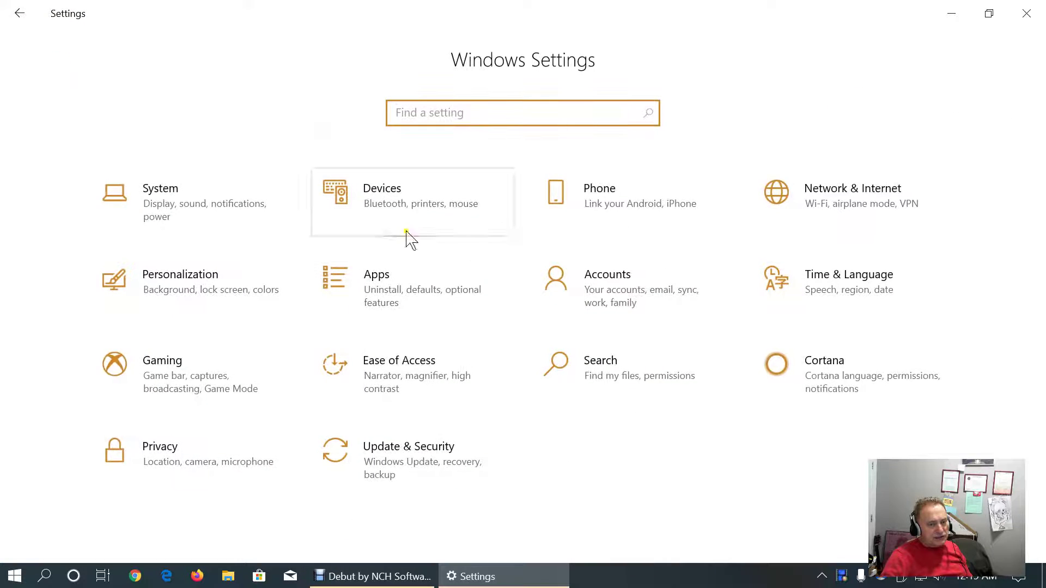
click(398, 468)
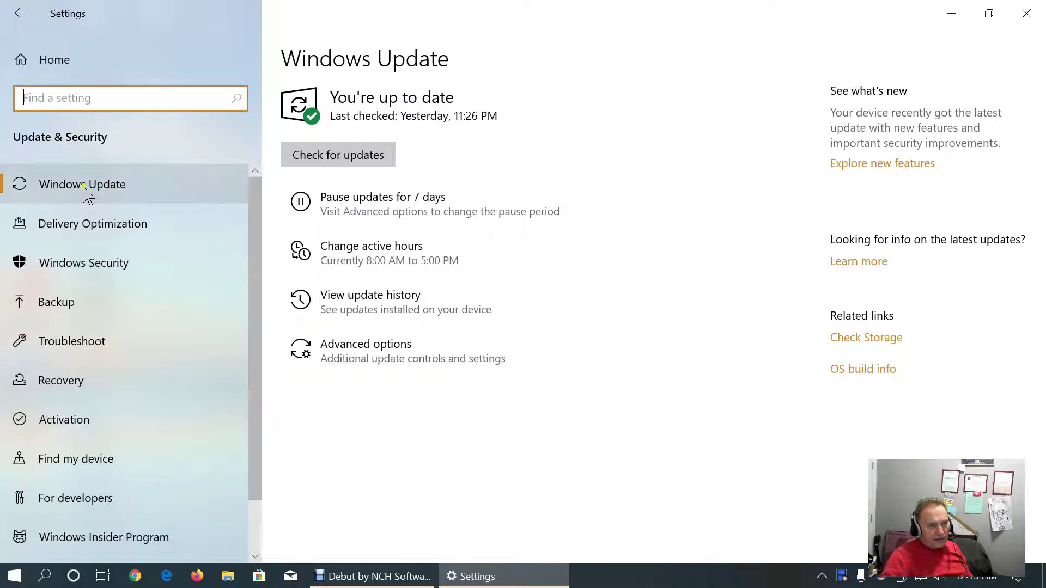
click(141, 184)
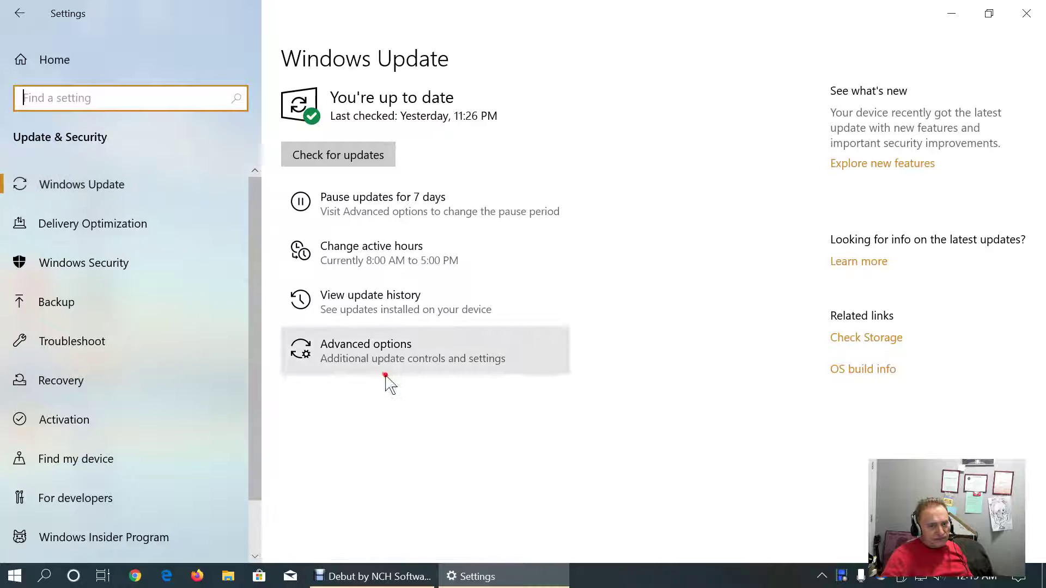
Step: Try pausing Windows updates for 7 days, and resume them
click(443, 218)
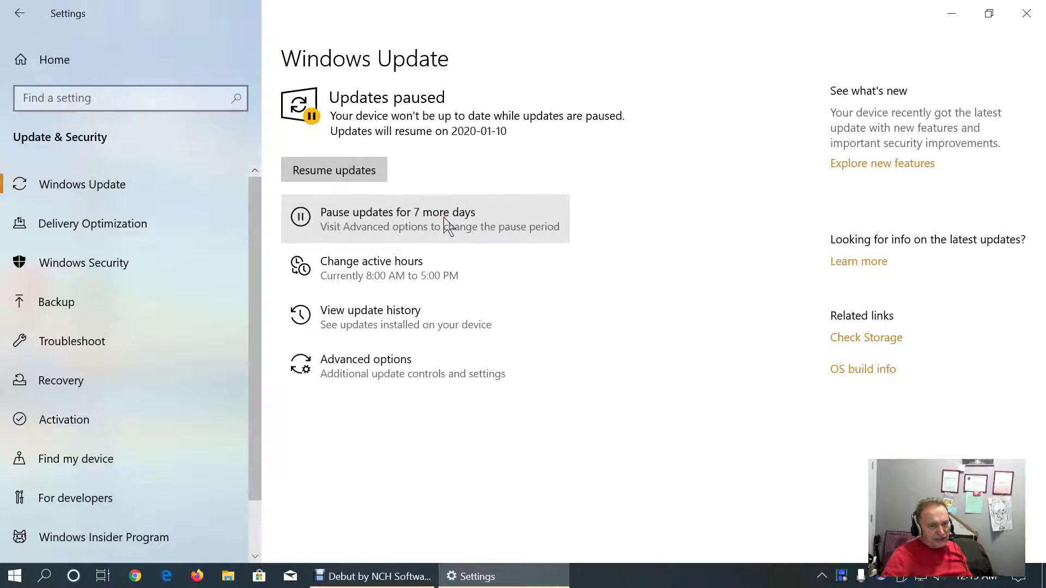
click(430, 214)
click(376, 175)
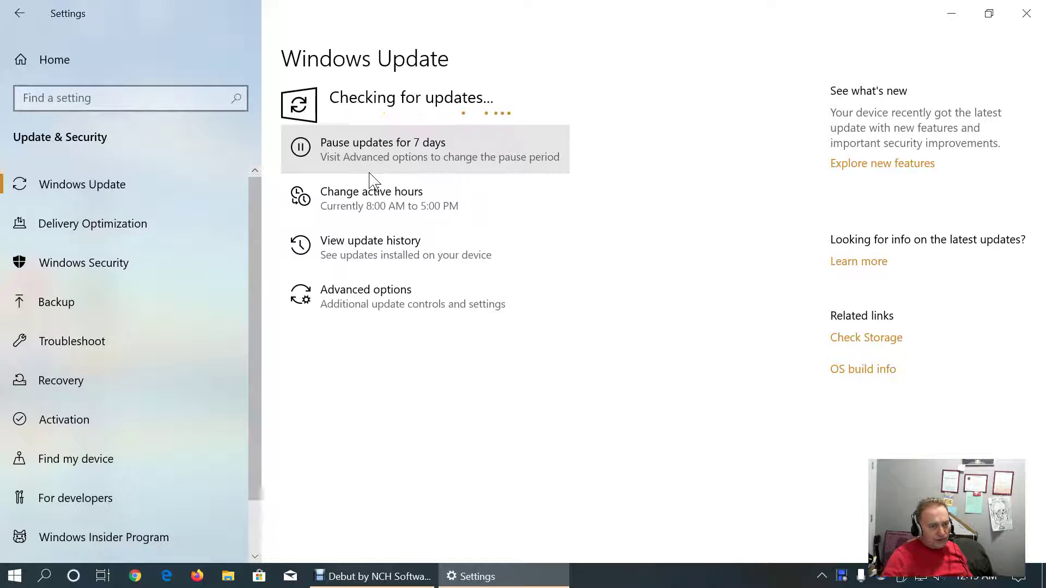
Step: In the Delivery Optimization settings, turn off allowing downloads from other PCs
click(91, 228)
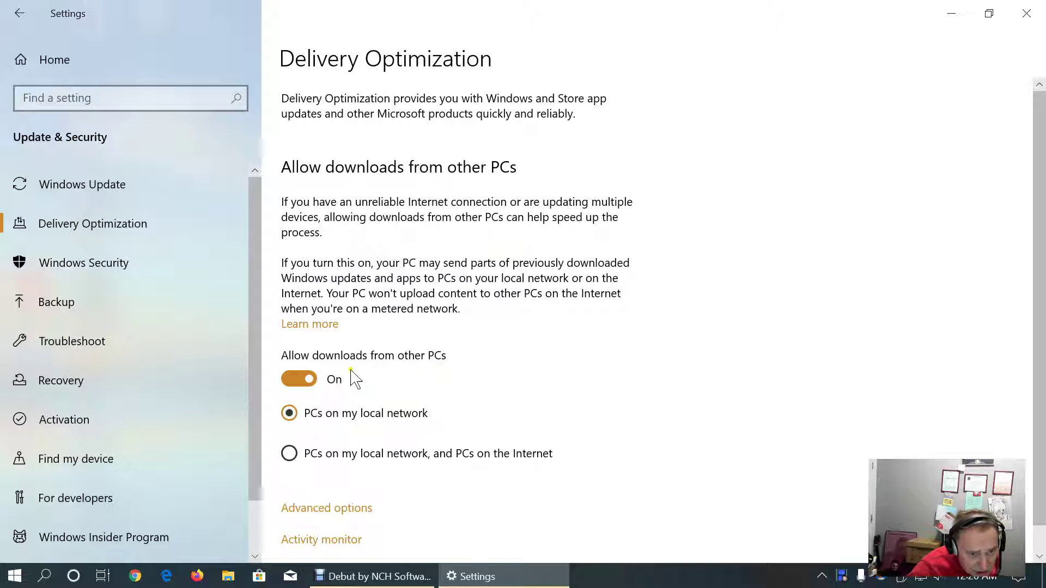
click(305, 380)
scroll(457, 396, down, 1)
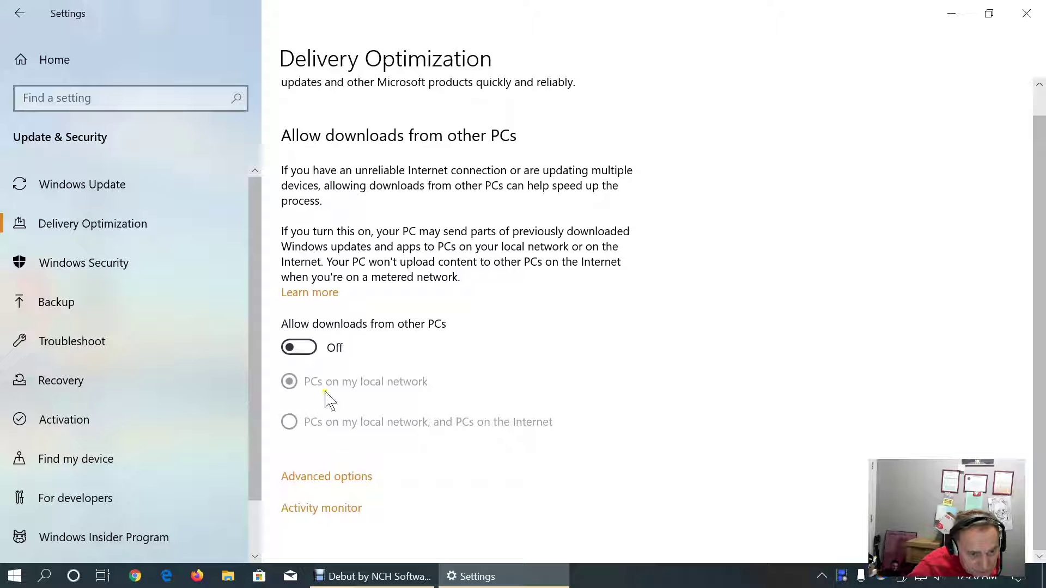
Step: Open Windows Security's virus & threat protection area and go to managing its protection settings
click(103, 257)
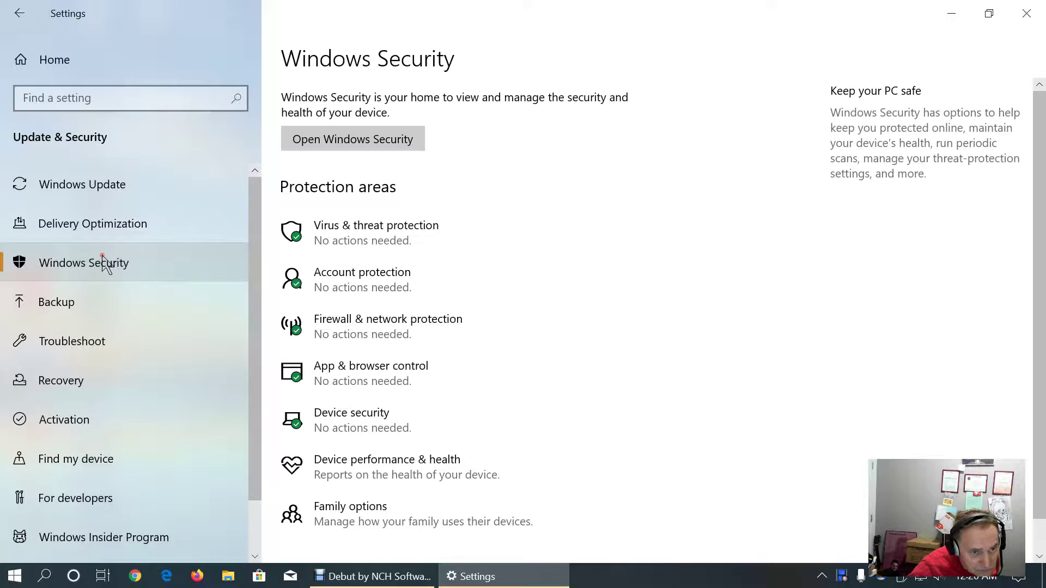
click(372, 240)
scroll(397, 393, down, 2)
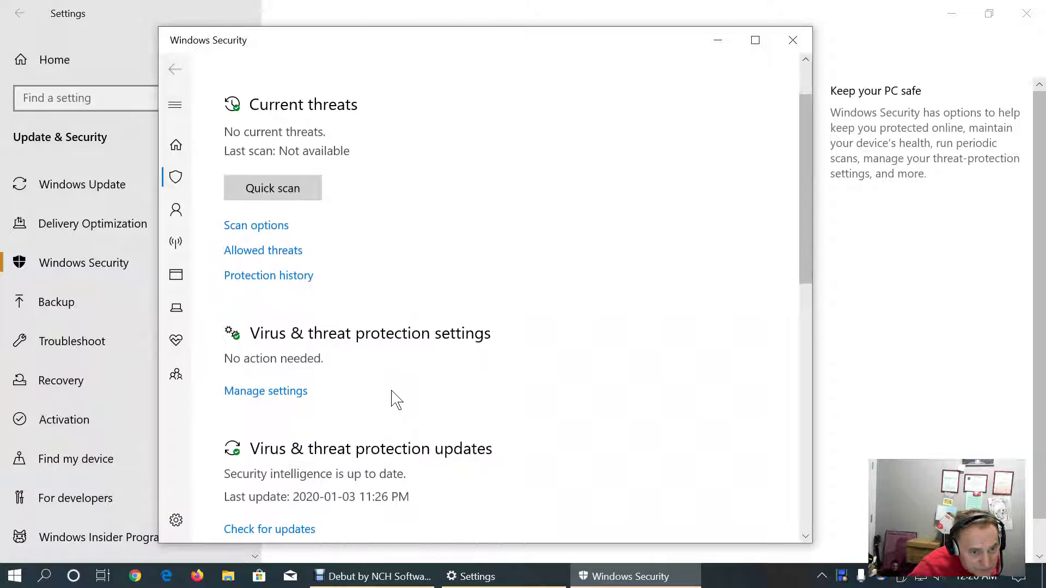
scroll(392, 402, down, 2)
click(276, 318)
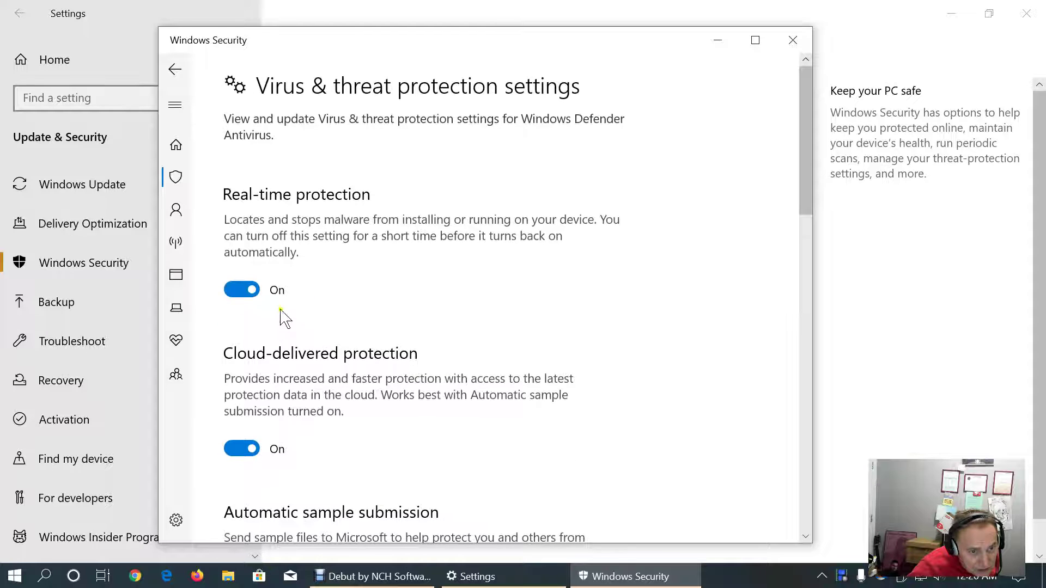
Step: Examine the real-time protection, cloud-delivered protection and automatic sample submission settings, including the option to submit a sample manually
scroll(363, 385, down, 3)
scroll(365, 385, up, 3)
scroll(402, 443, down, 3)
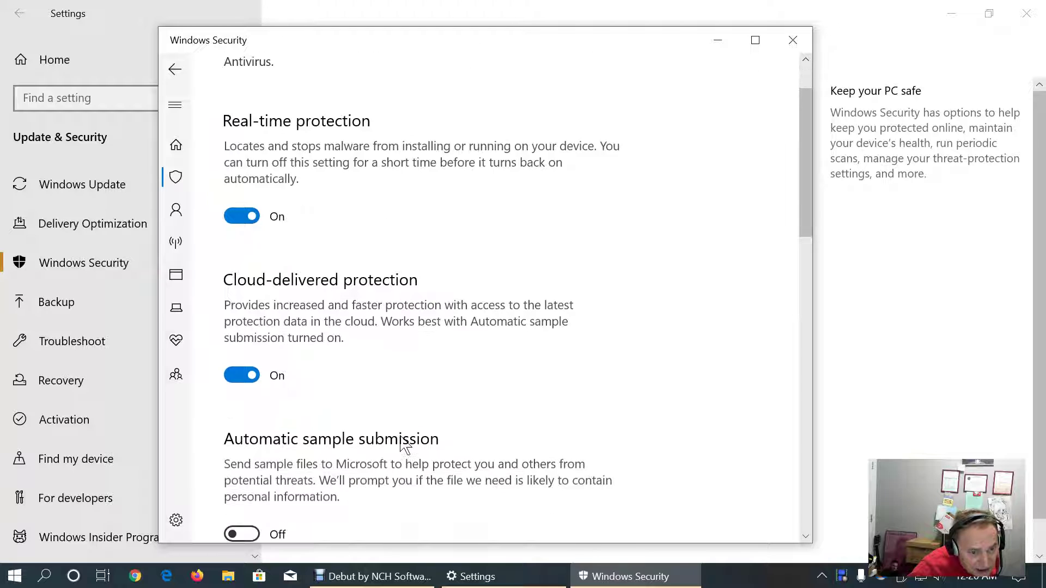
scroll(402, 443, down, 2)
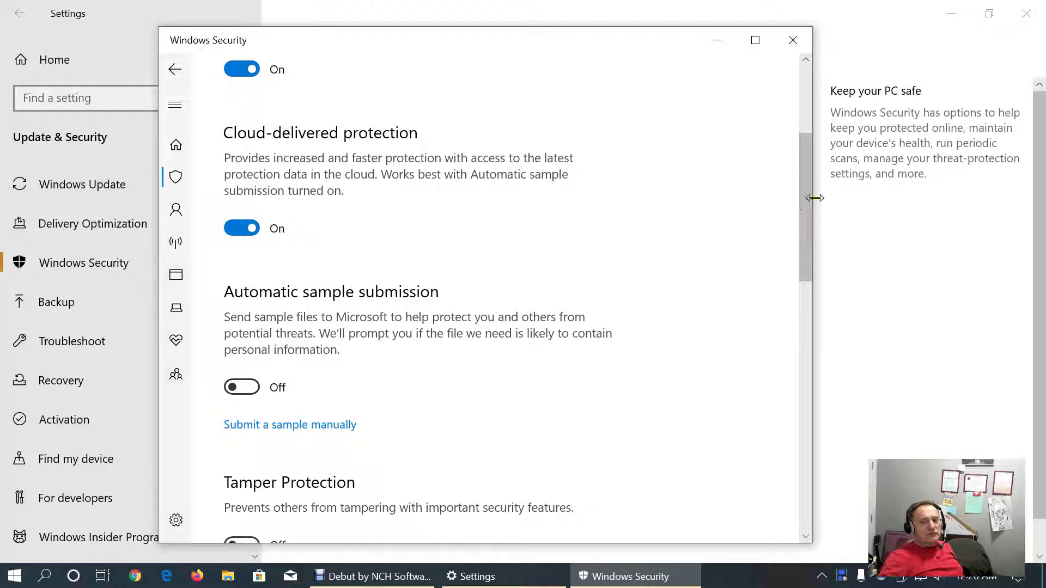
drag(810, 202, 806, 139)
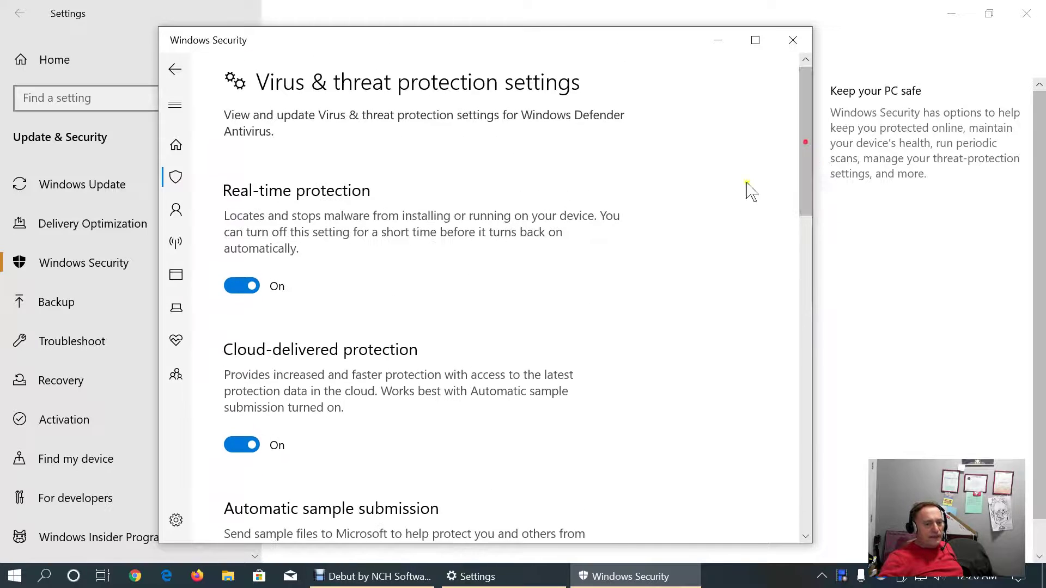
scroll(499, 403, down, 7)
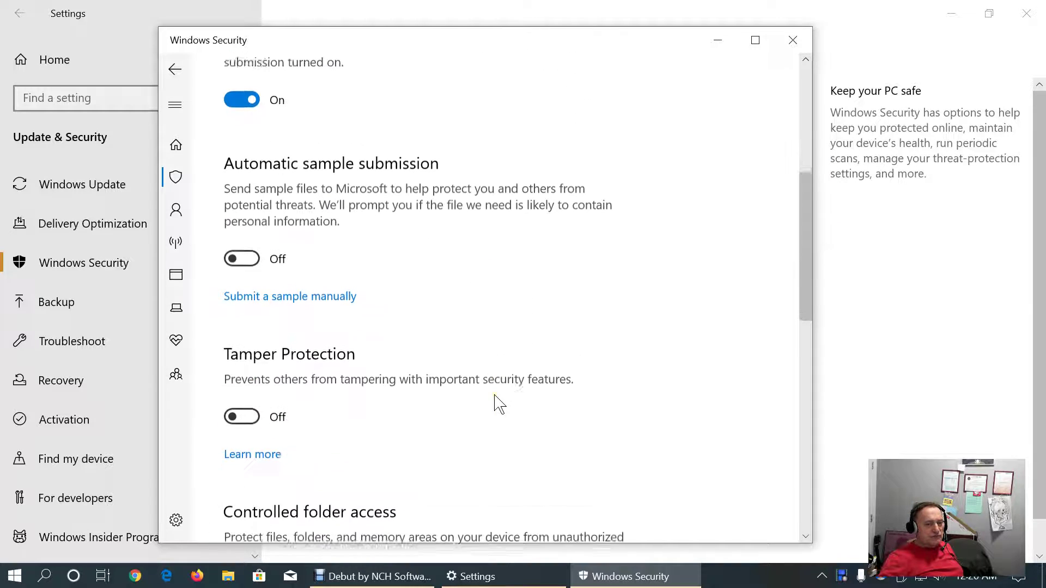
click(289, 283)
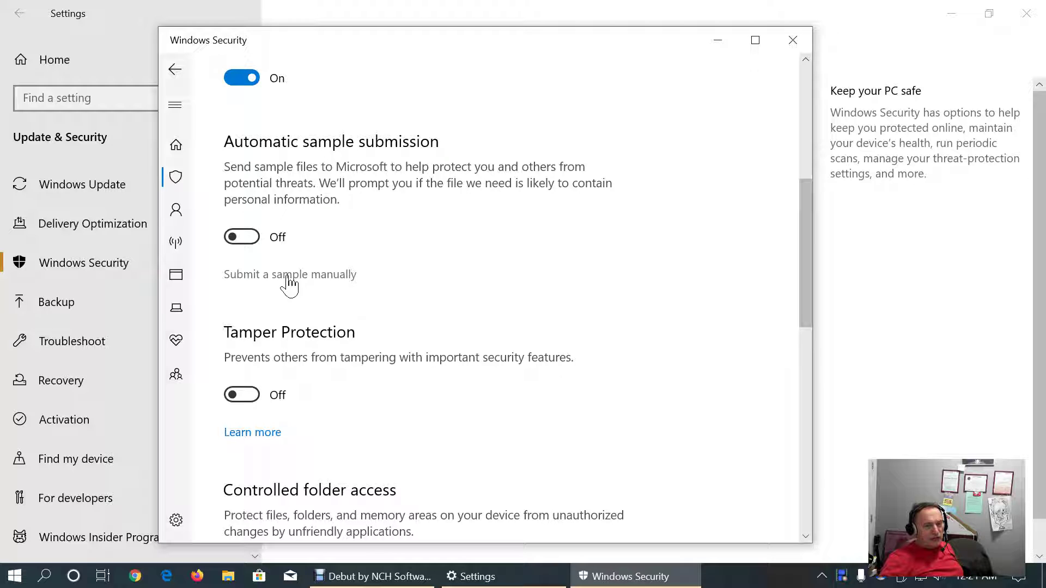
click(292, 274)
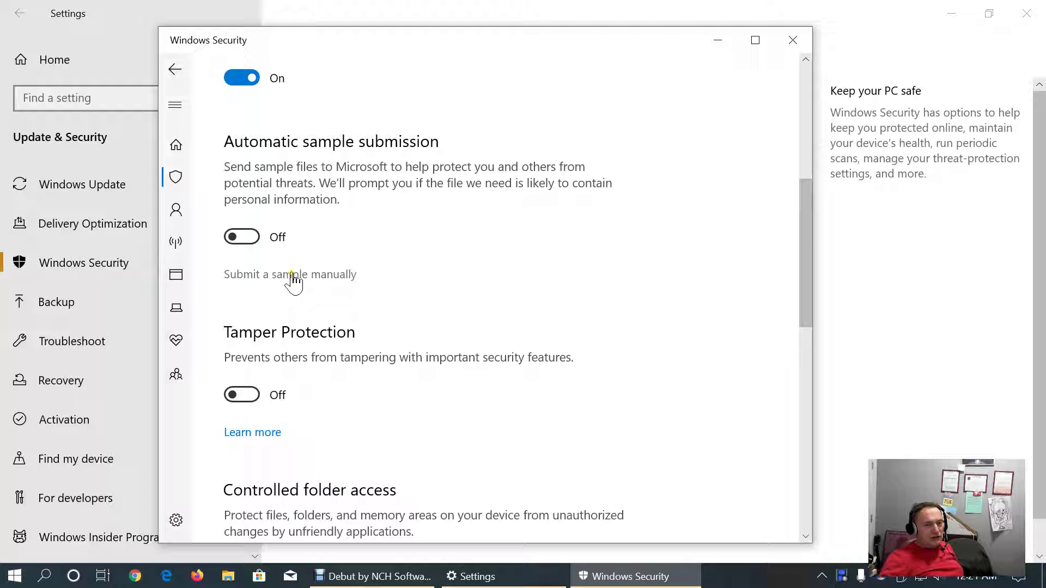
Step: Try switching Tamper Protection on, and turn it back off
scroll(488, 392, down, 3)
click(247, 246)
click(239, 240)
click(250, 249)
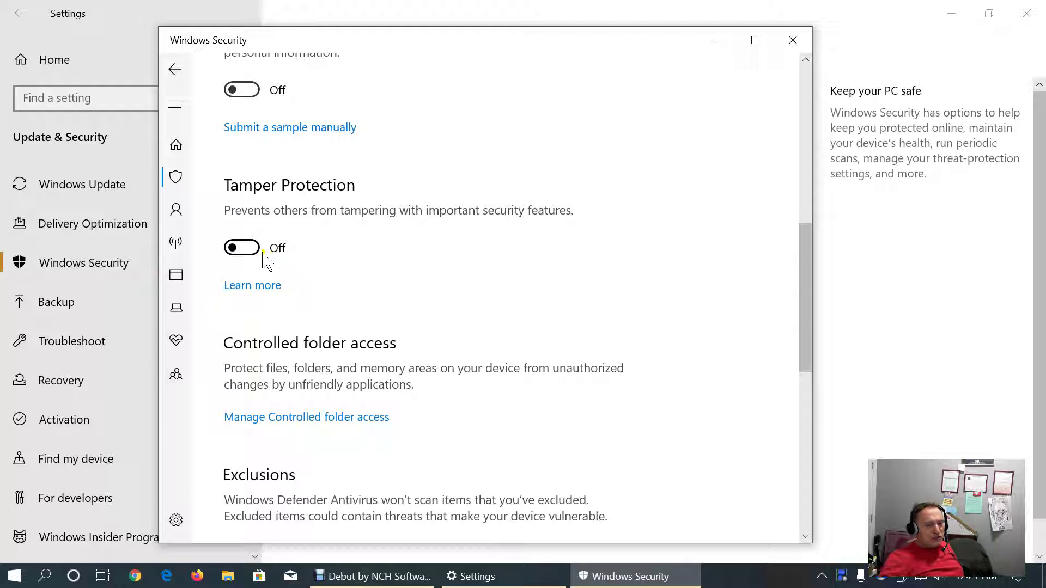
click(252, 249)
scroll(392, 283, down, 1)
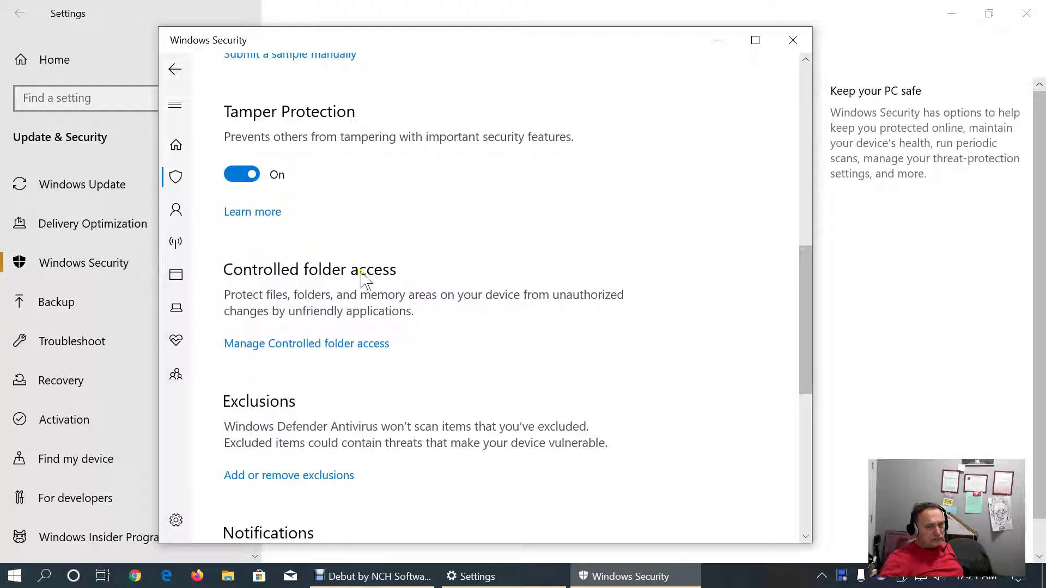
click(239, 174)
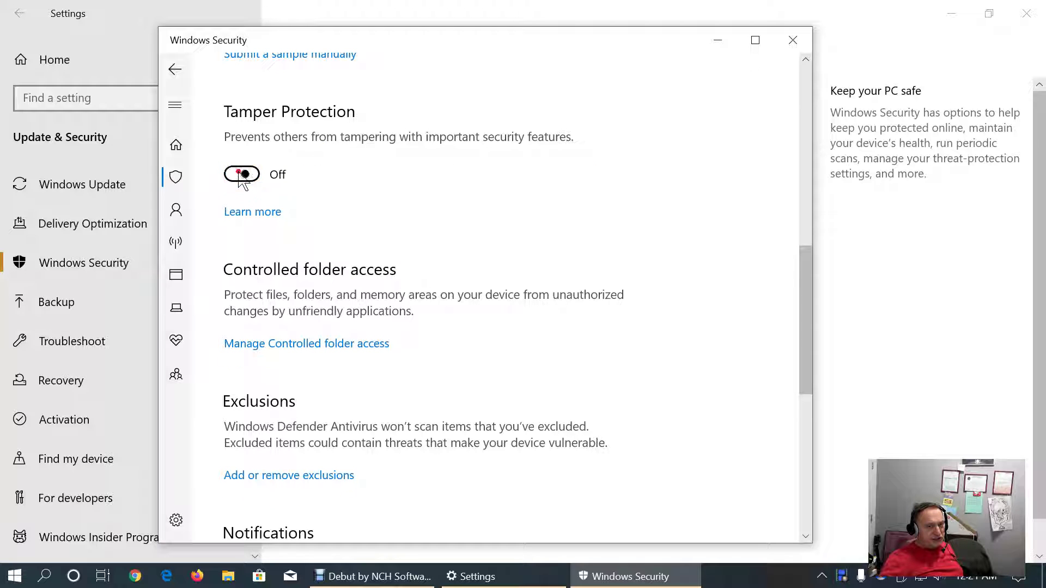
click(581, 167)
Step: Review the whole Virus & threat protection settings page, including Controlled folder access, Exclusions and Notifications
scroll(591, 321, up, 3)
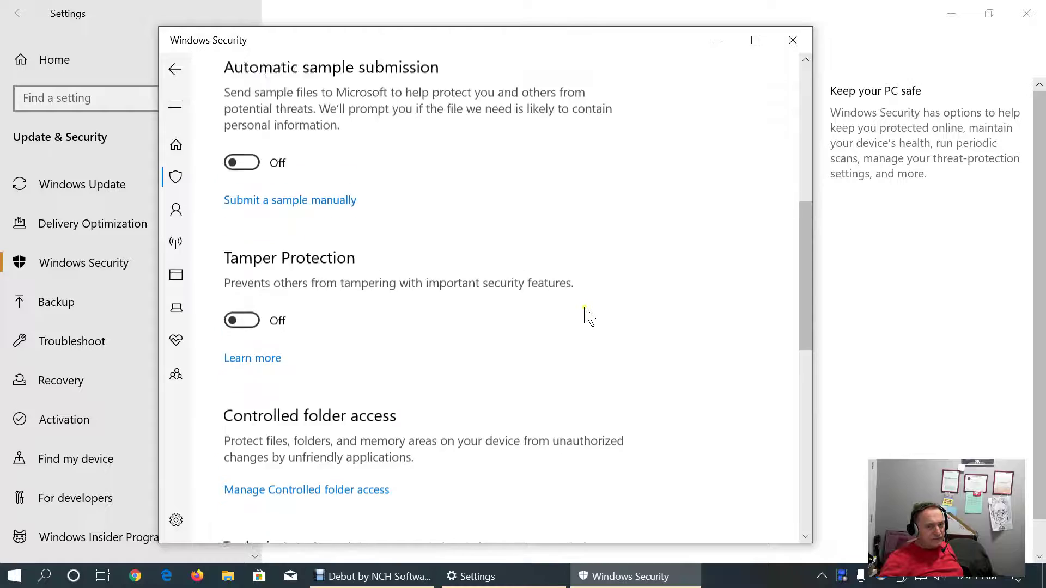
scroll(588, 314, down, 1)
scroll(561, 336, up, 3)
scroll(561, 336, up, 1)
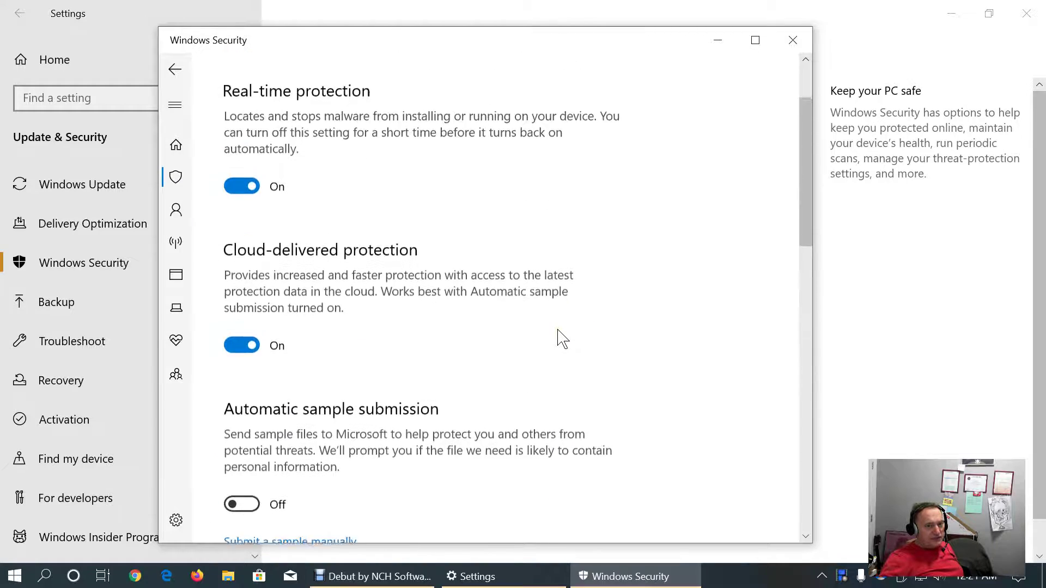
scroll(561, 336, down, 5)
scroll(561, 337, up, 4)
scroll(561, 336, up, 1)
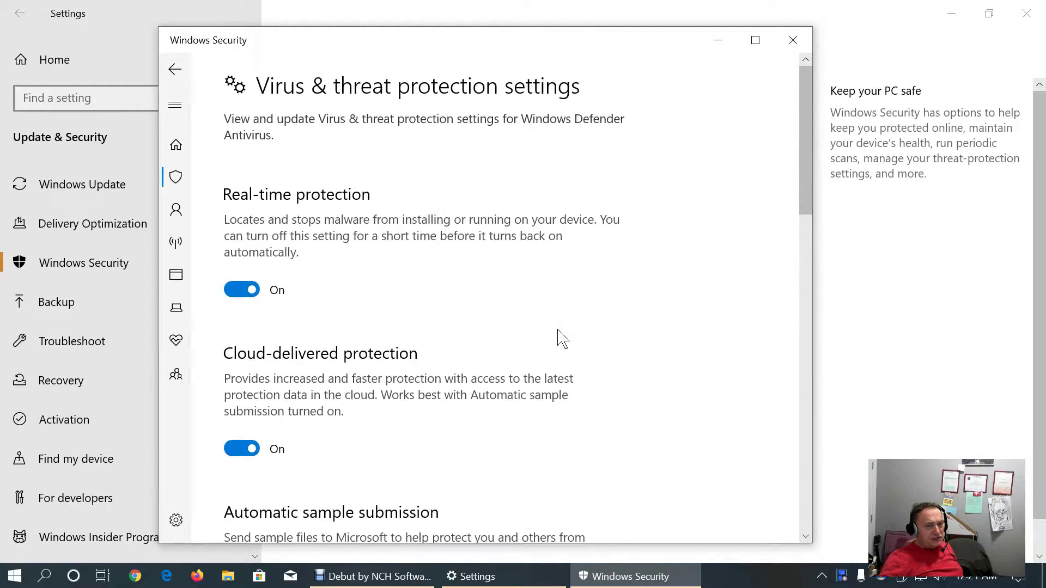
scroll(561, 337, down, 5)
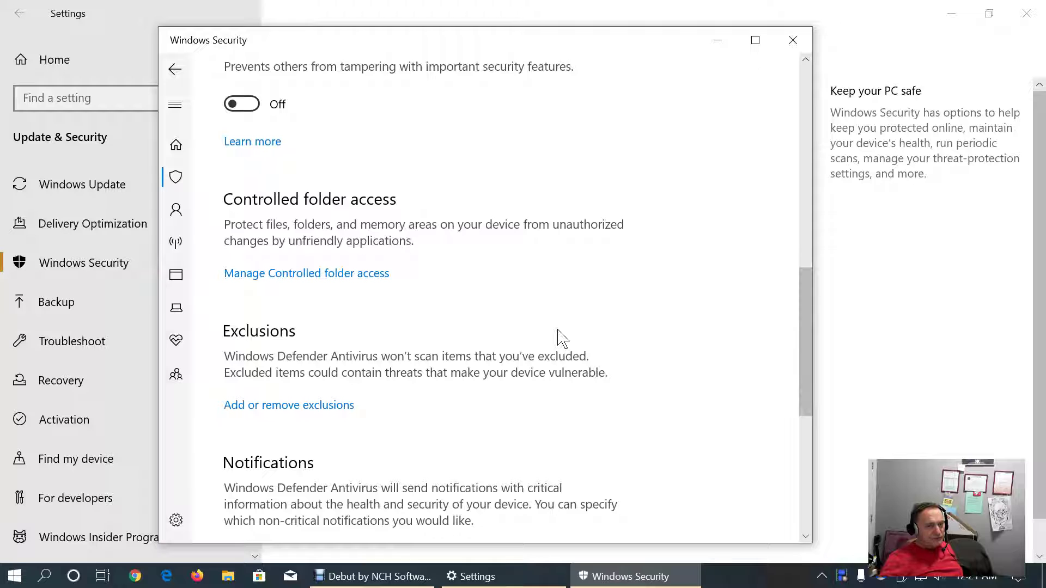
scroll(562, 336, down, 2)
scroll(558, 335, down, 3)
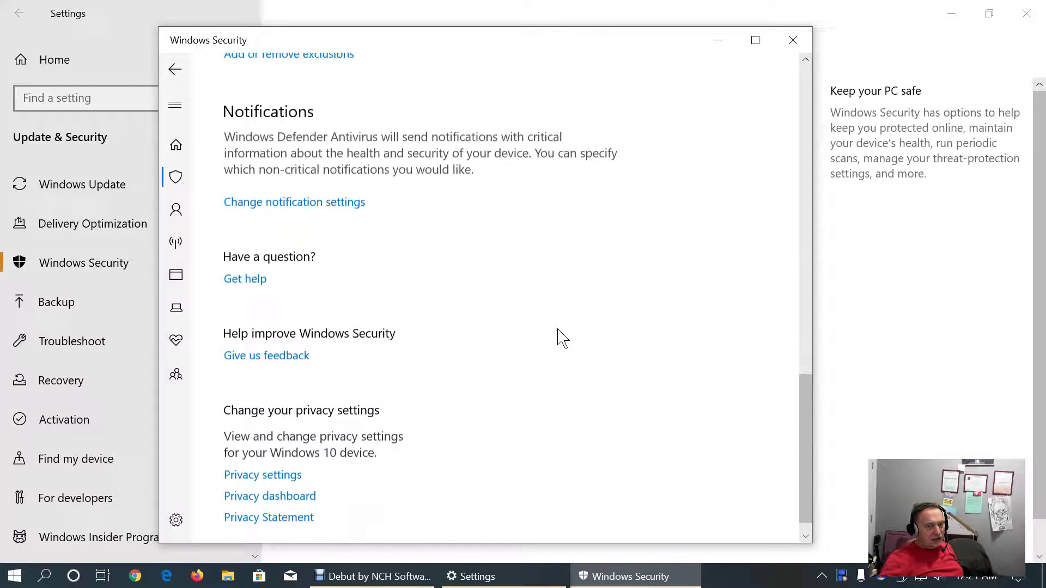
scroll(555, 335, up, 3)
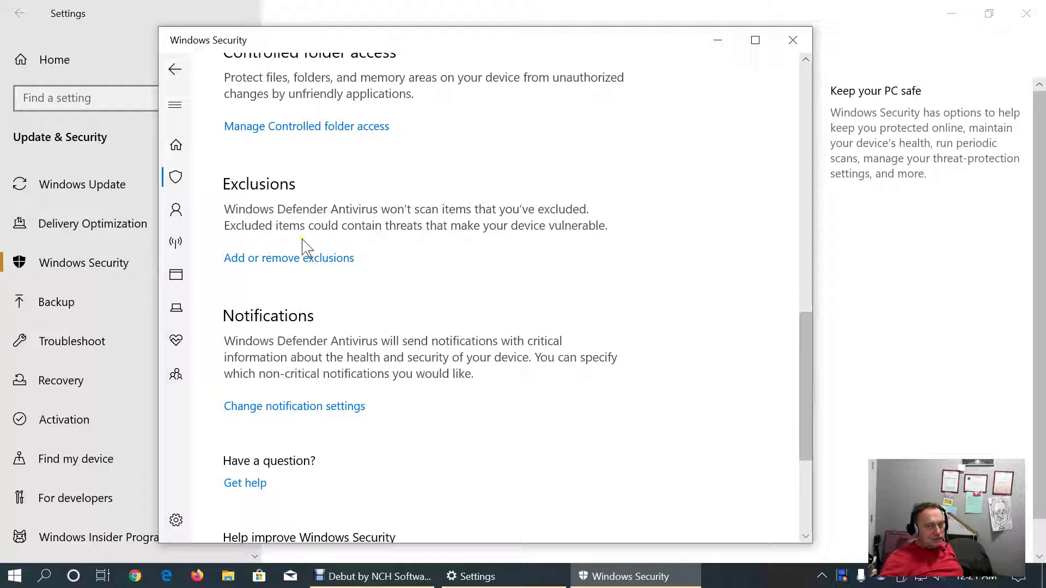
Step: Open Windows Defender Antivirus's notification settings, review the virus, account and firewall notification options, and close the Windows Security window
scroll(400, 260, down, 3)
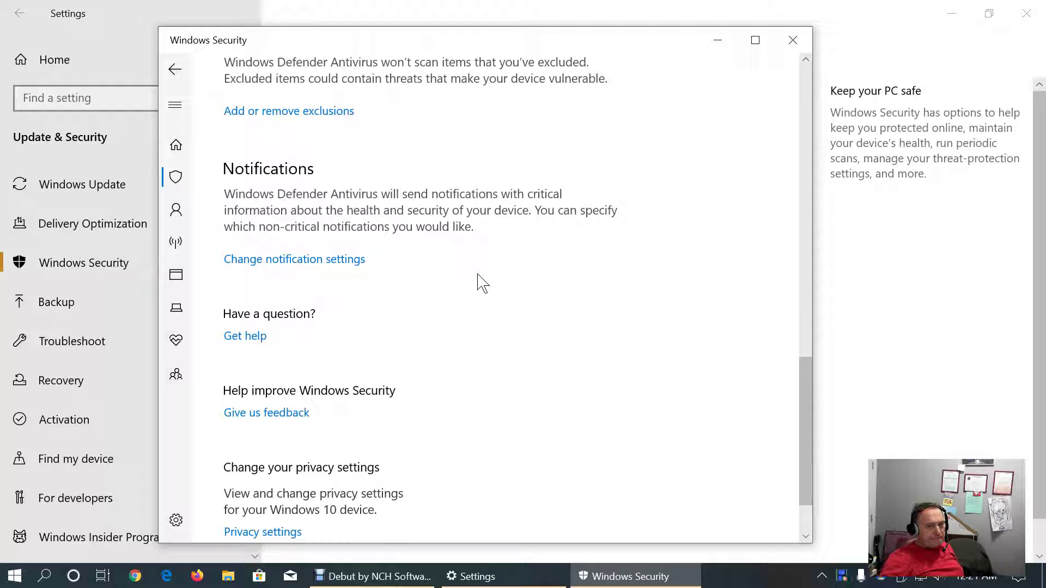
scroll(480, 283, down, 2)
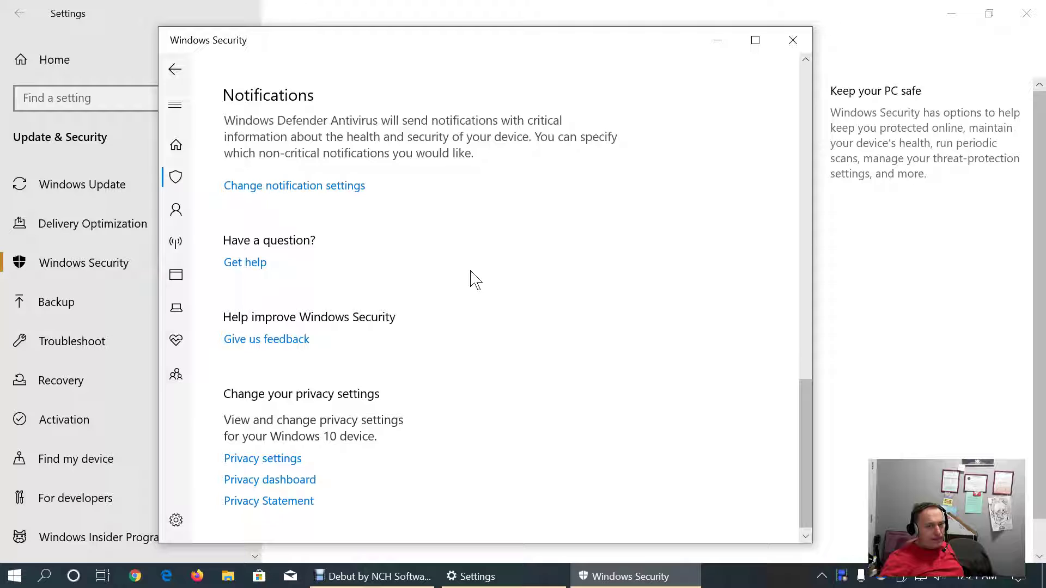
click(358, 187)
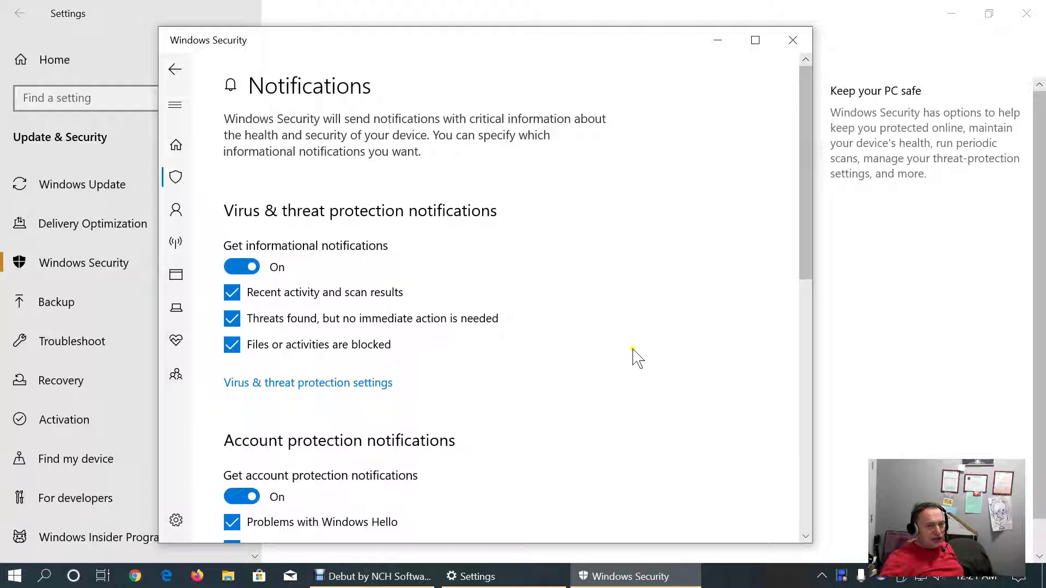
scroll(635, 357, down, 1)
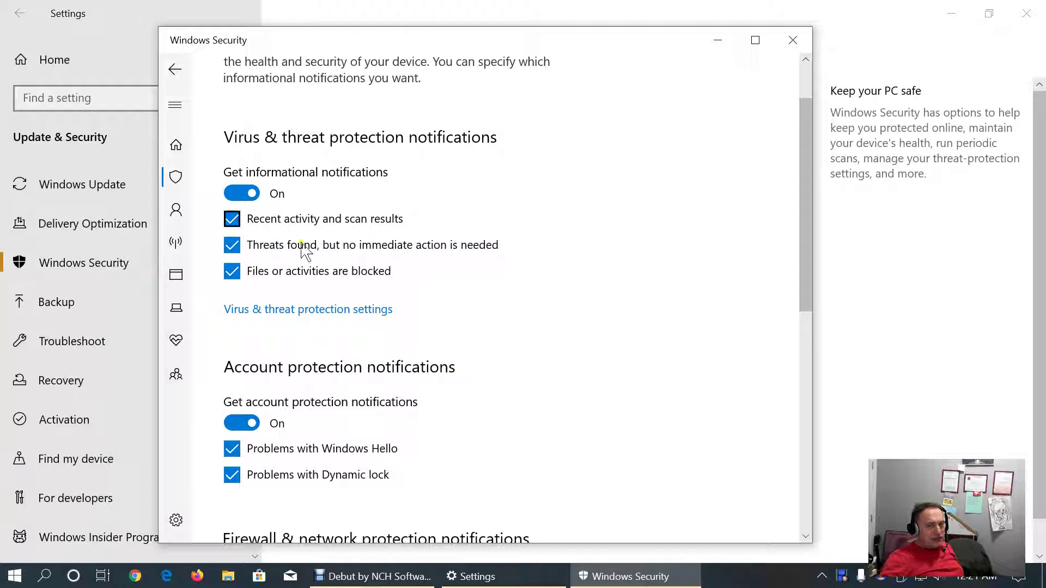
scroll(561, 364, down, 3)
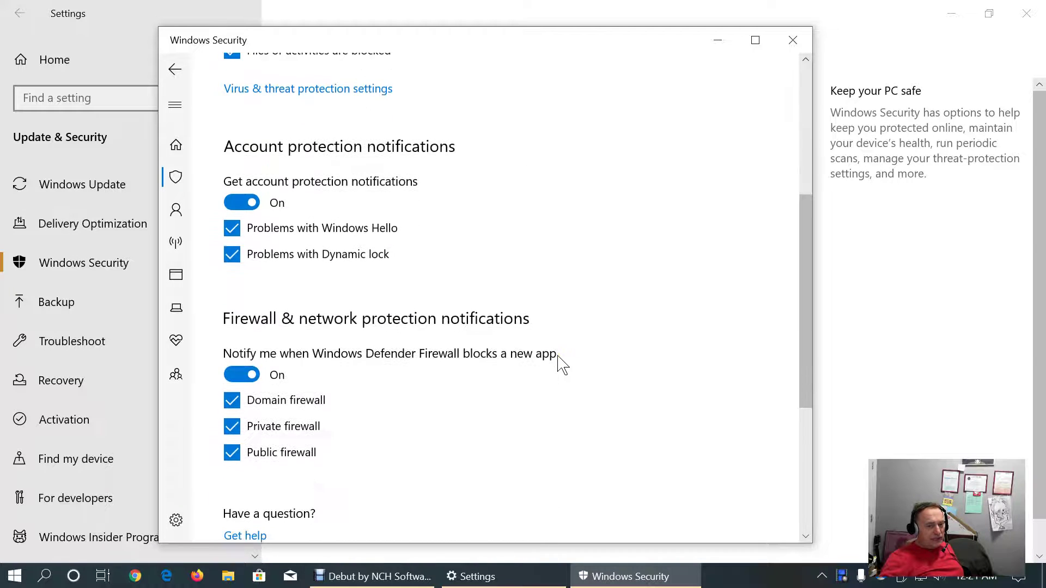
scroll(561, 364, down, 2)
scroll(562, 364, down, 2)
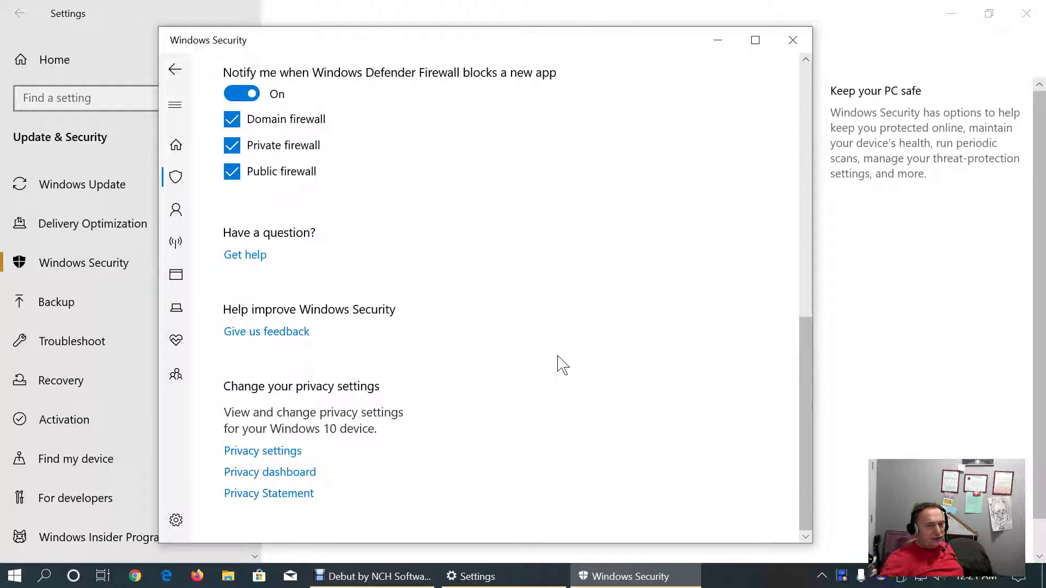
scroll(561, 365, up, 3)
scroll(327, 327, down, 1)
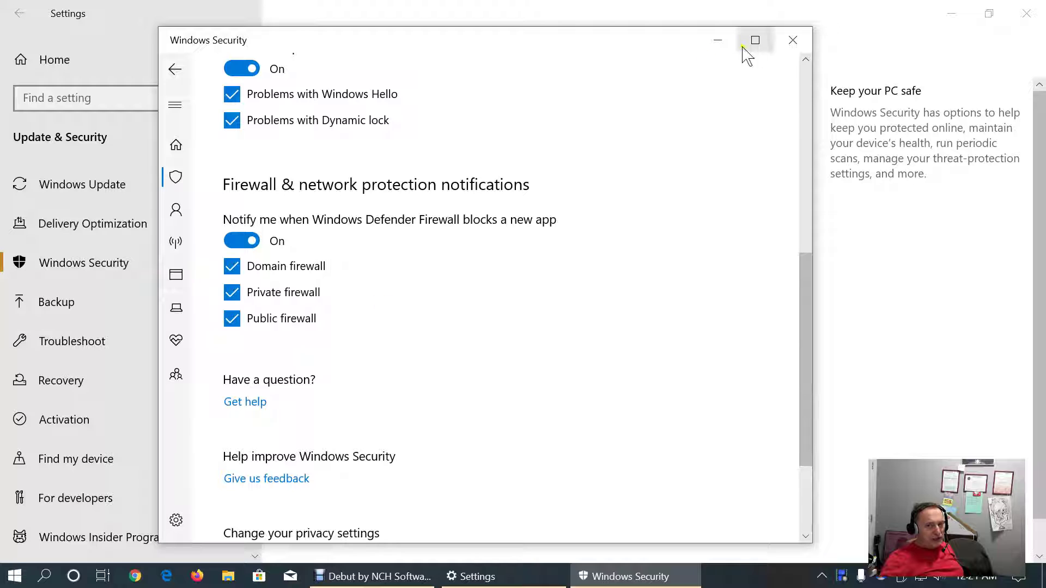
click(792, 41)
Step: Go to the Backup page, open Backup and Restore (Windows 7) and start creating a system image
scroll(506, 354, down, 1)
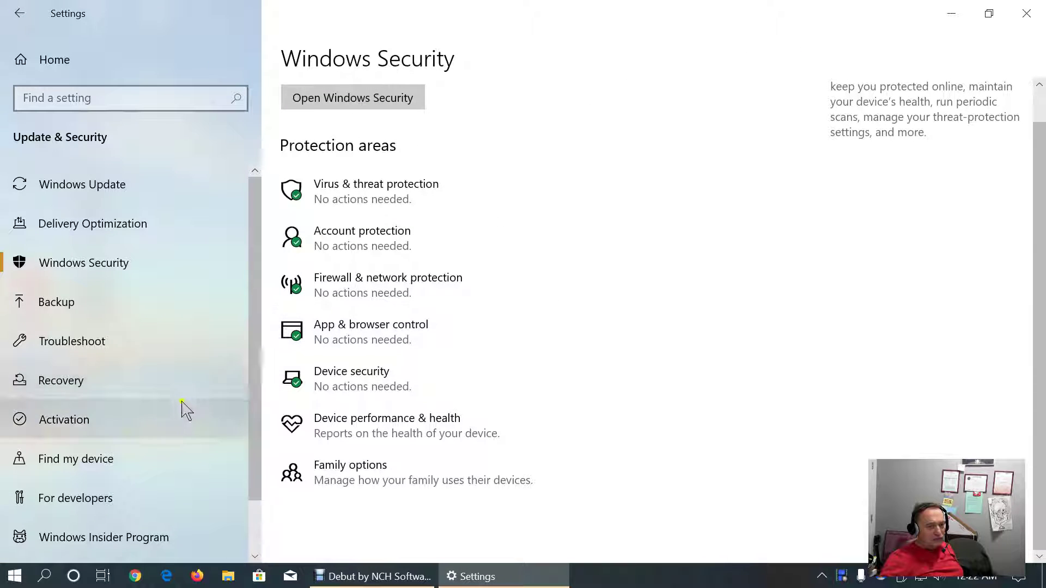
click(82, 305)
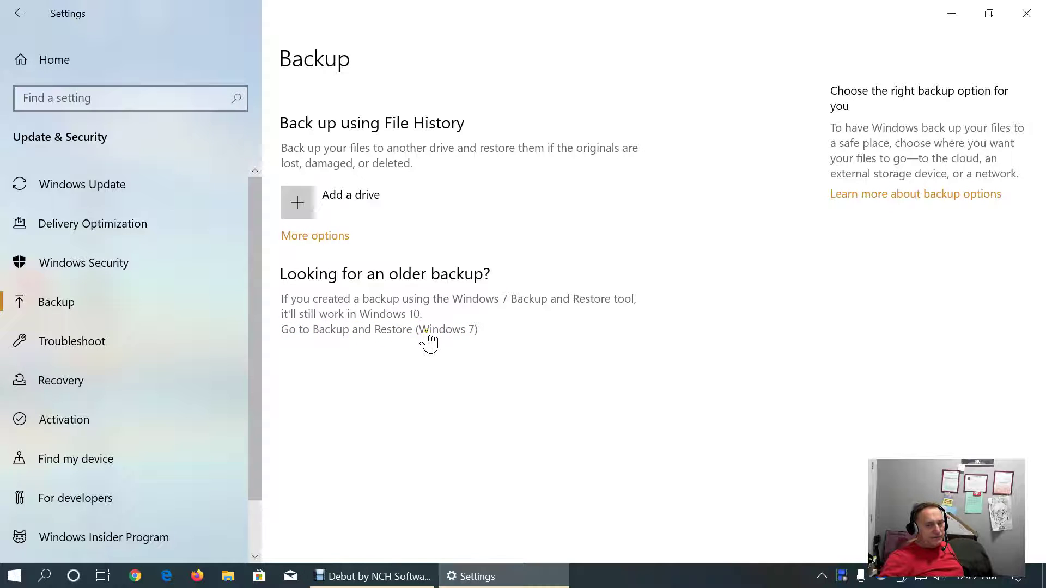
click(428, 329)
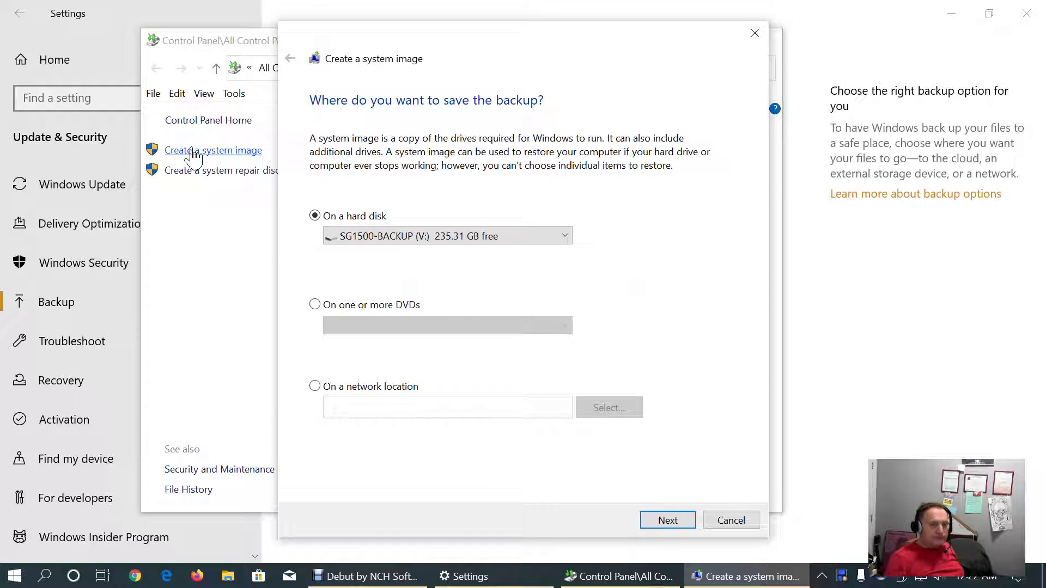
Step: Choose the hard disk WD20EADS2G-BACKUP (U:) as the save location for the system image and continue
click(567, 243)
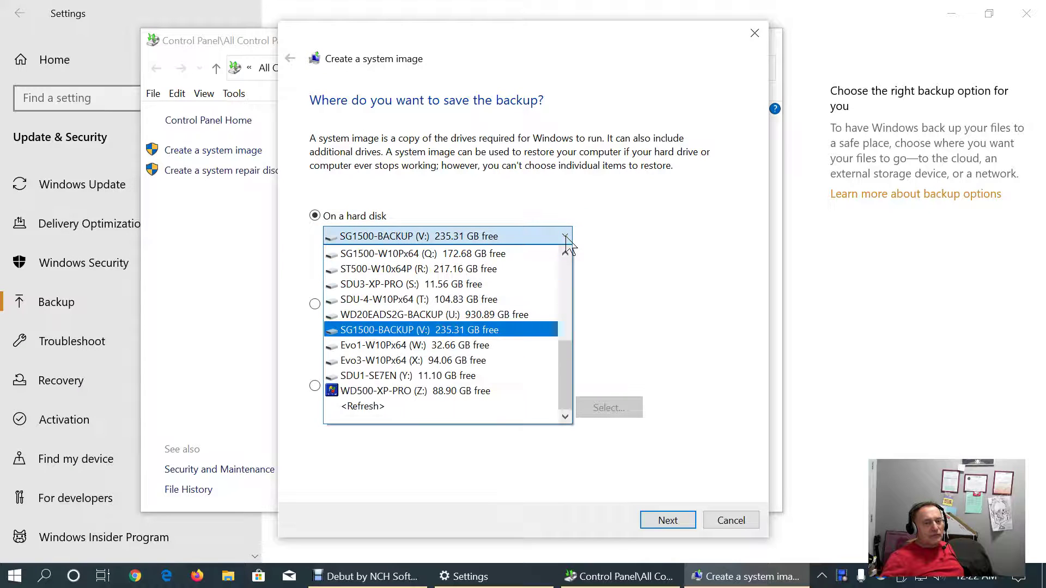
drag(568, 357, 562, 311)
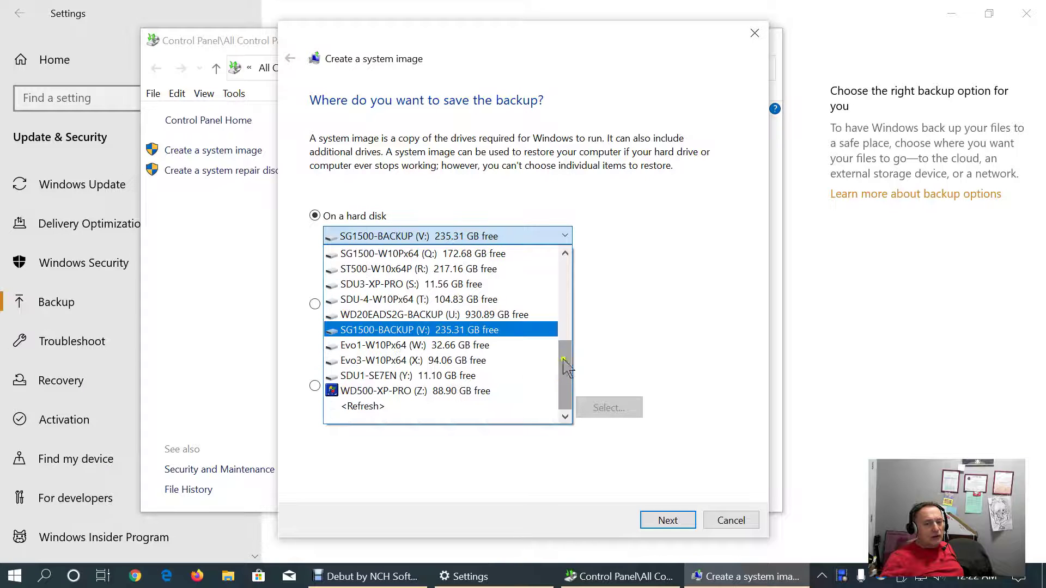
click(444, 318)
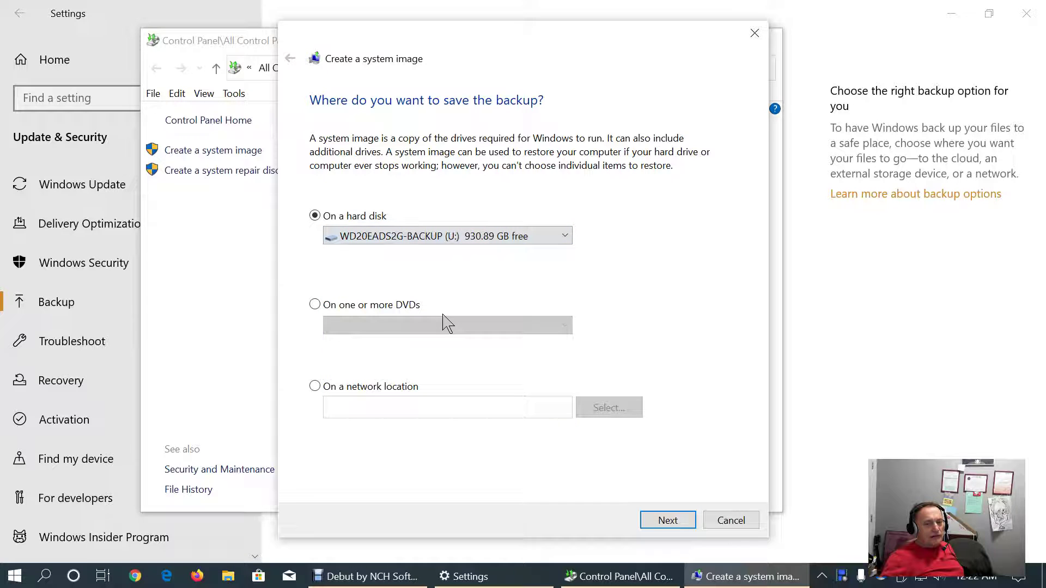
click(678, 517)
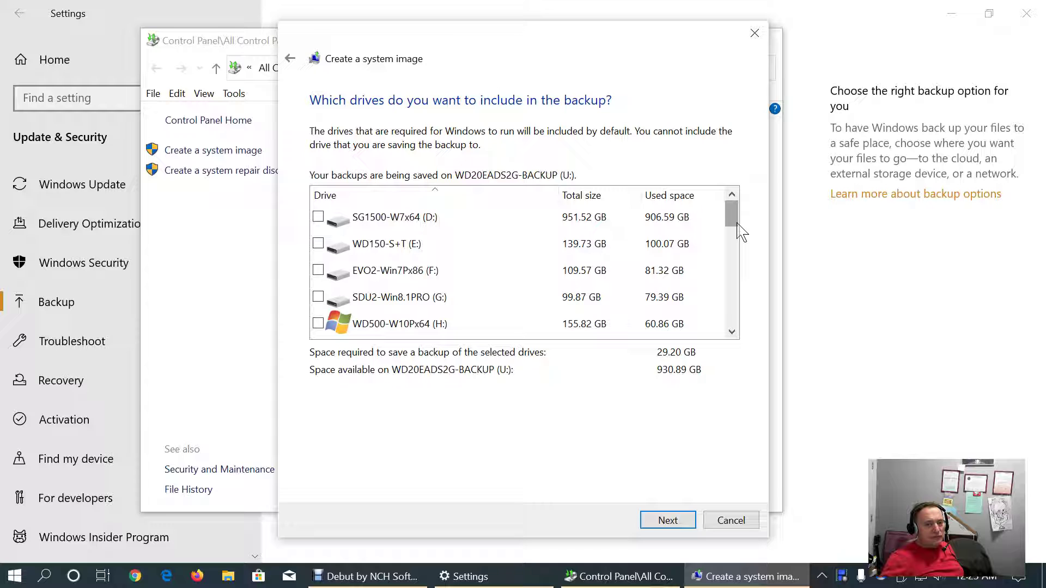
Step: Check the list of drives to include, keep the default selection and start the system image backup
mouse_move(738, 223)
mouse_down()
mouse_move(738, 333)
mouse_move(738, 203)
mouse_up()
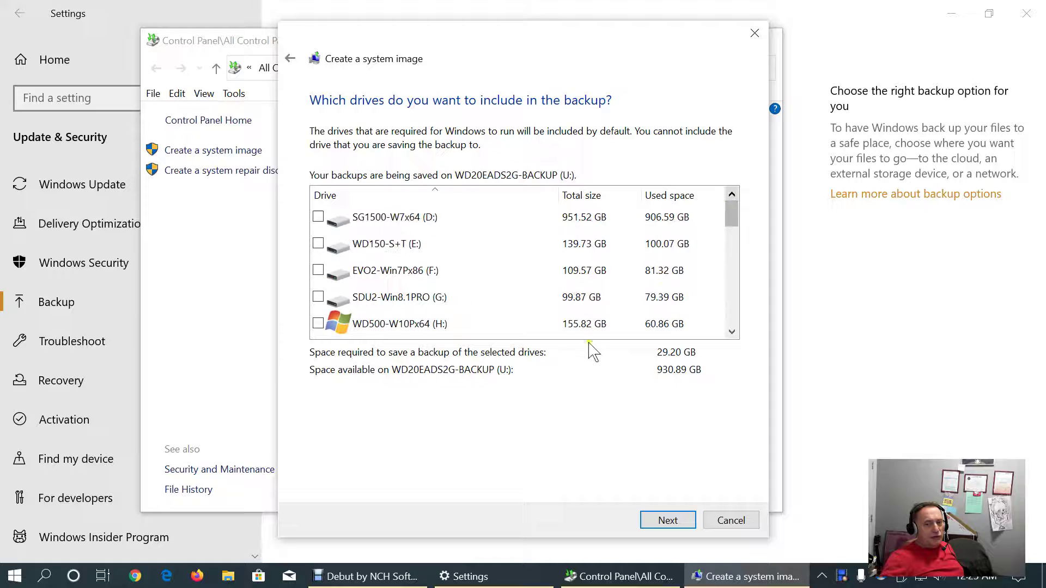
click(676, 522)
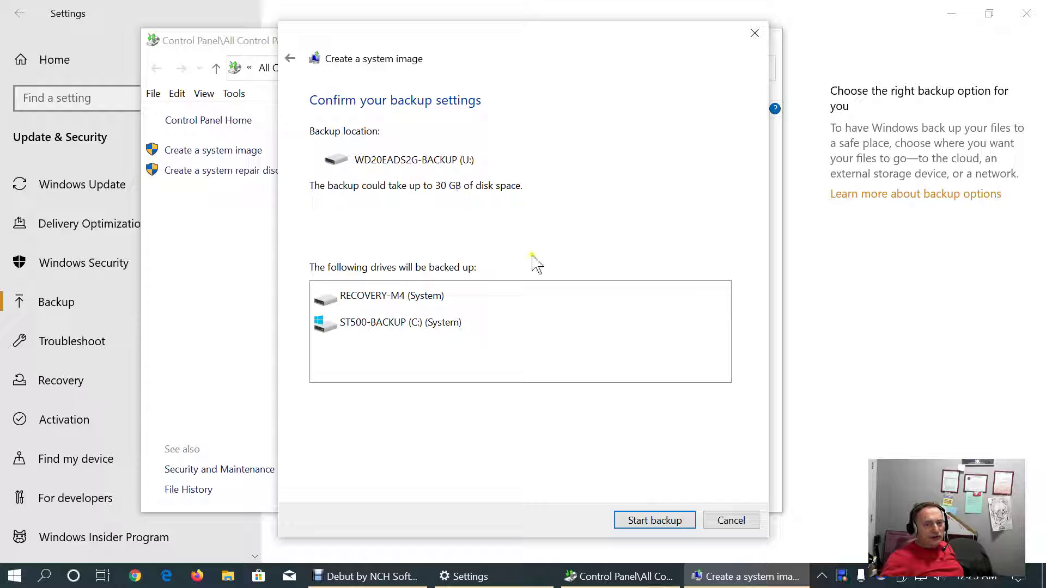
click(677, 521)
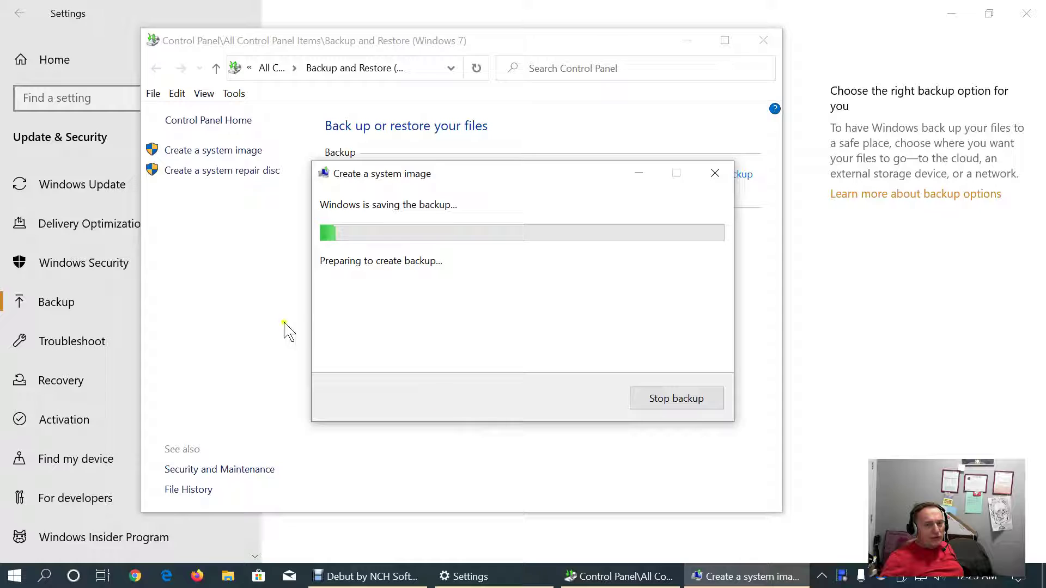
Step: Bring the system image backup's progress window back to the front and minimize it
click(248, 313)
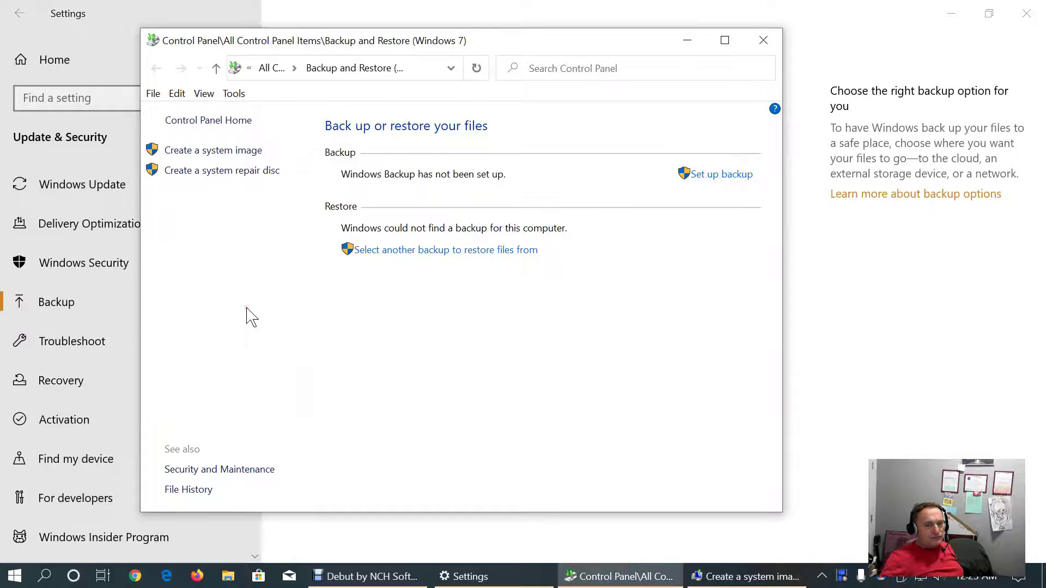
click(688, 581)
click(639, 174)
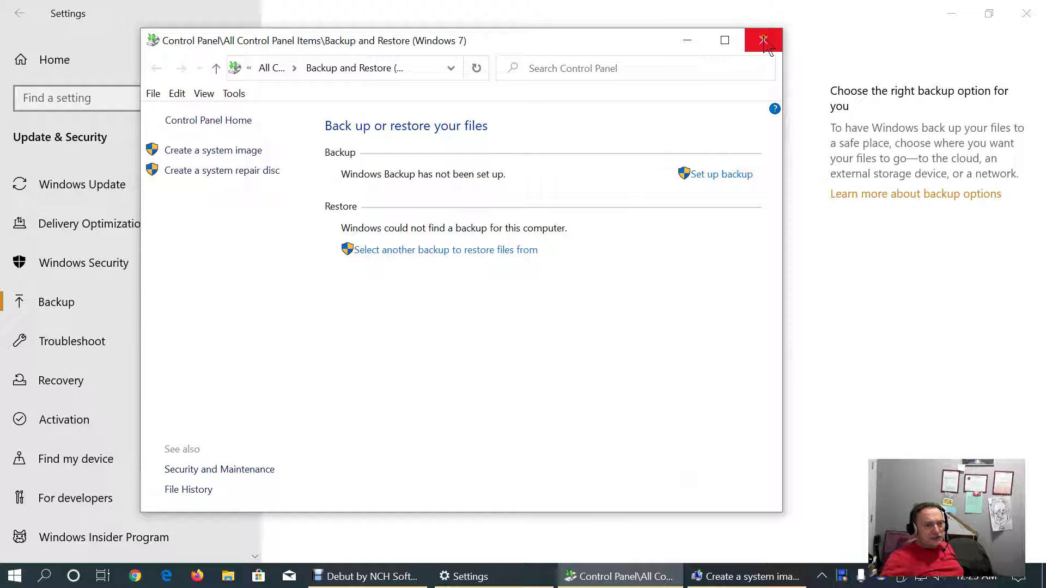
Step: View Control Panel's Security and Maintenance page and close it, then view File History's additional backup options and close Settings
click(229, 470)
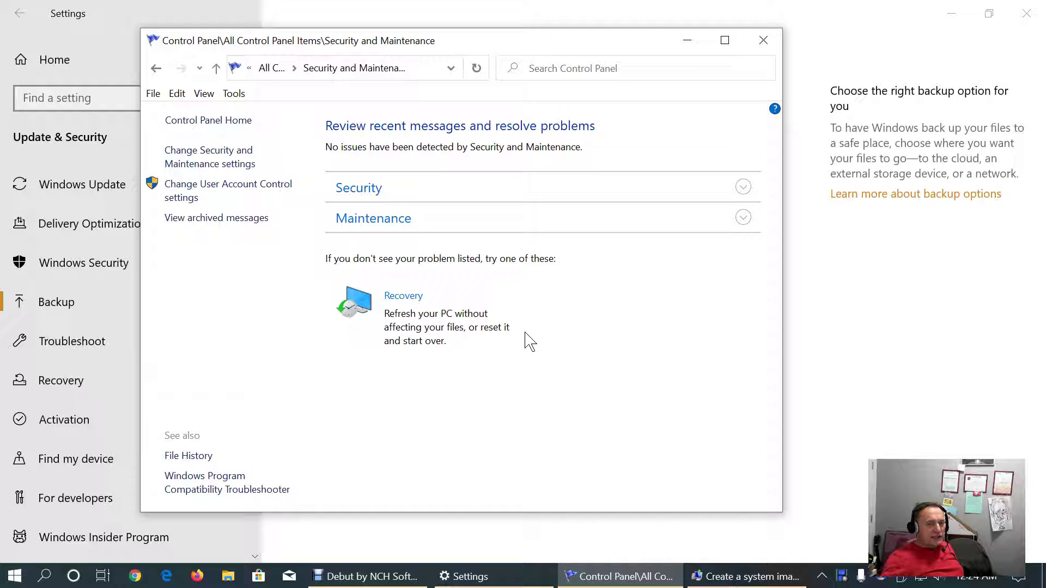
click(763, 40)
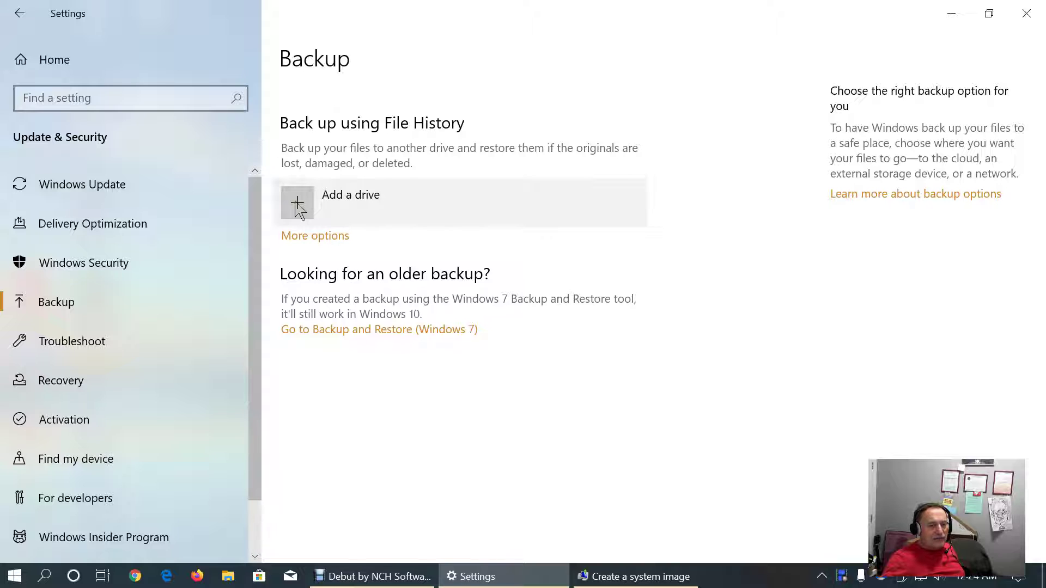
click(314, 239)
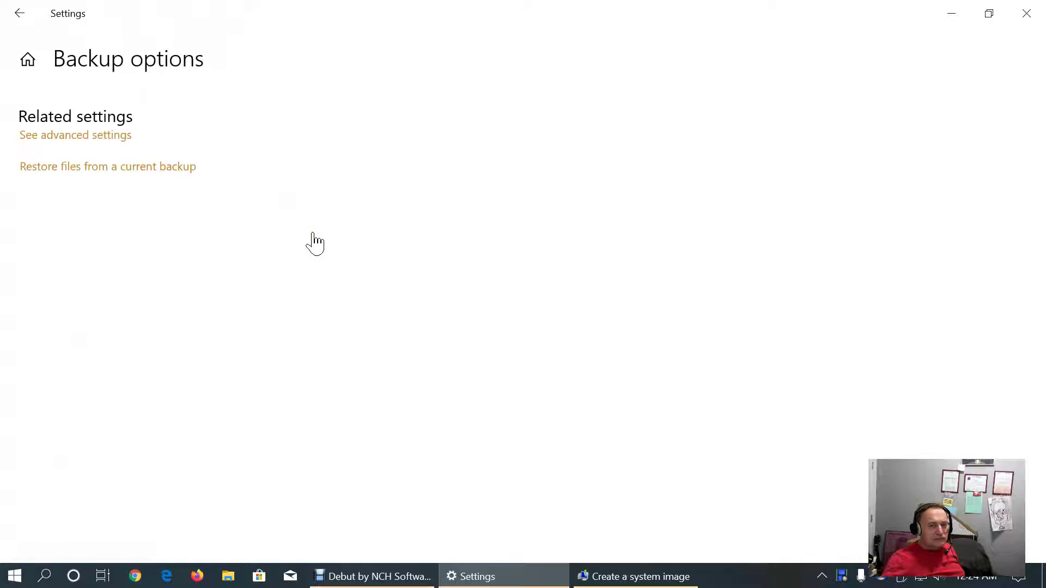
click(1014, 21)
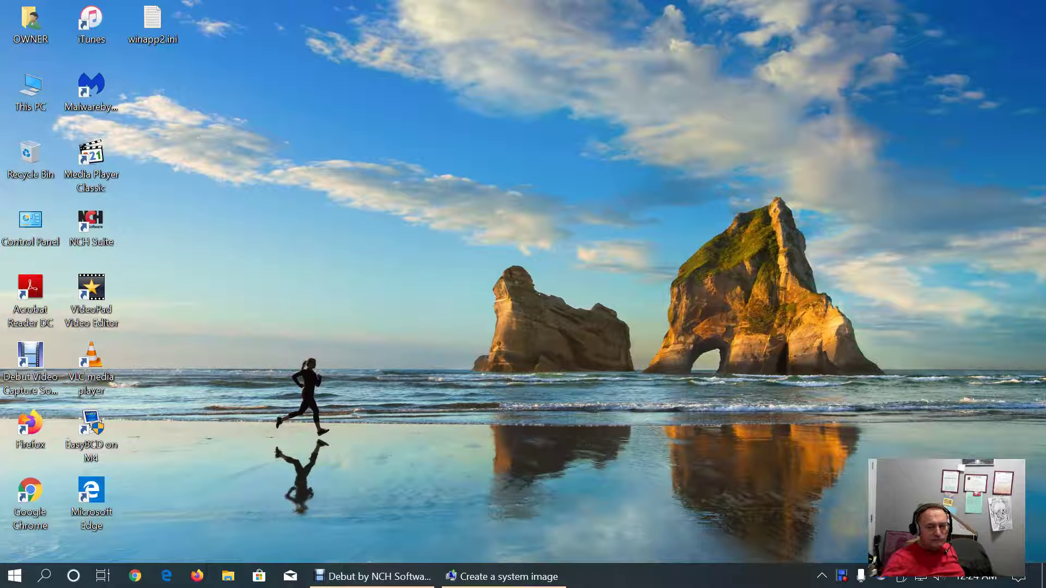
Step: Reopen Windows Settings and go to the Troubleshoot page under Update & Security
click(1018, 577)
click(1003, 535)
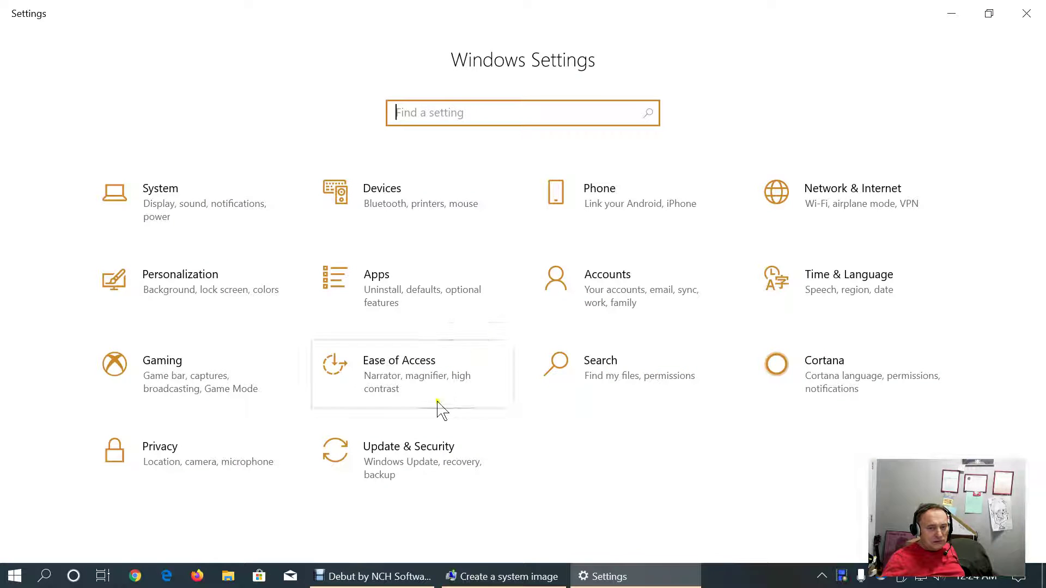
click(397, 455)
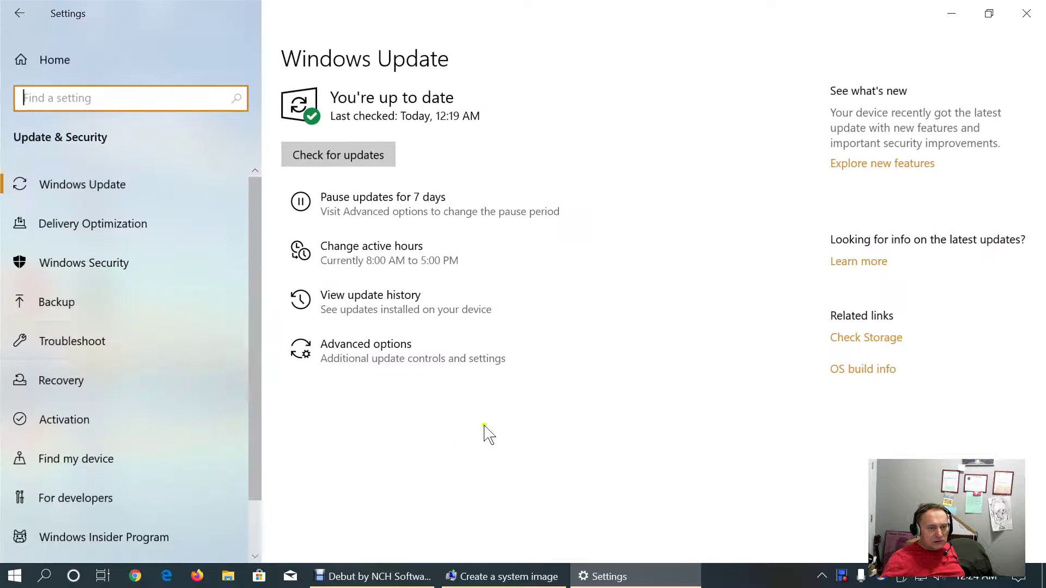
click(93, 342)
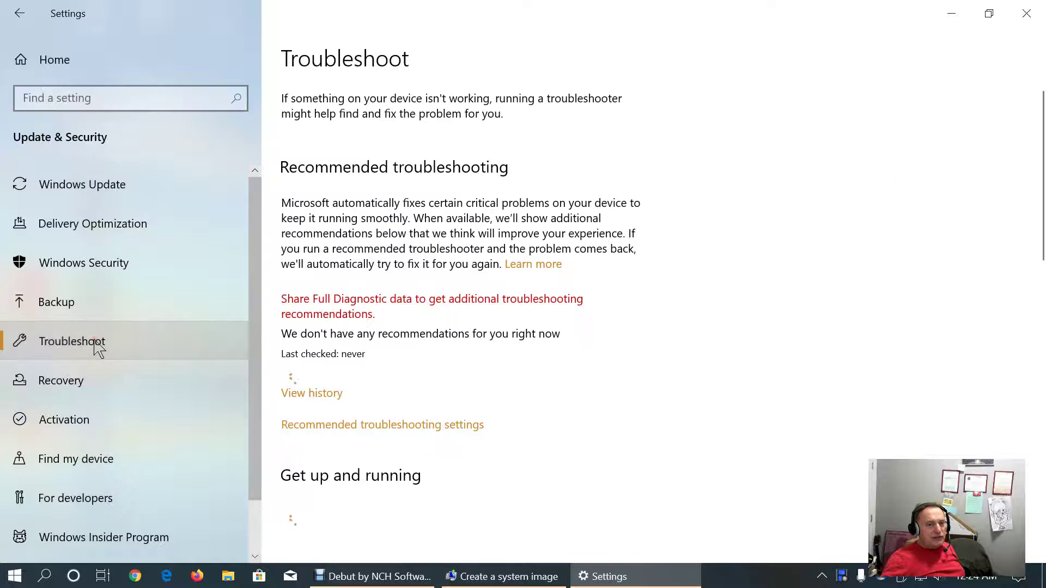
Step: Review the available troubleshooters from Internet Connections to Windows Store Apps, expanding the Video Playback entry
scroll(556, 447, down, 1)
scroll(556, 447, down, 3)
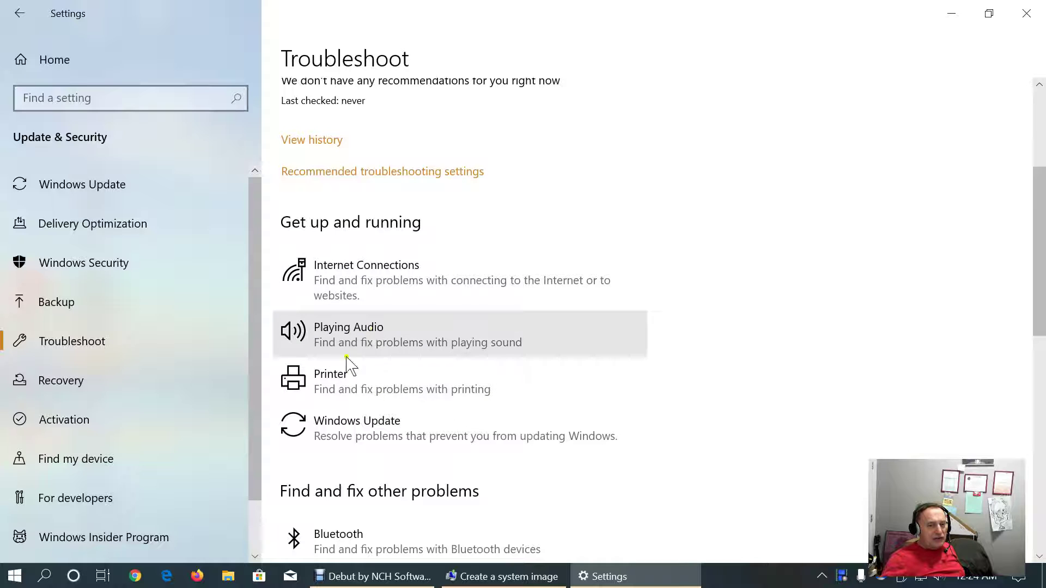
scroll(424, 426, down, 3)
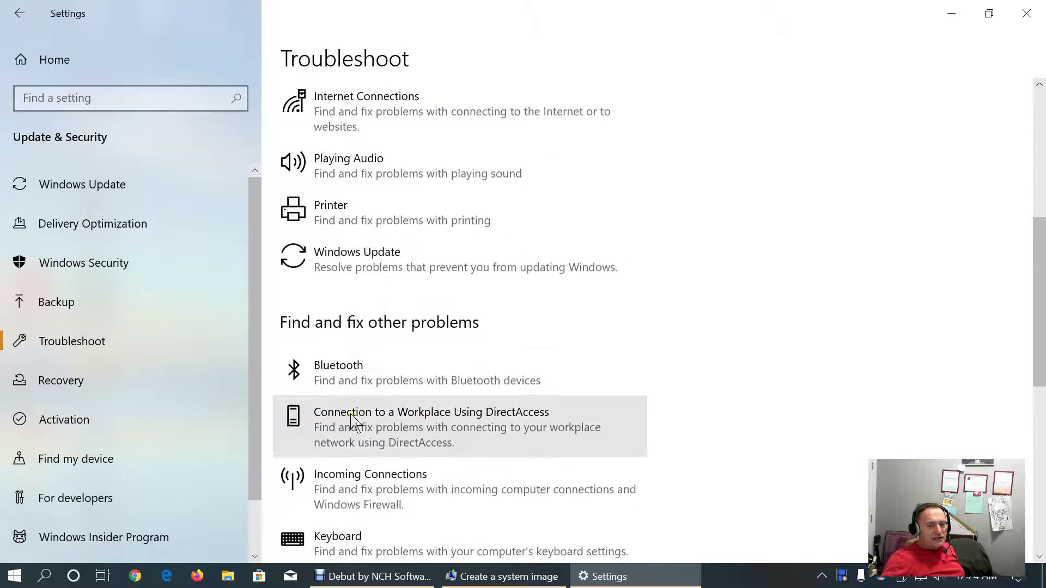
scroll(342, 379, down, 2)
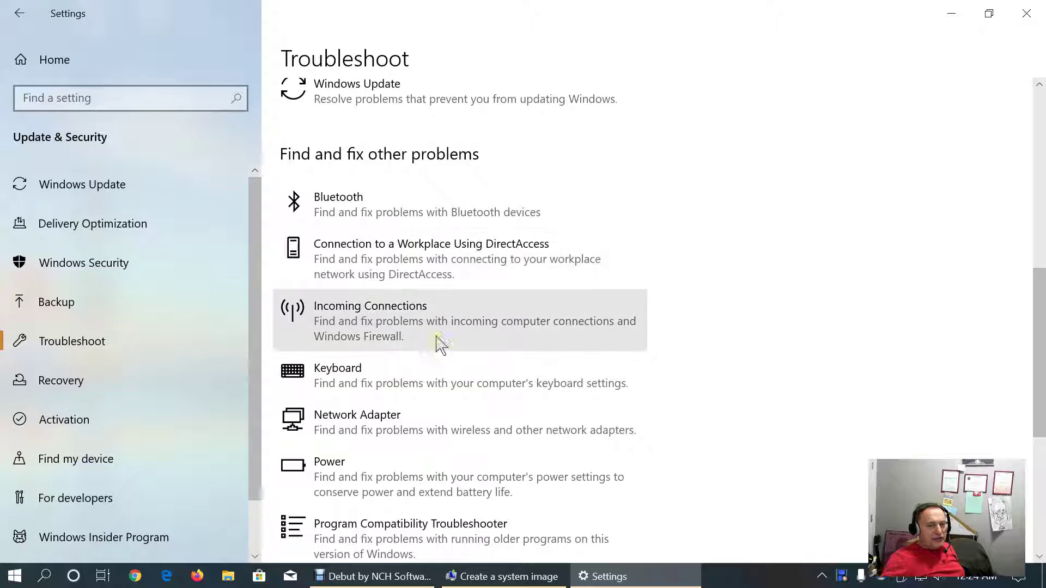
scroll(420, 392, down, 2)
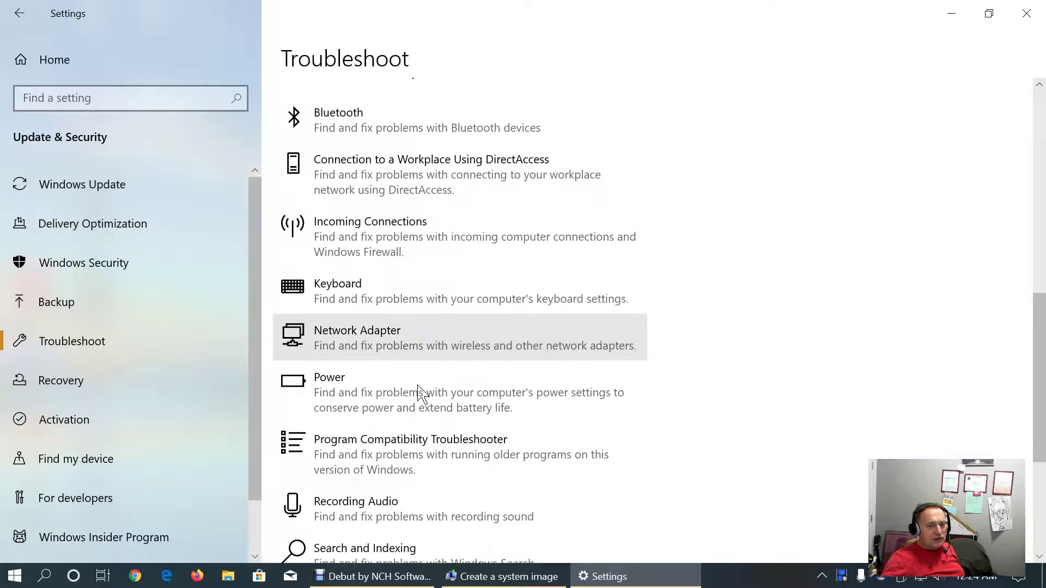
scroll(449, 389, down, 3)
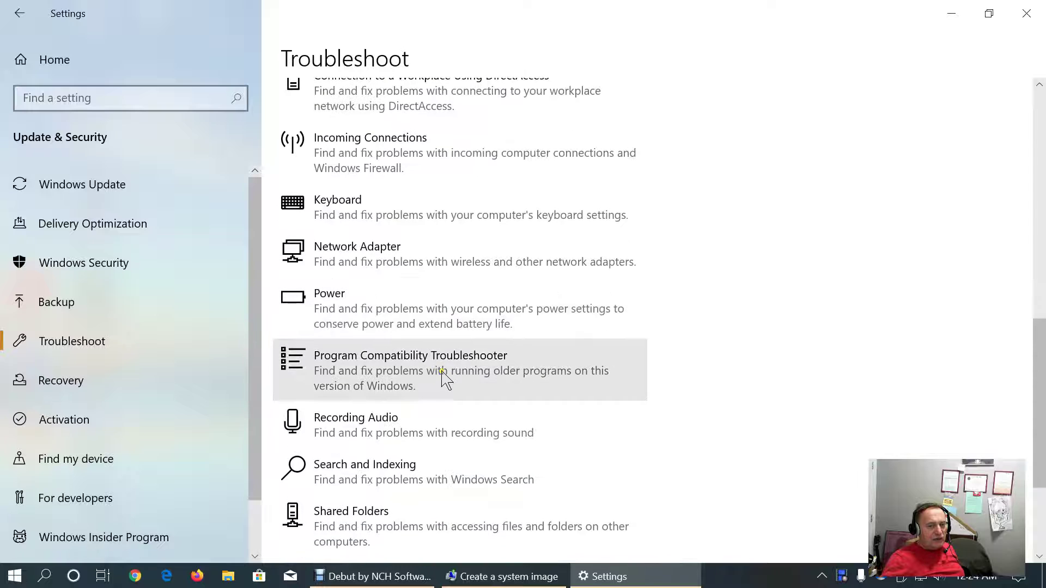
scroll(443, 379, down, 3)
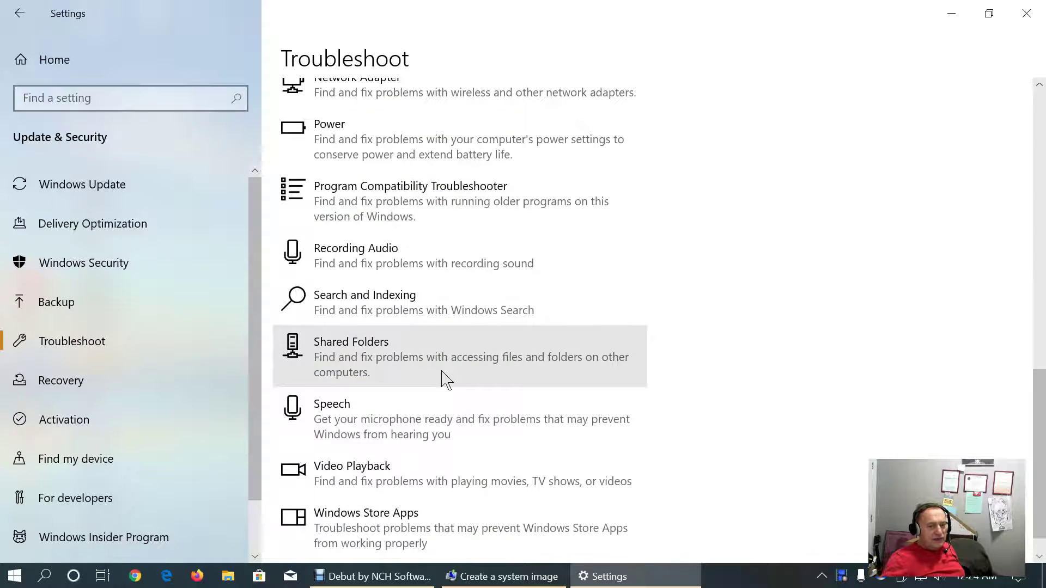
scroll(444, 379, down, 1)
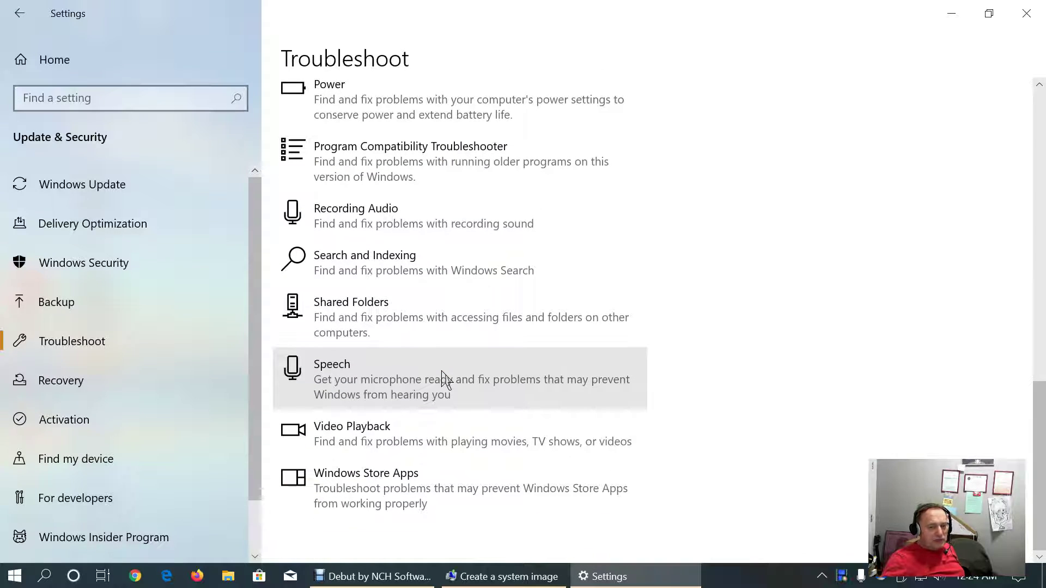
click(392, 443)
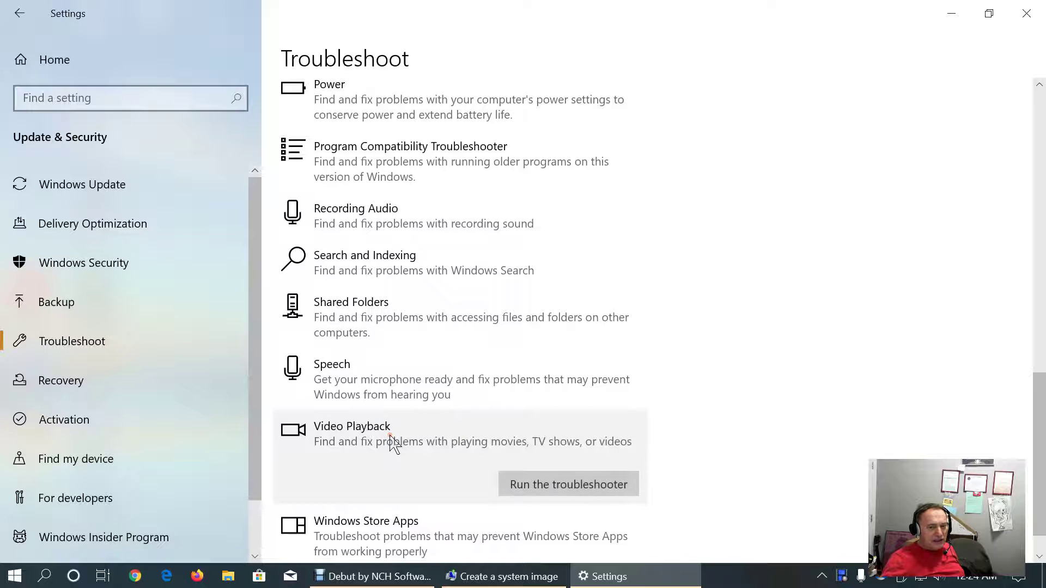
scroll(739, 428, down, 1)
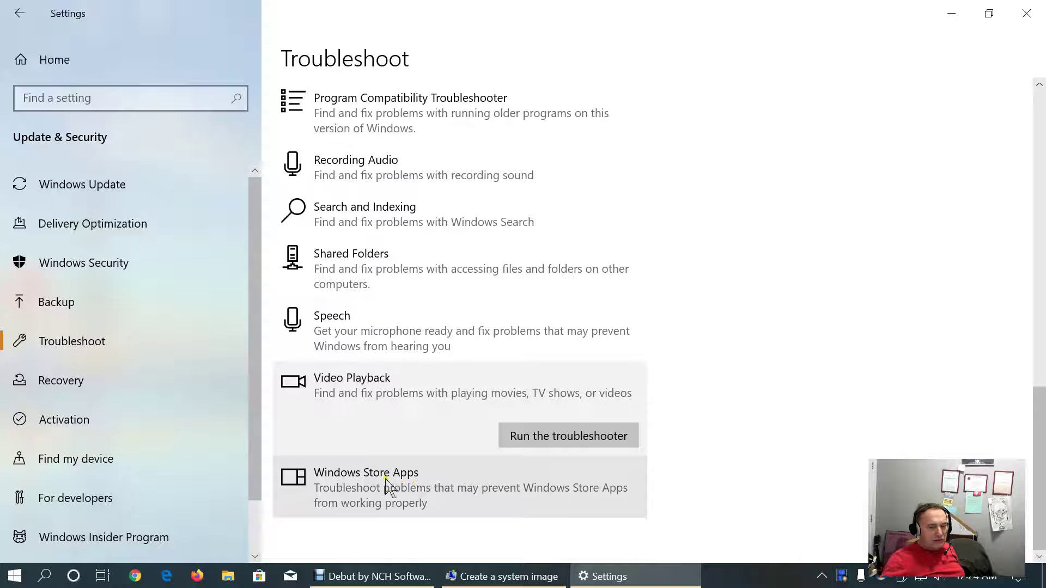
Step: Expand the Windows Store Apps troubleshooter, then view the Recovery, Activation and Find my device pages
click(415, 488)
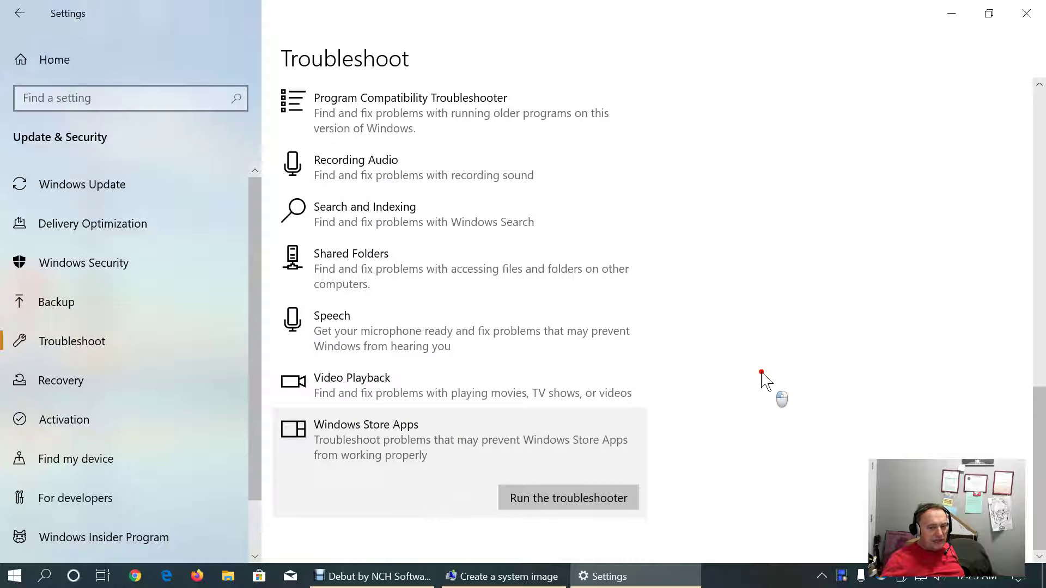
scroll(269, 349, down, 1)
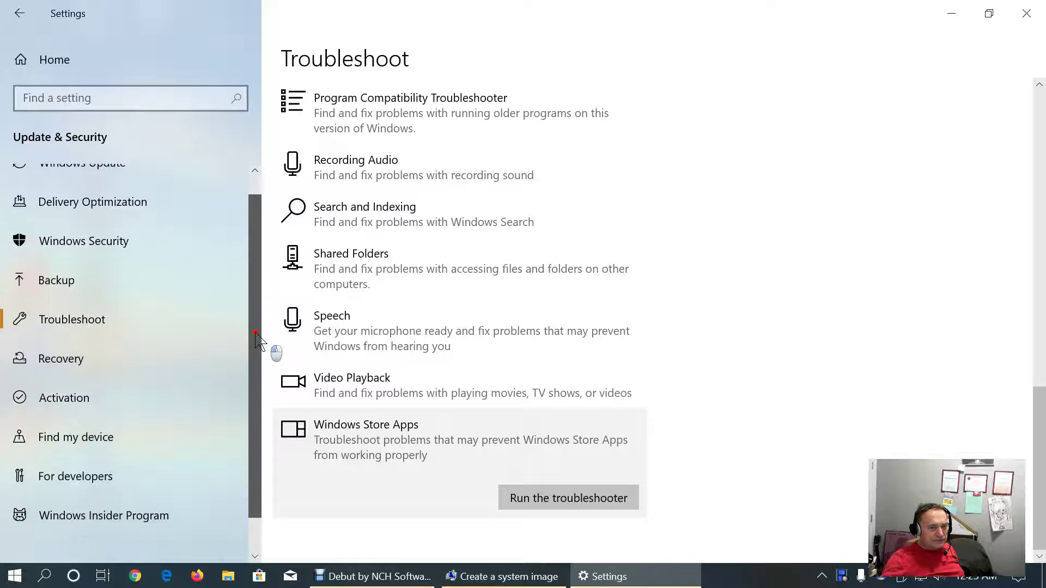
click(84, 327)
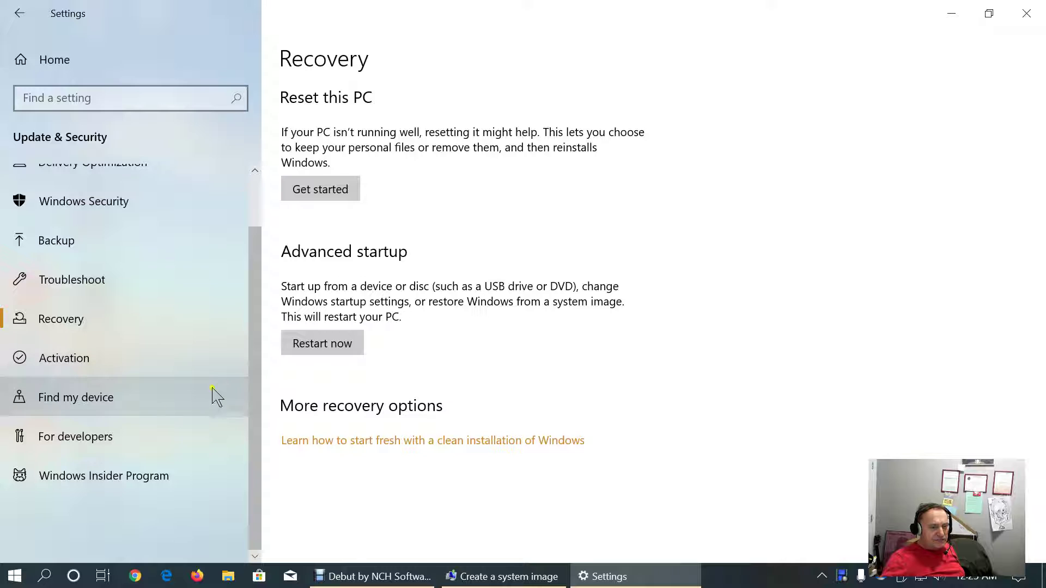
click(83, 364)
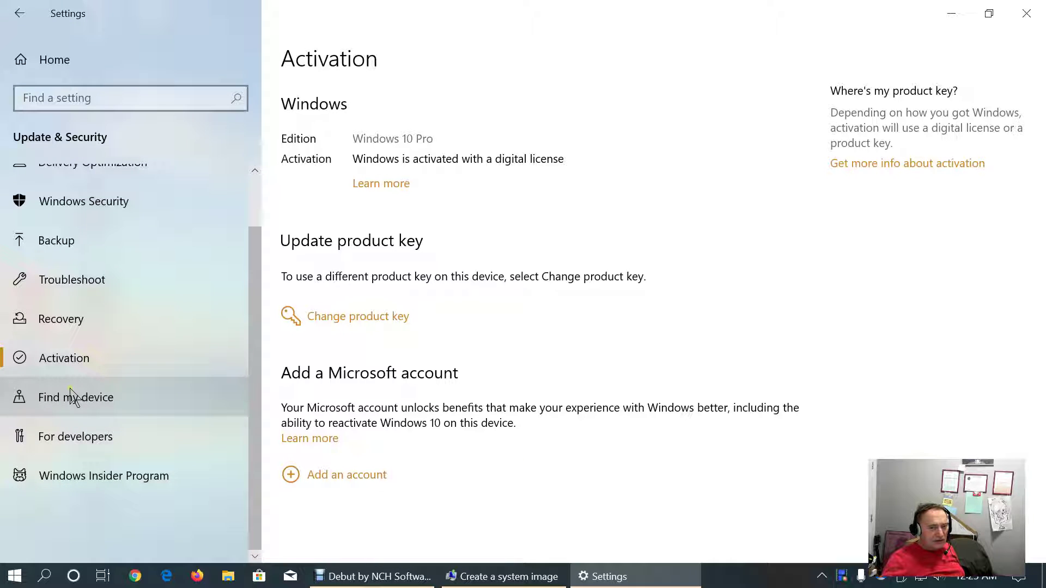
click(89, 401)
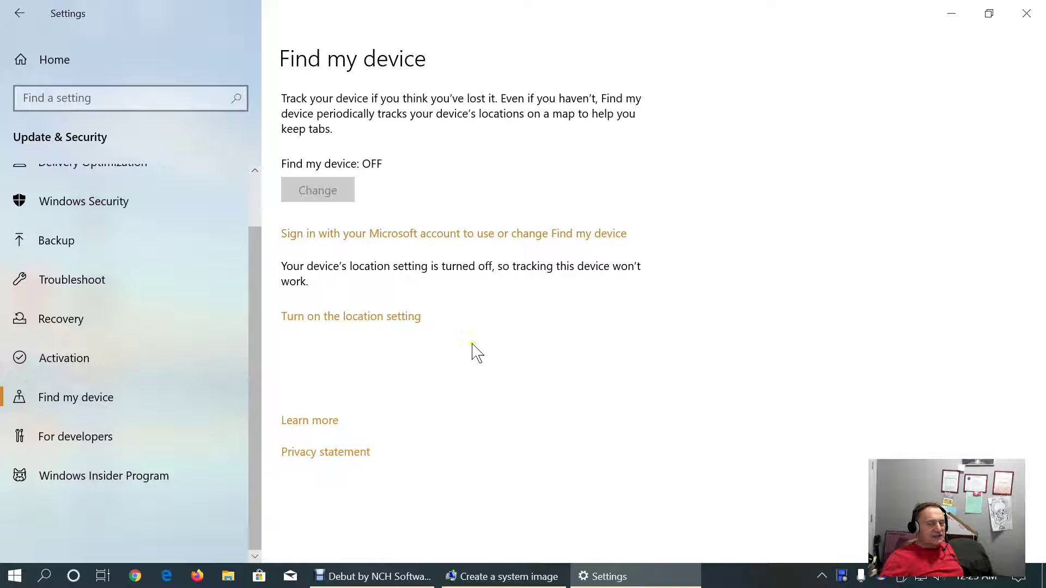
Step: Examine the For developers page, covering the developer features, Device Portal, Device discovery, File Explorer, Remote Desktop and PowerShell settings
click(100, 442)
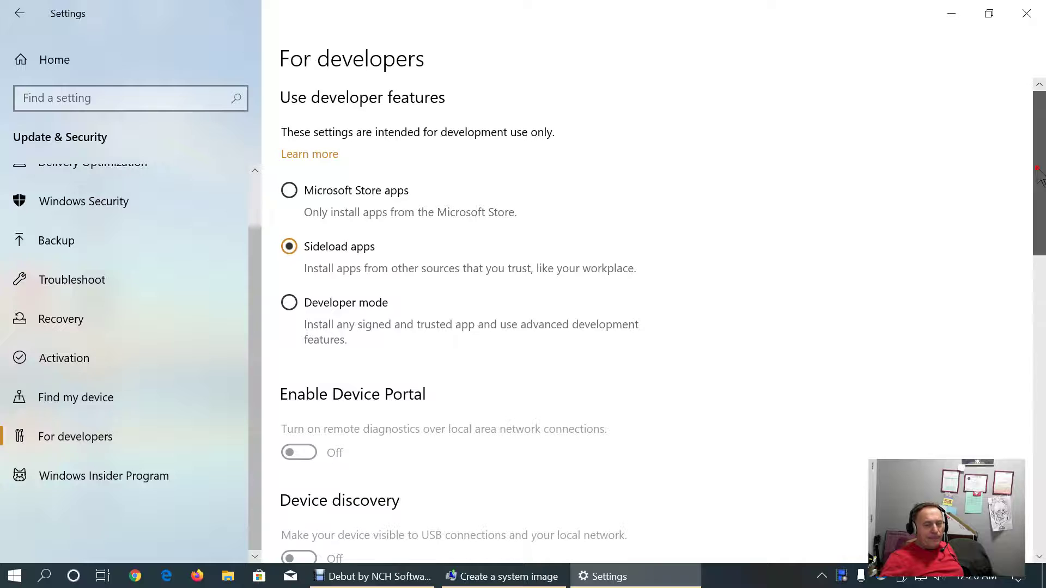
drag(1039, 176, 1037, 204)
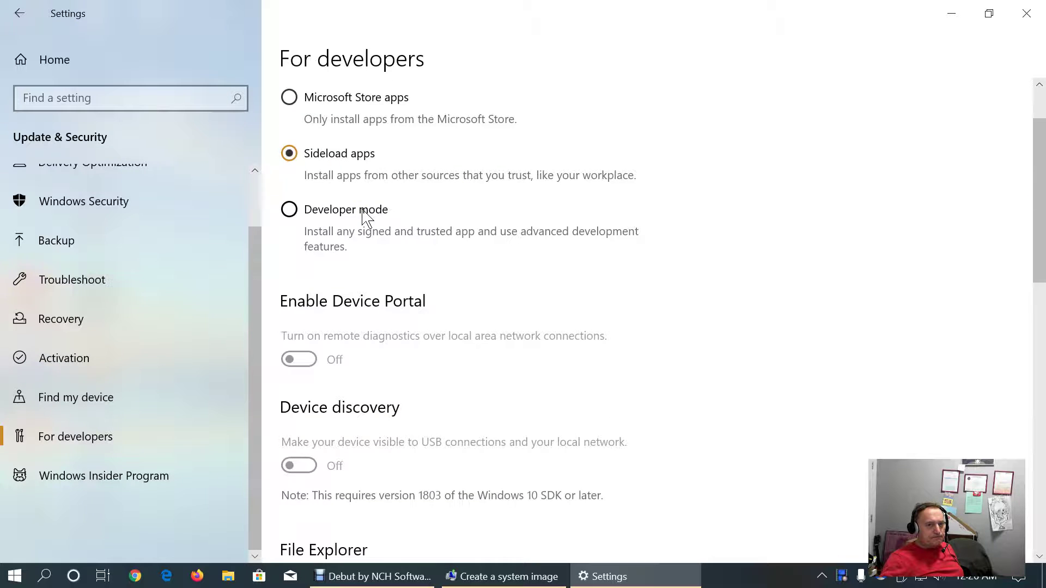
scroll(390, 250, up, 2)
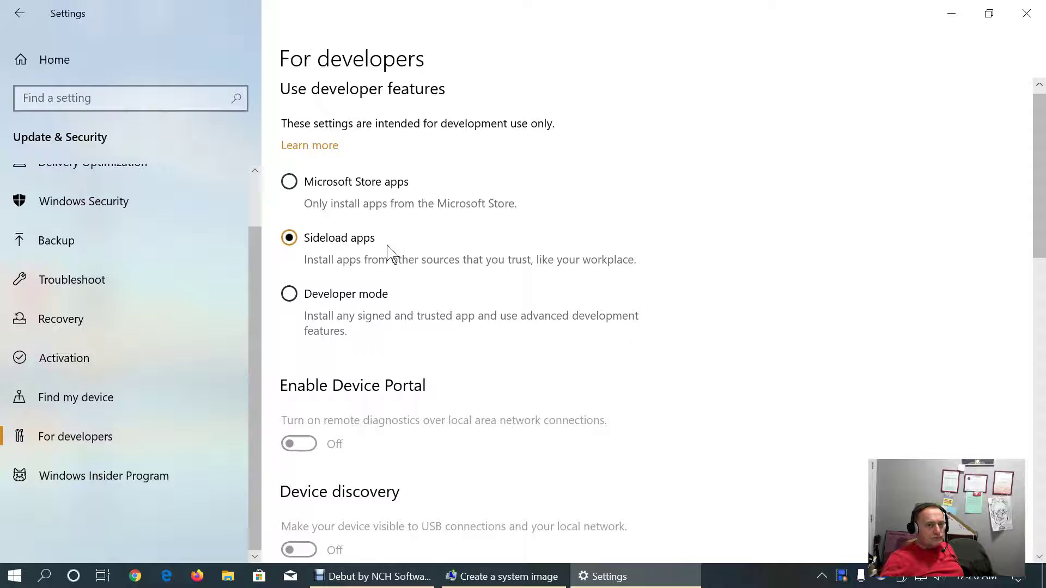
scroll(391, 252, up, 1)
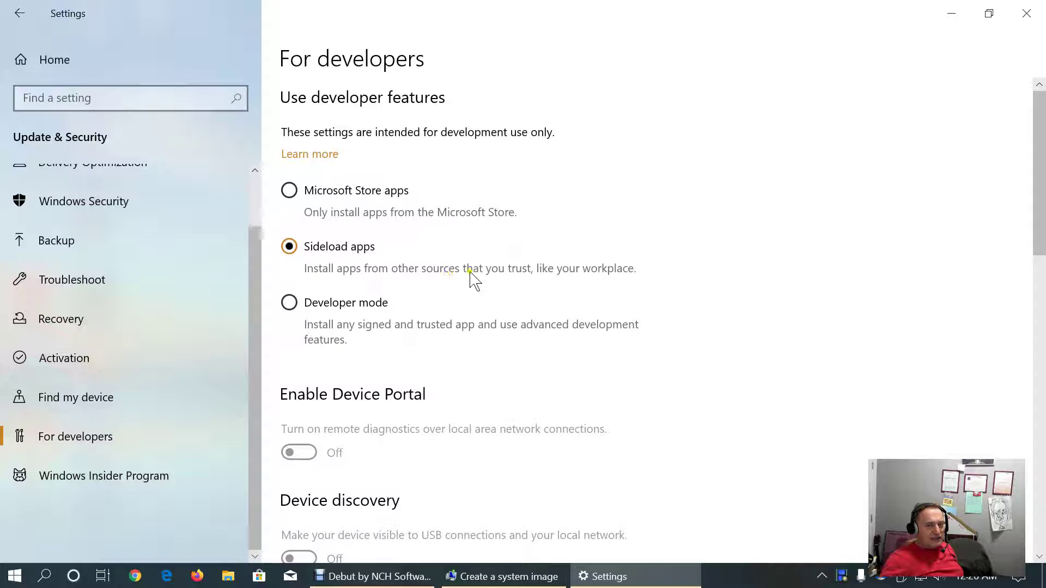
scroll(724, 350, down, 5)
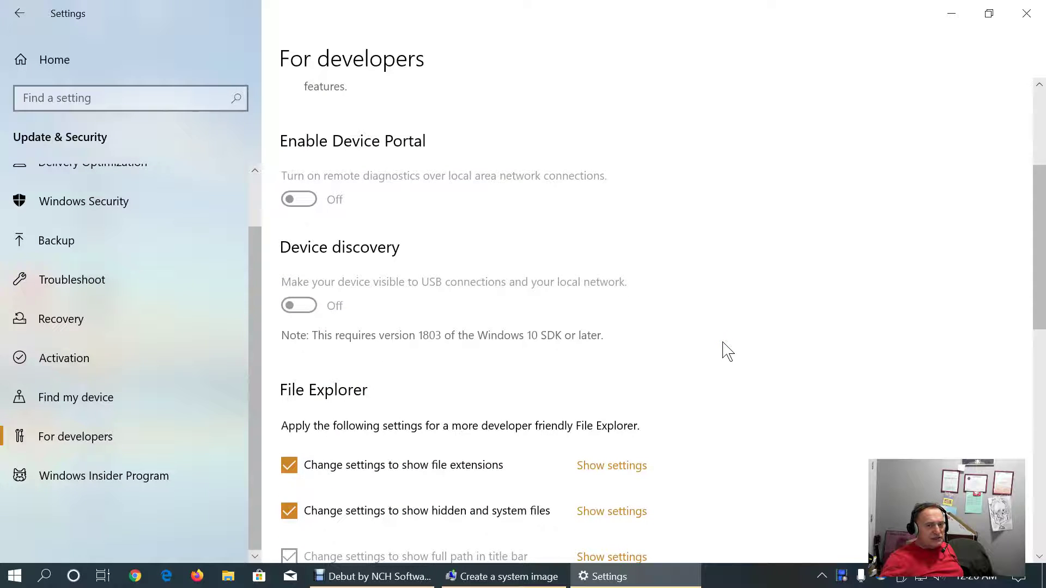
scroll(727, 352, down, 5)
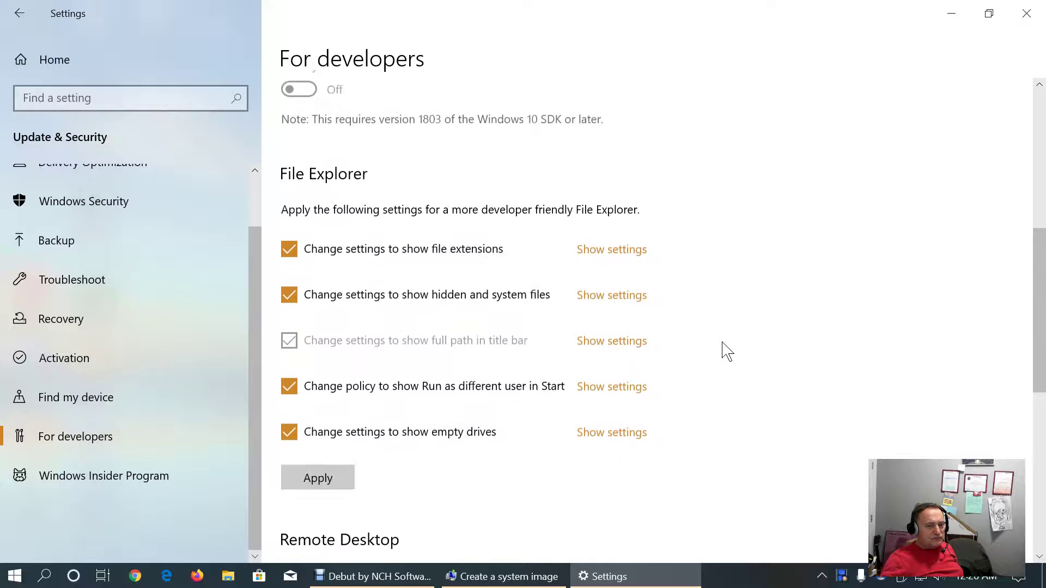
scroll(728, 351, down, 1)
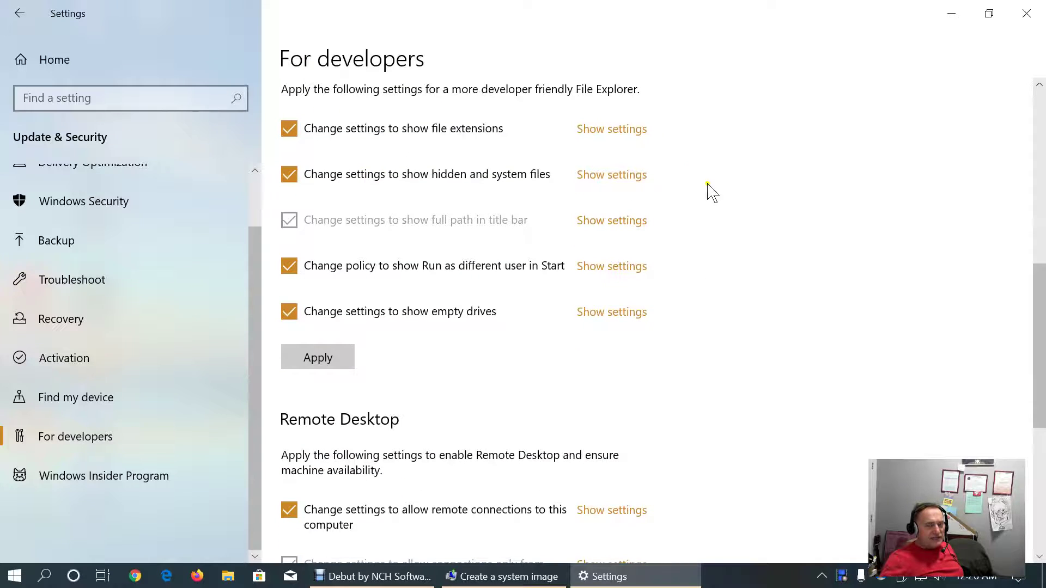
scroll(703, 226, down, 3)
scroll(717, 226, up, 3)
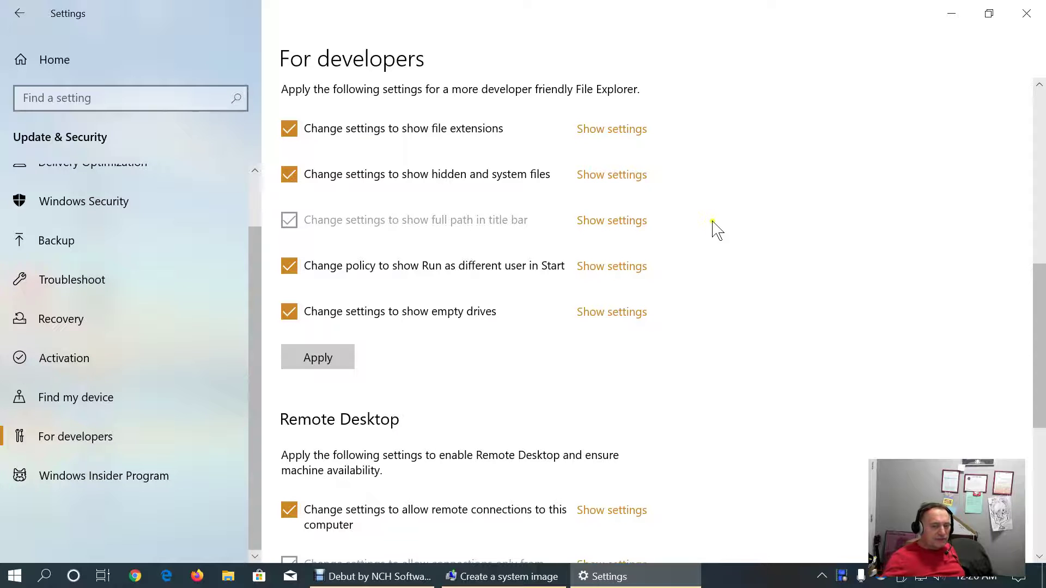
scroll(686, 232, down, 4)
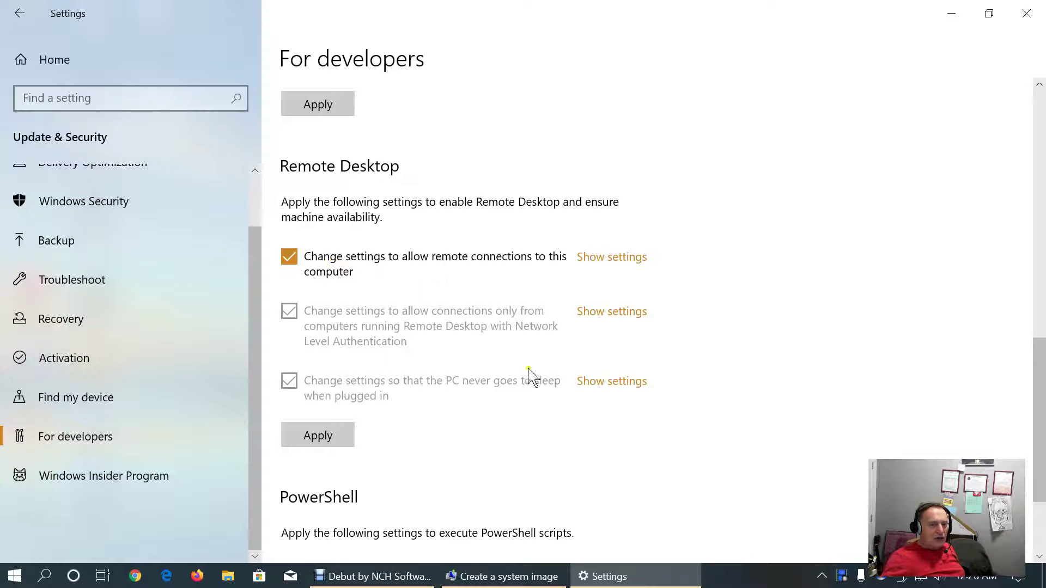
scroll(531, 375, down, 3)
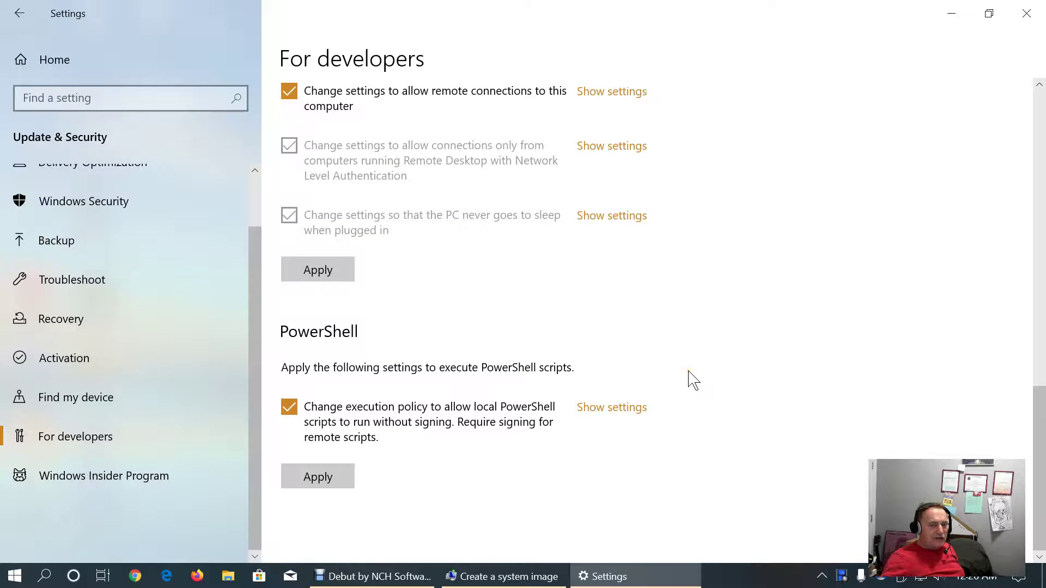
scroll(629, 365, up, 3)
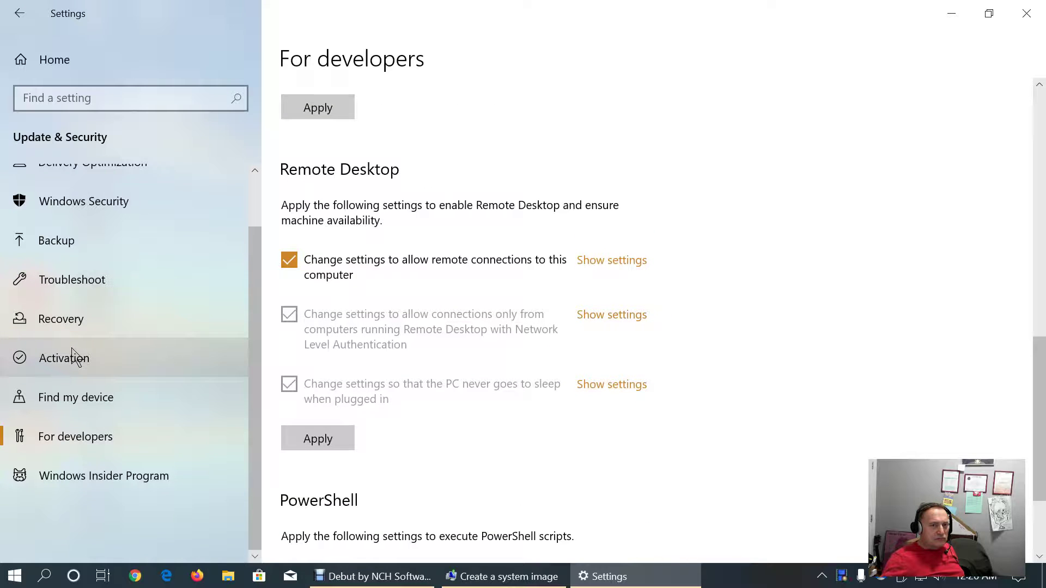
Step: Go to the Windows Insider Program page, start joining to view the account choice, and cancel it
click(103, 480)
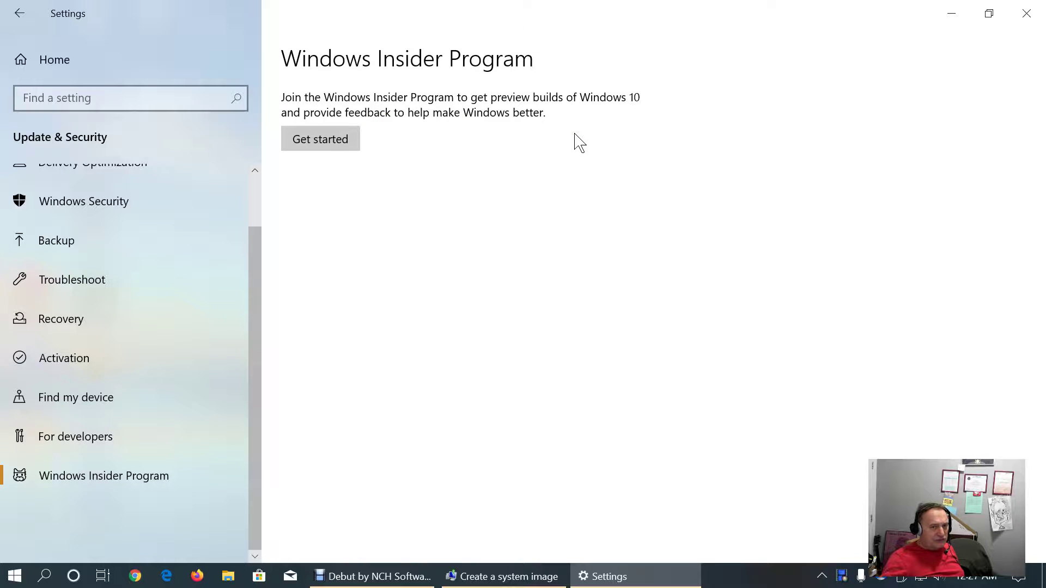
click(312, 138)
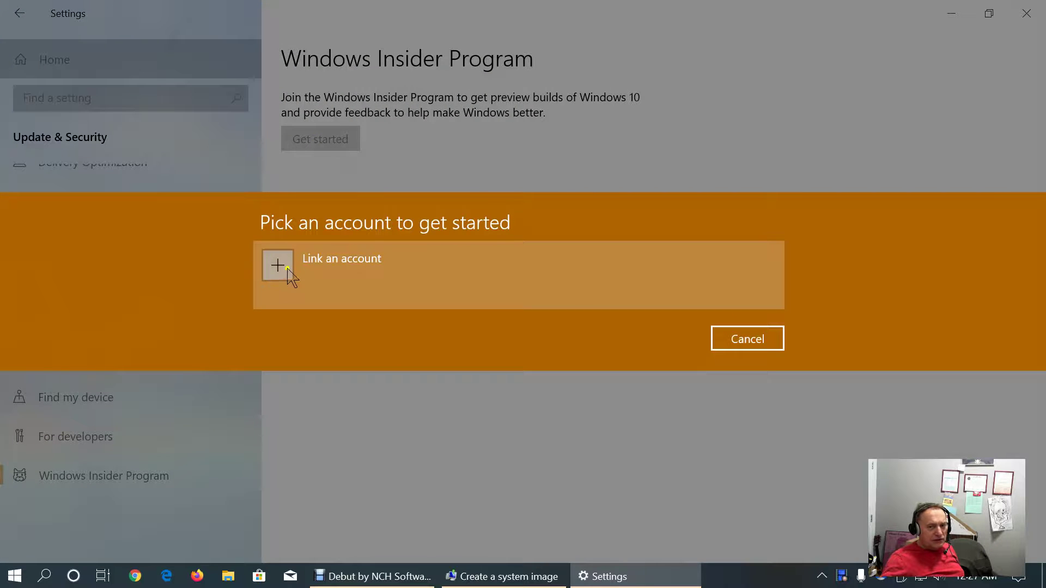
click(730, 342)
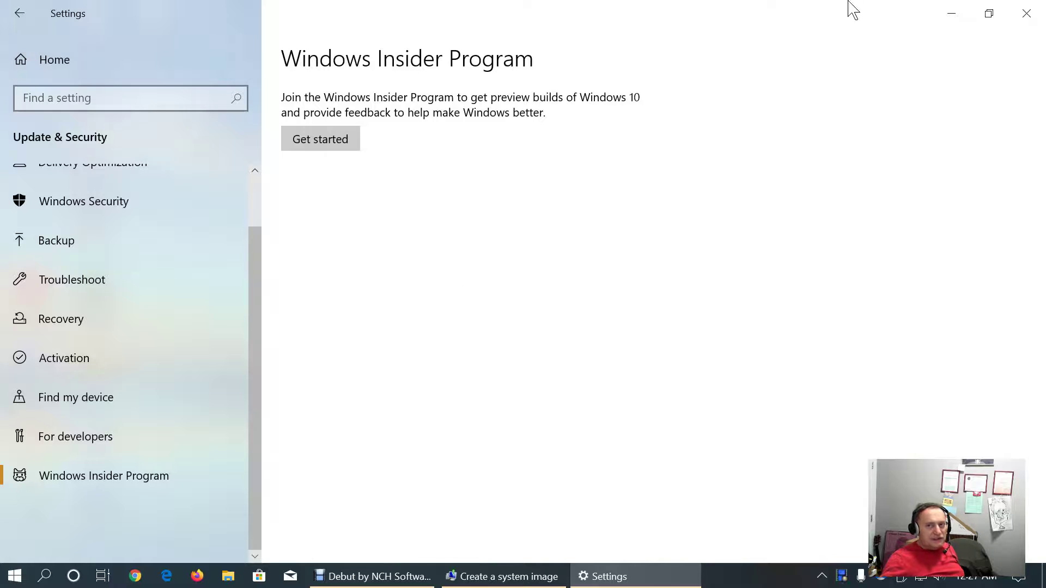
Step: Close Settings and refresh the desktop
click(1026, 13)
right_click(727, 164)
click(789, 213)
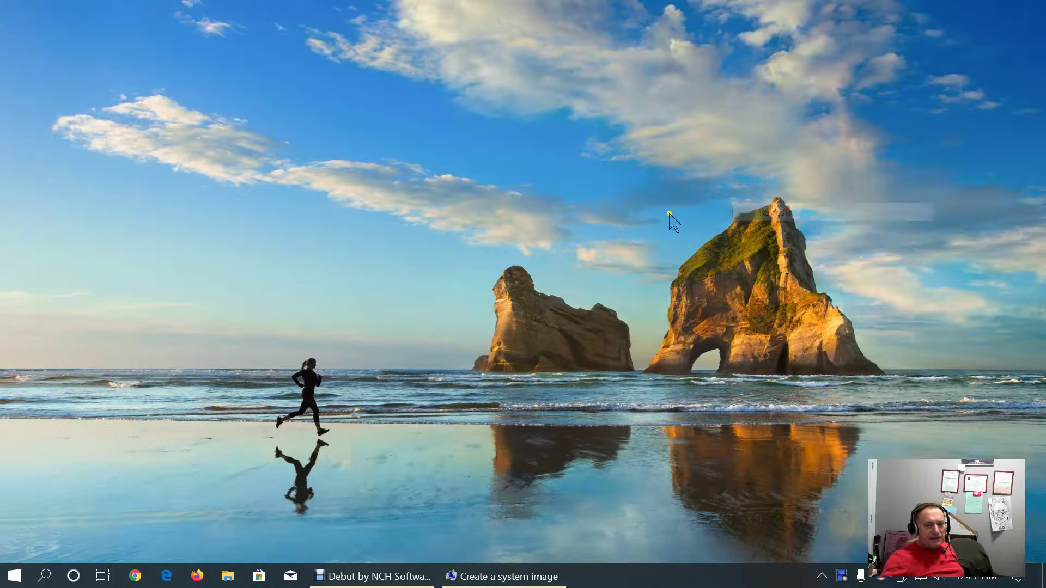
Step: Bring the Create a system image window to the front and check the backup's progress
mouse_move(498, 579)
click(498, 579)
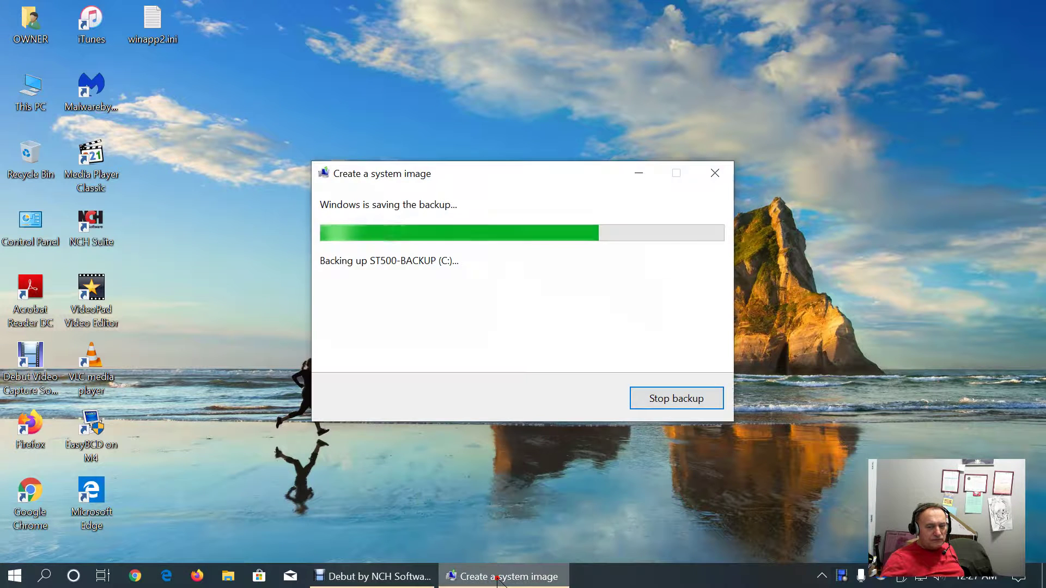
click(384, 580)
click(384, 581)
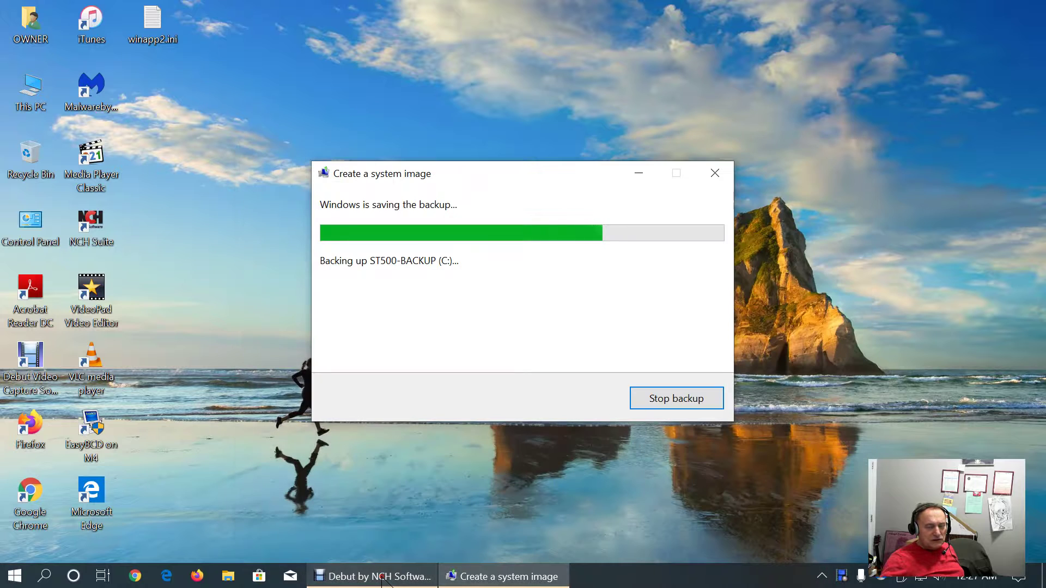
Step: Refresh the desktop, then view the Windows Settings home page and close it again
right_click(969, 301)
click(926, 348)
click(1019, 579)
click(997, 537)
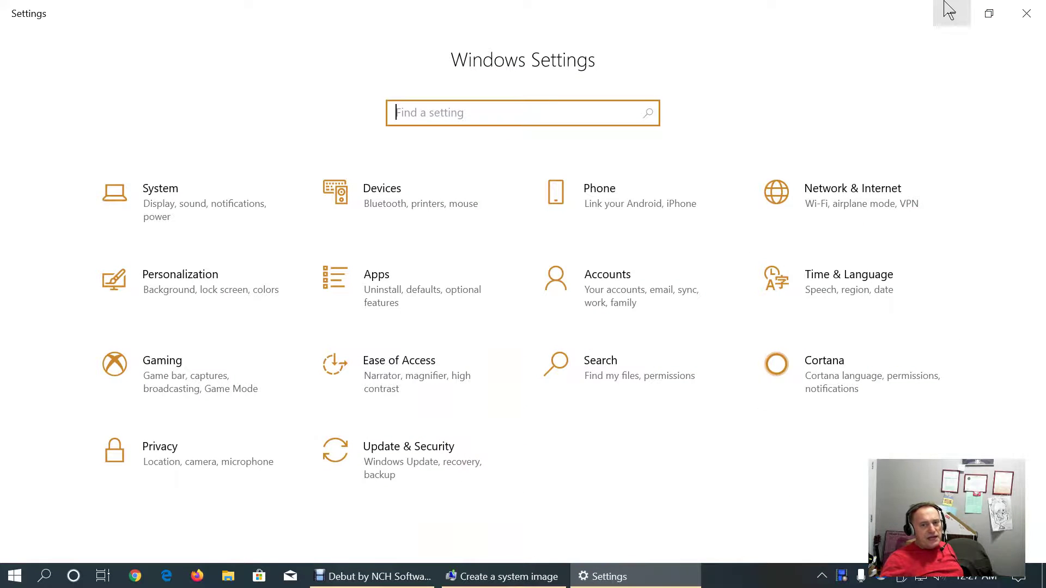
click(1033, 13)
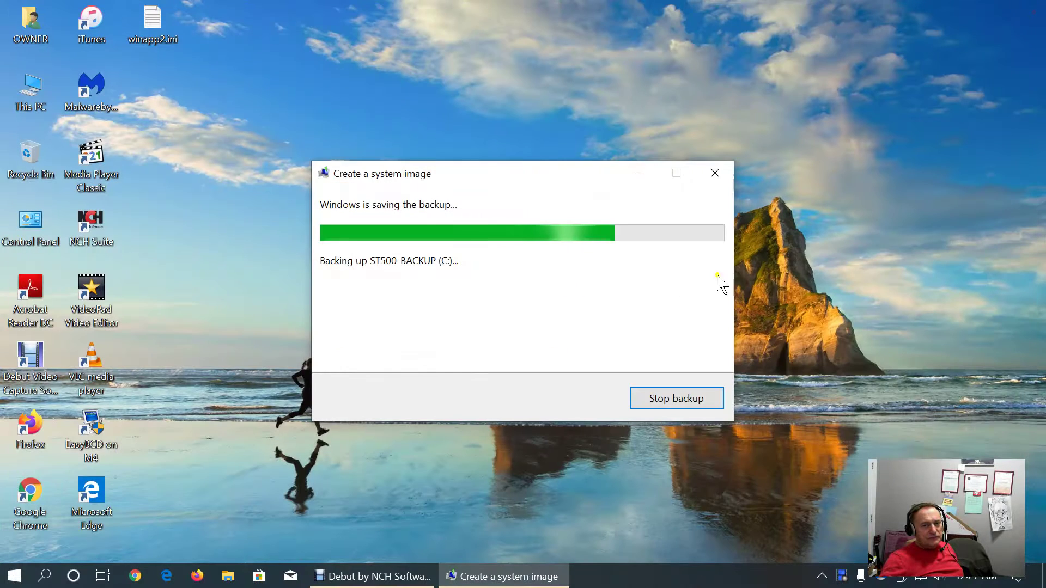
right_click(885, 228)
click(926, 278)
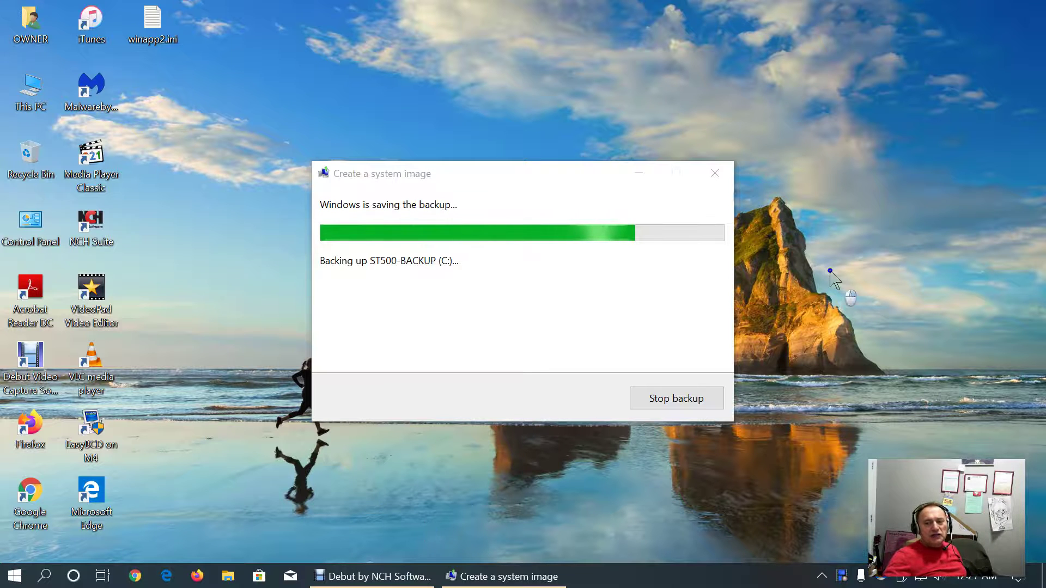
right_click(830, 271)
click(917, 318)
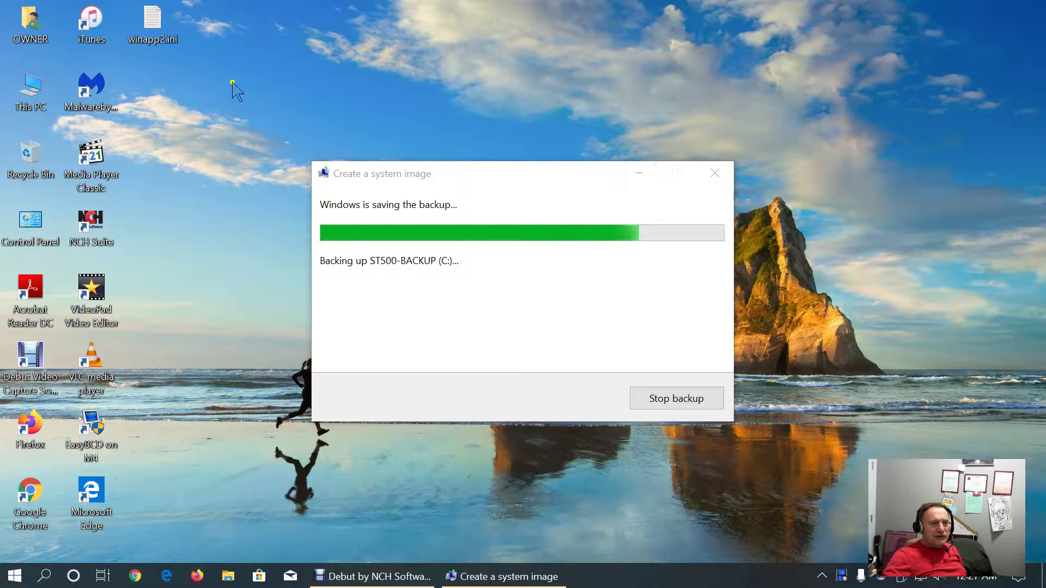
right_click(214, 70)
click(275, 118)
right_click(248, 103)
click(278, 148)
right_click(214, 98)
click(264, 148)
right_click(220, 112)
click(258, 159)
right_click(177, 99)
click(233, 148)
right_click(201, 153)
click(233, 201)
right_click(195, 188)
click(237, 239)
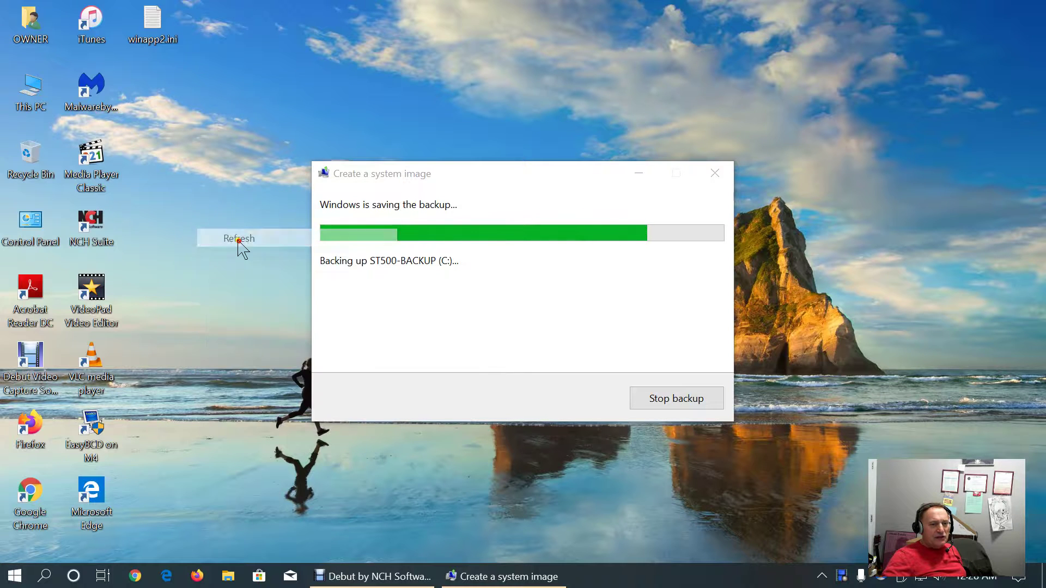
right_click(206, 210)
click(229, 257)
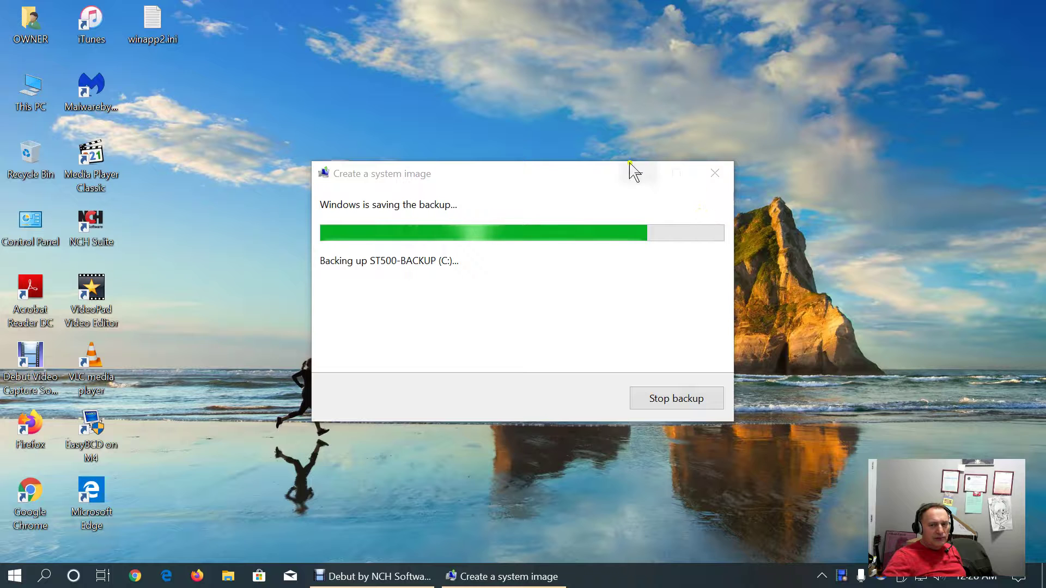
Step: Move the Create a system image window up to the desktop's upper edge and refresh the desktop
drag(536, 175, 522, 9)
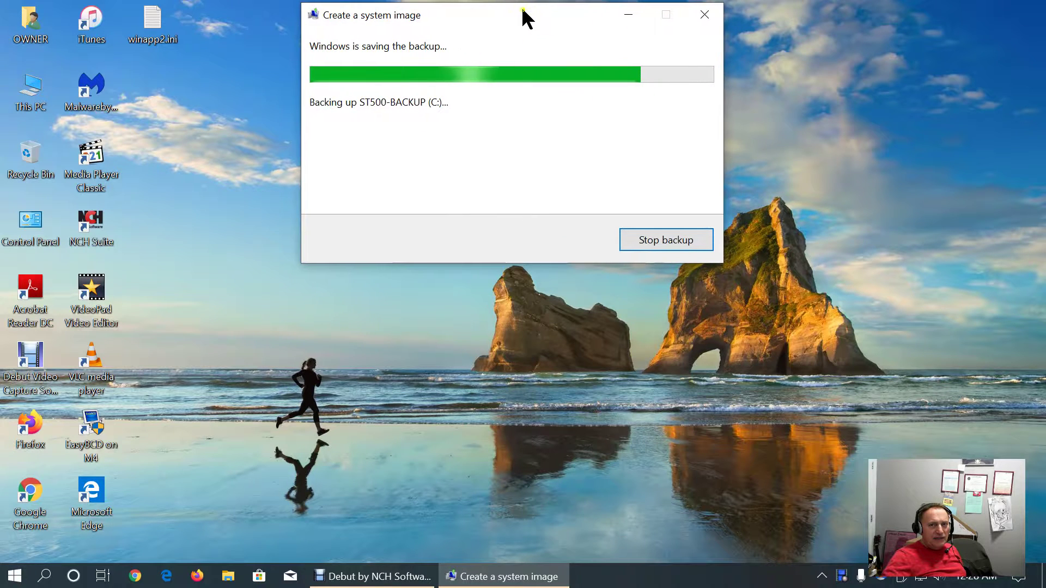
right_click(800, 119)
click(858, 168)
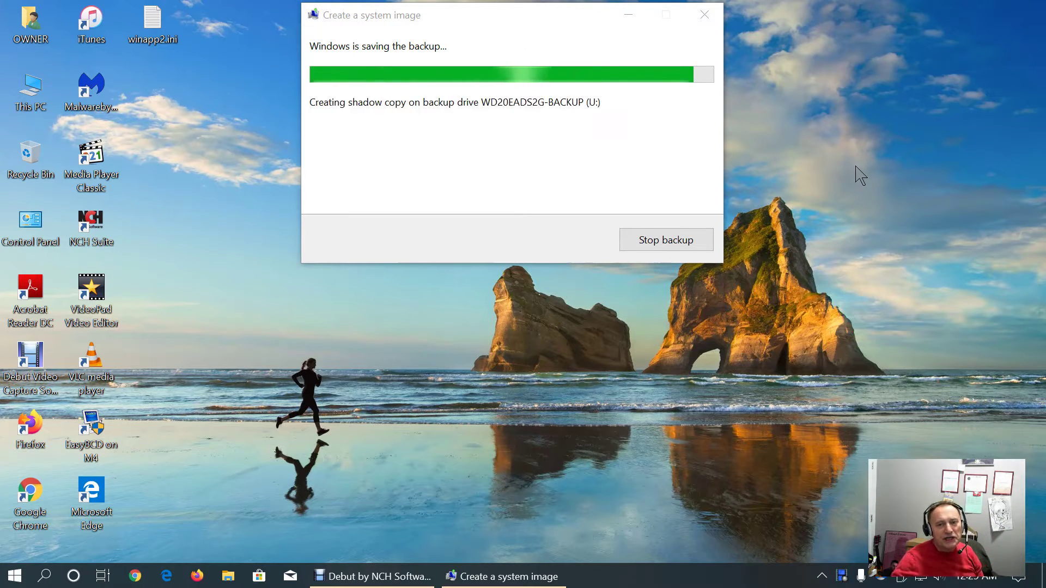
click(372, 577)
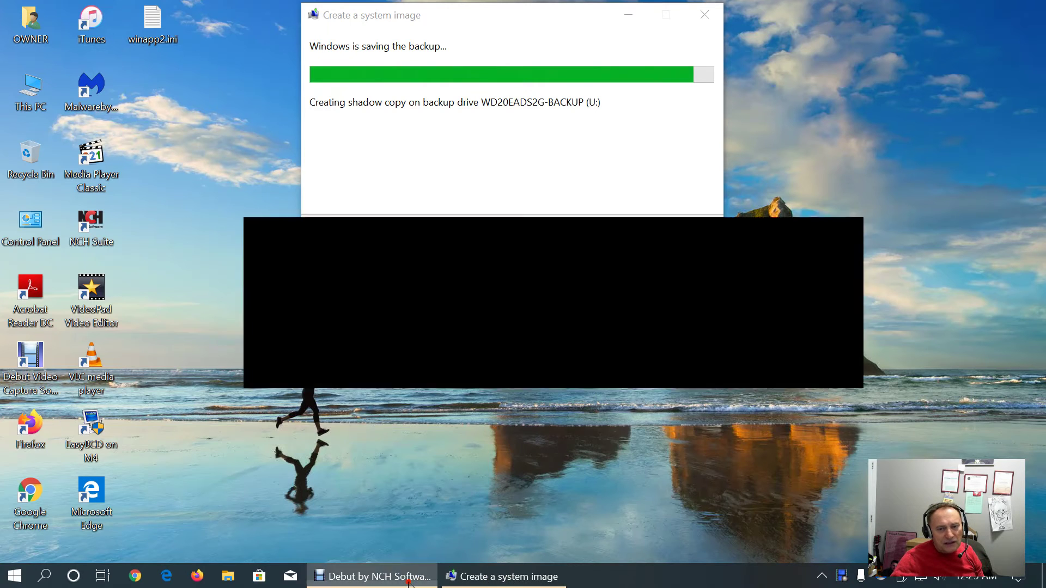